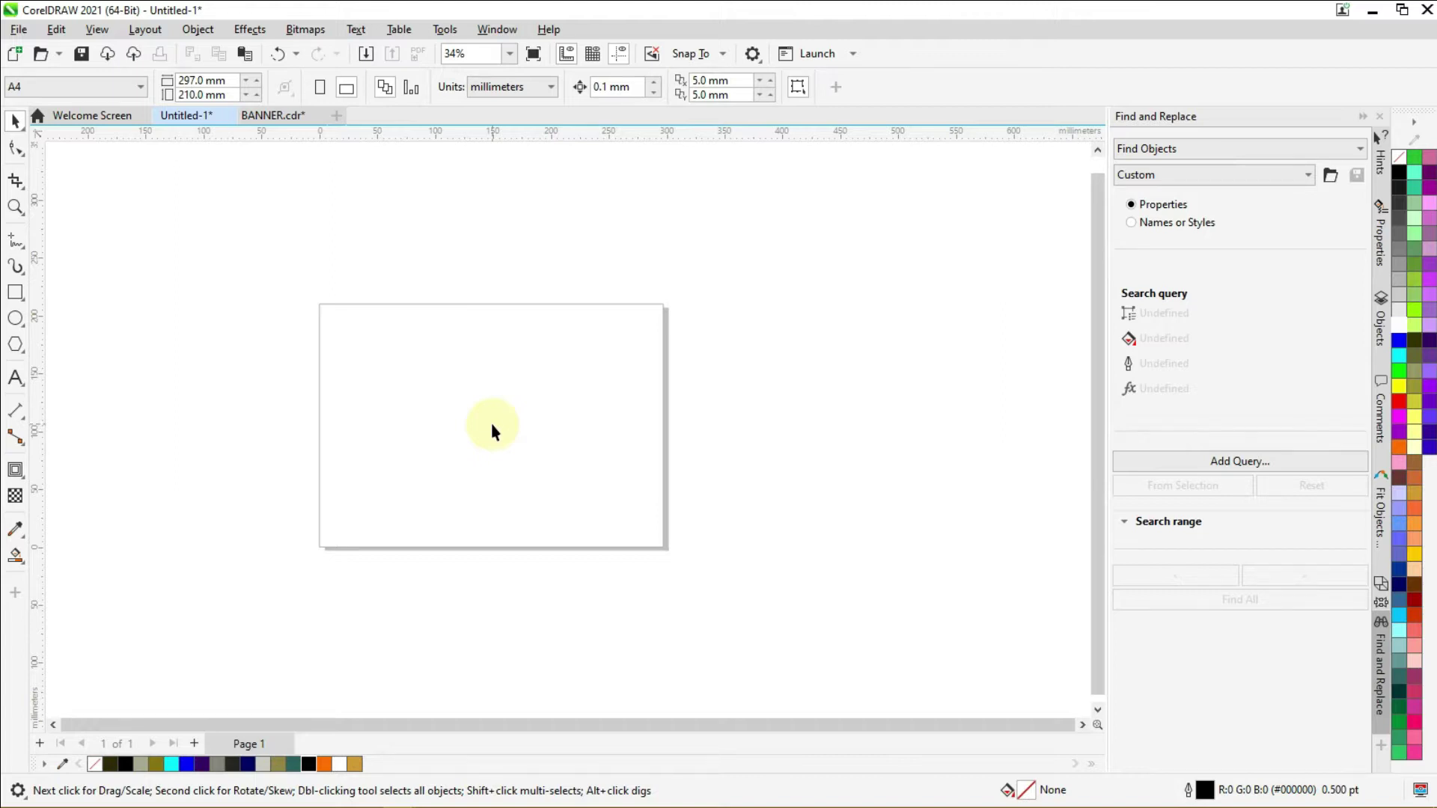
# Step: Draw a tall portrait rectangle and move it toward the page centre
pyautogui.scroll(3, 491, 424)
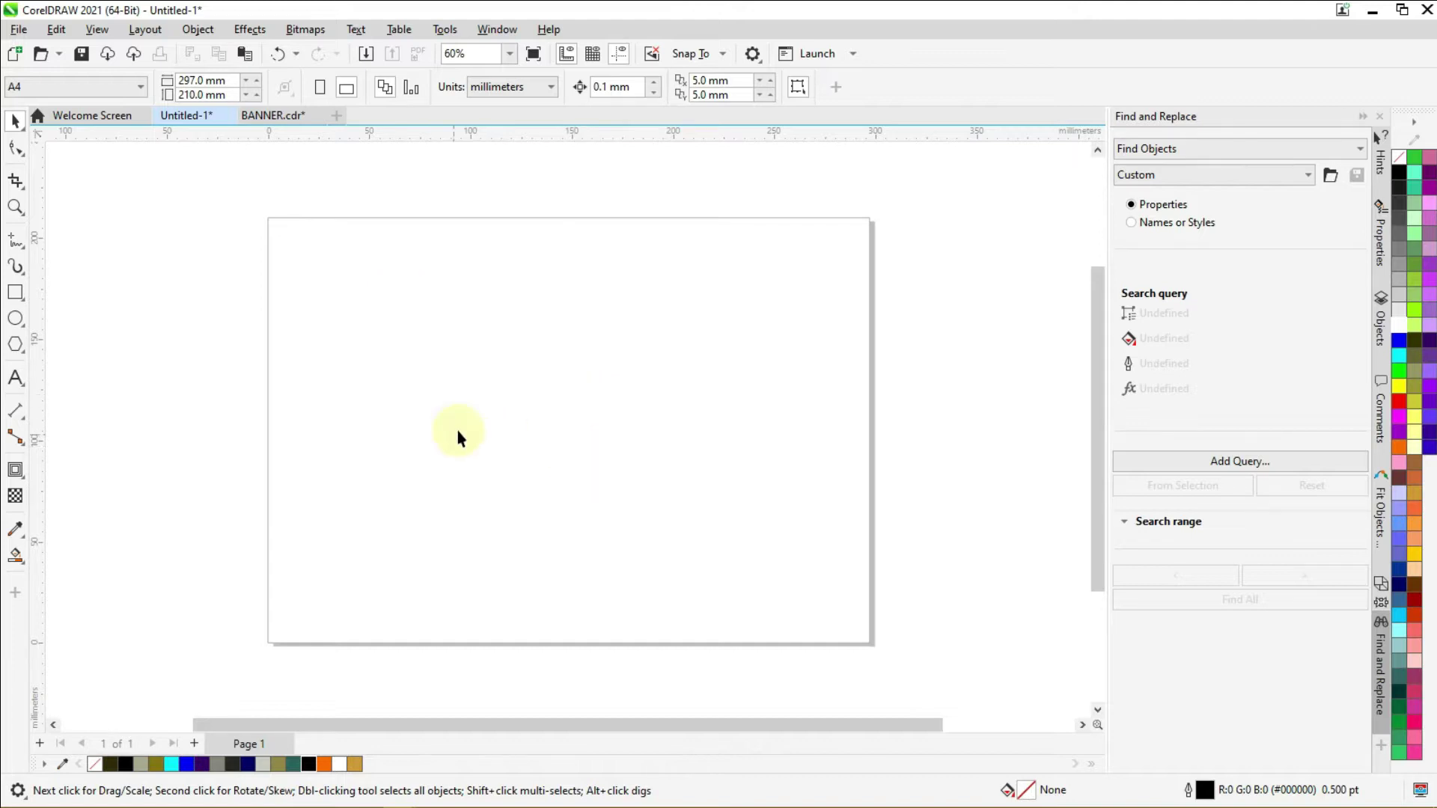
pyautogui.click(15, 294)
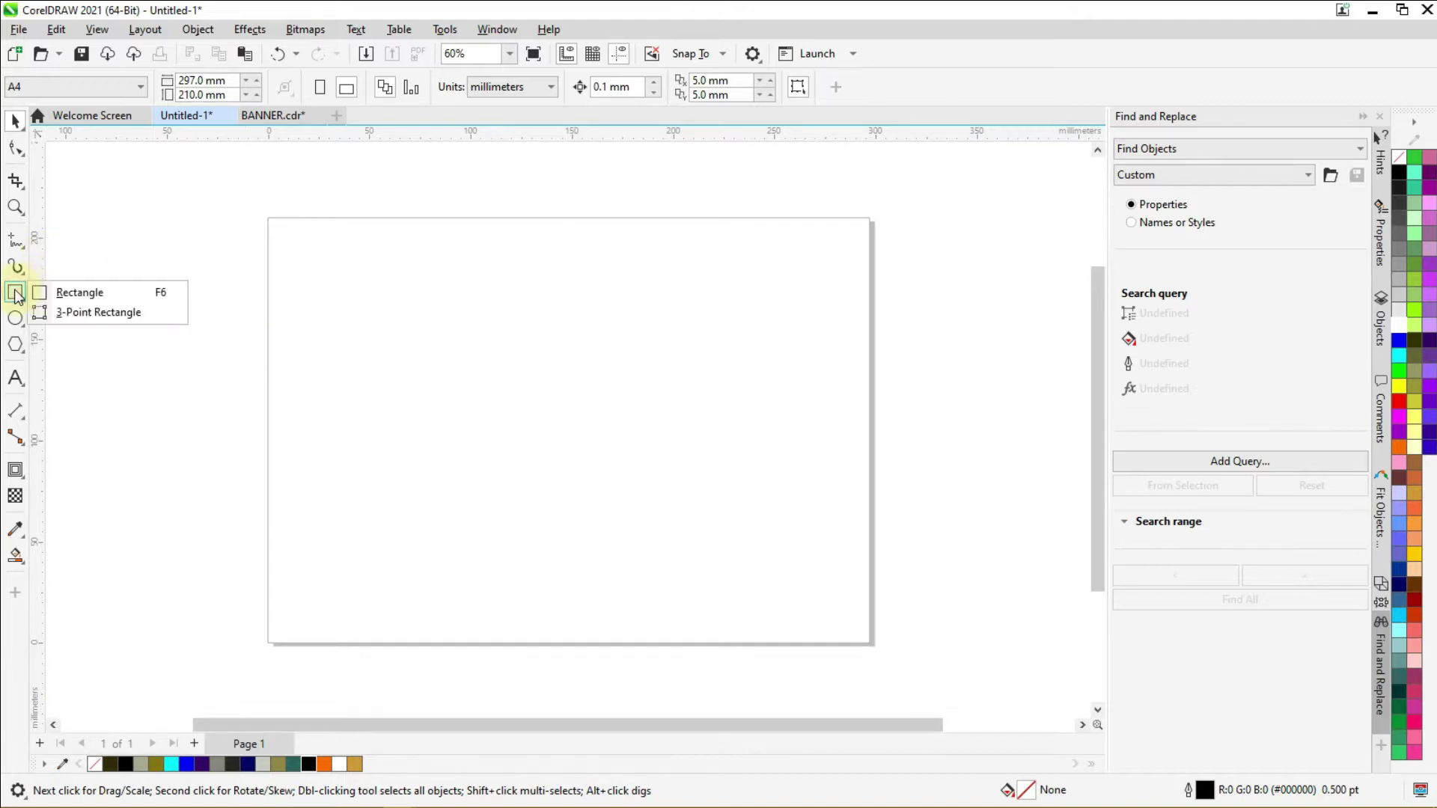
pyautogui.click(72, 292)
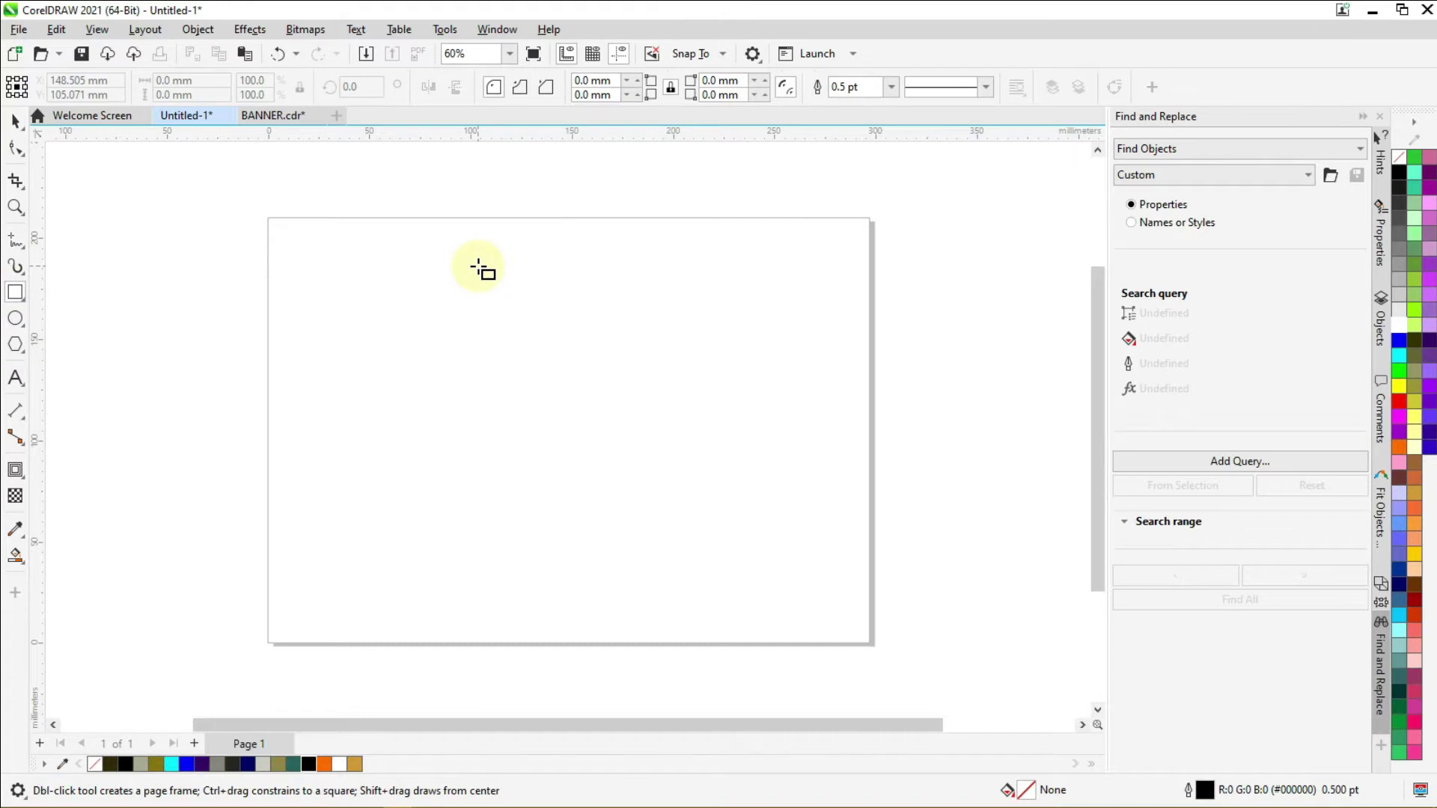
pyautogui.scroll(3, 517, 299)
pyautogui.scroll(-2, 475, 232)
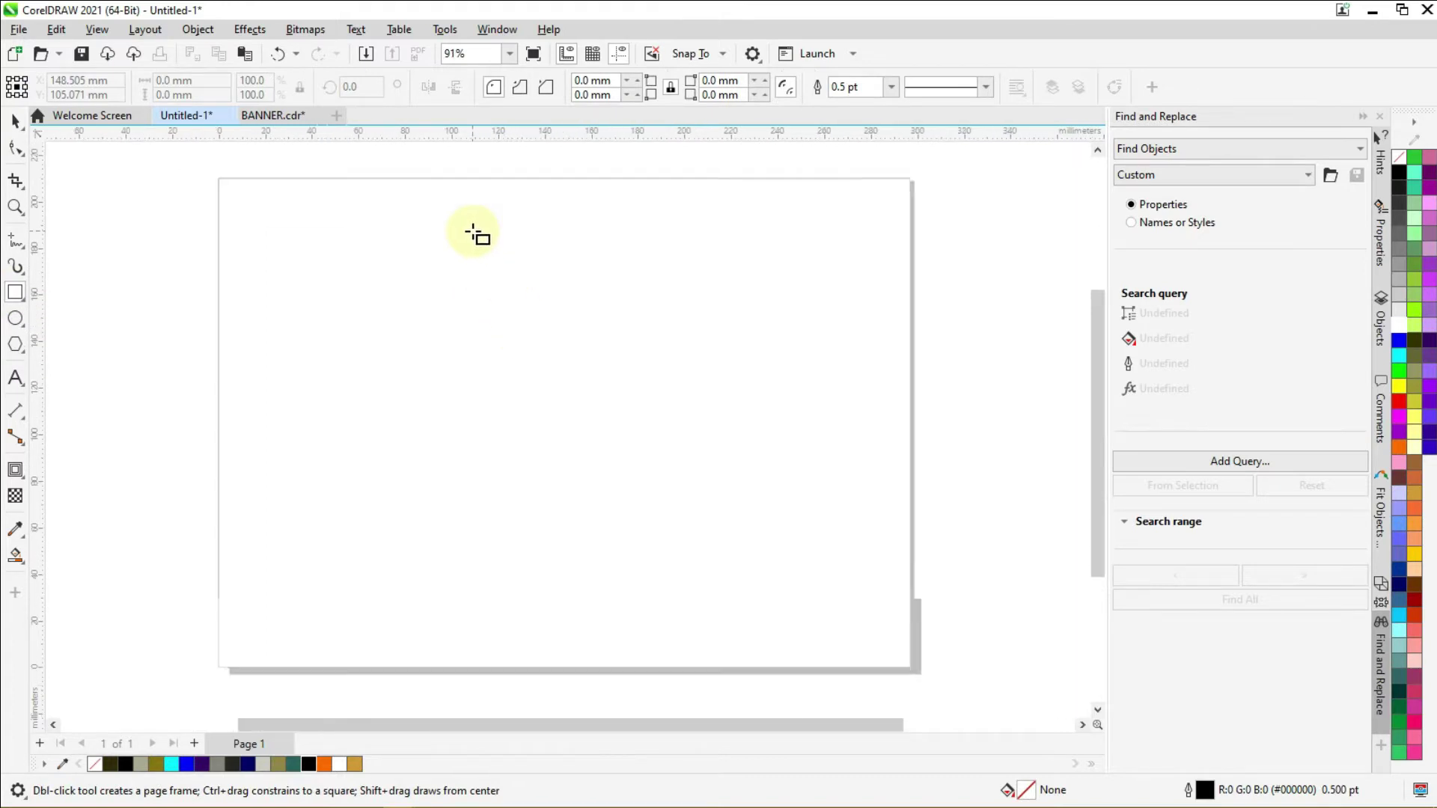
pyautogui.moveTo(491, 212); pyautogui.dragTo(751, 600)
pyautogui.moveTo(621, 404); pyautogui.dragTo(571, 402)
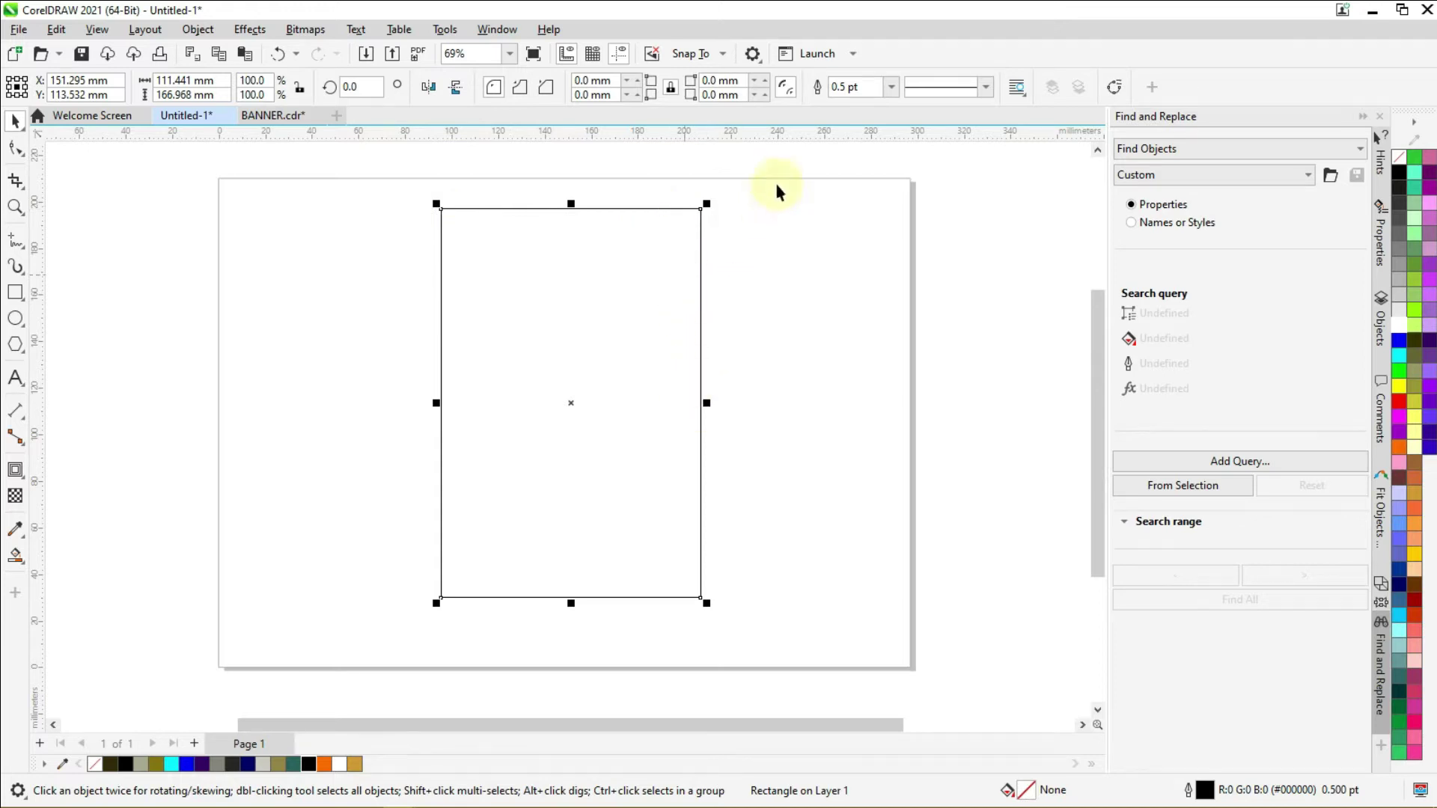
# Step: Set the rectangle's outline width to 2.0 pt
pyautogui.click(890, 87)
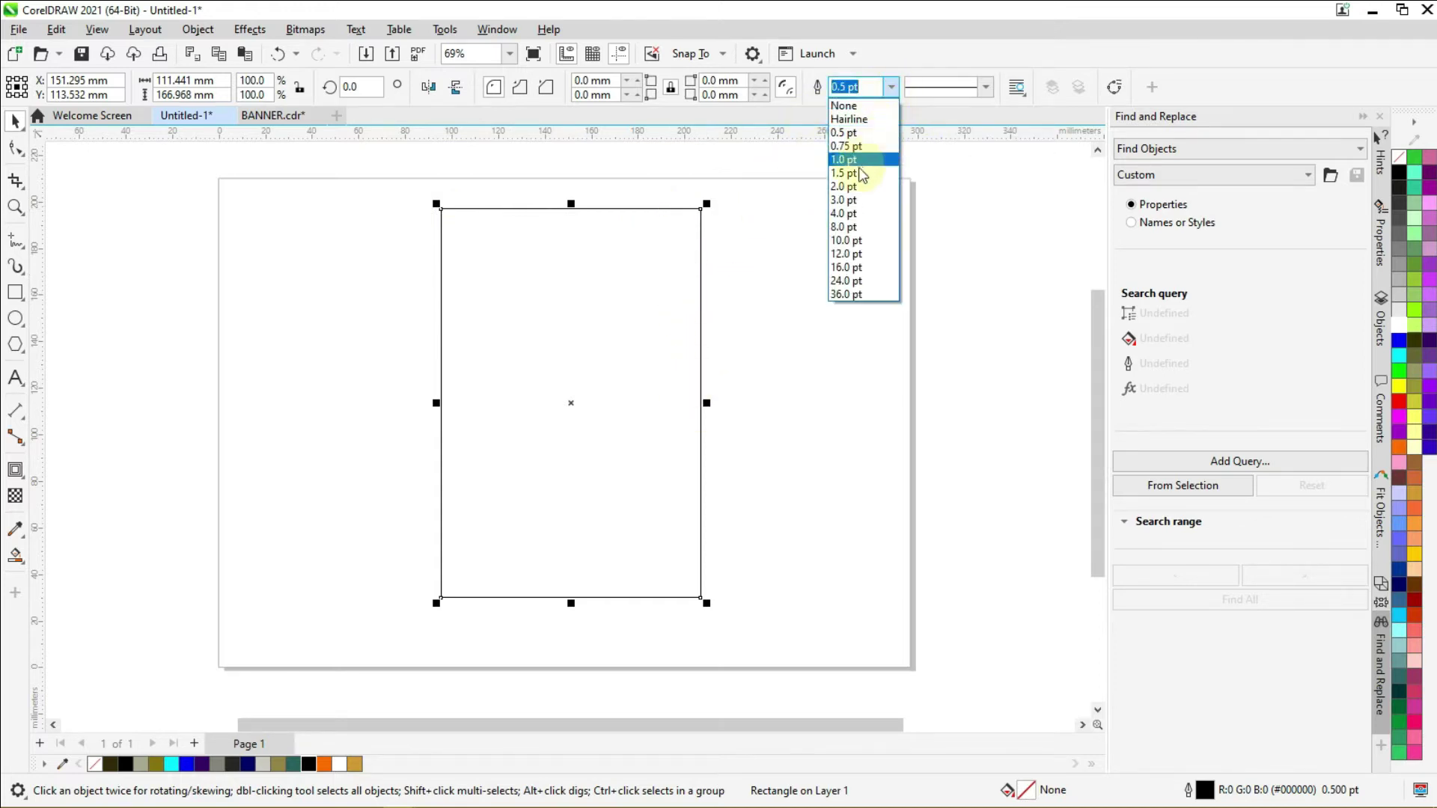
pyautogui.click(833, 187)
pyautogui.click(813, 286)
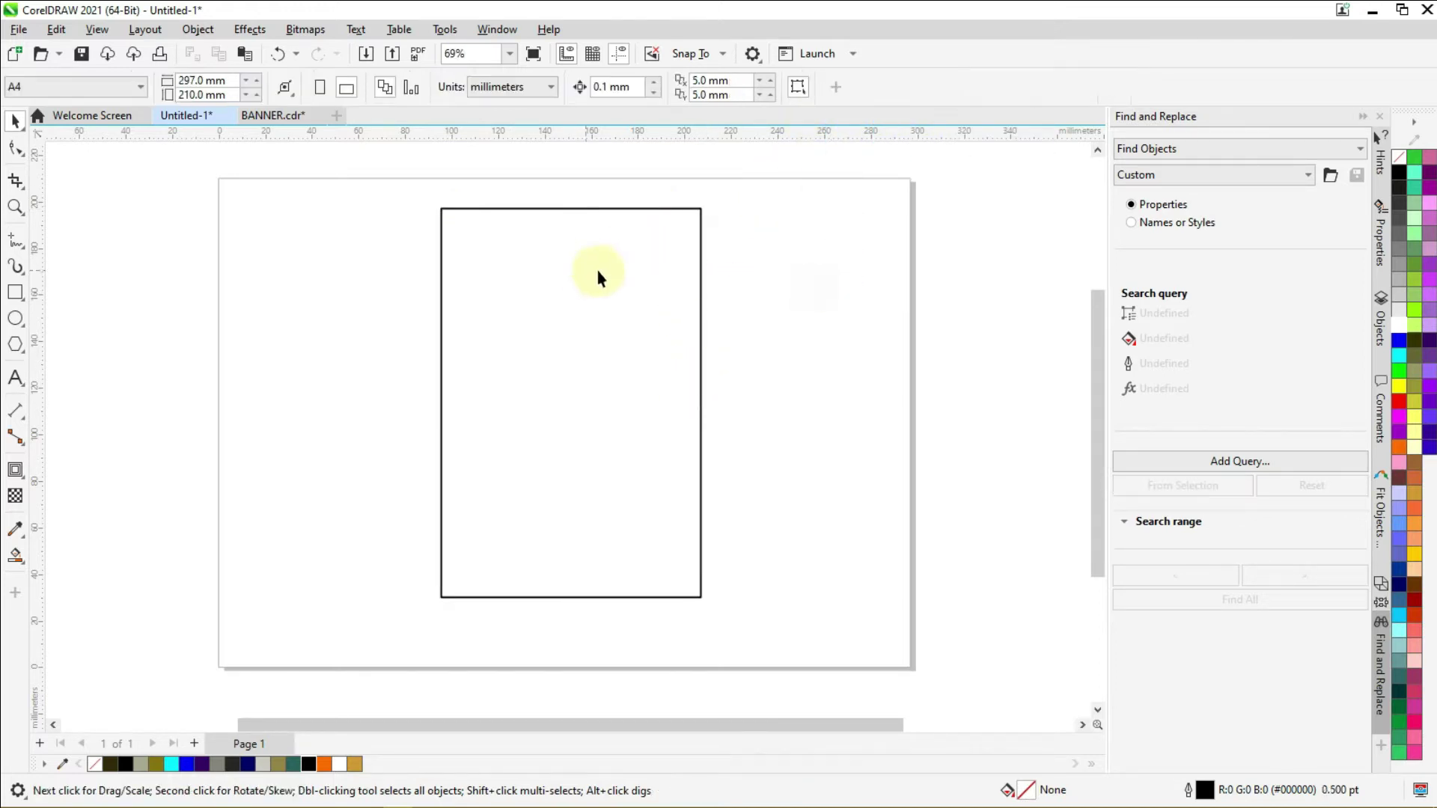
pyautogui.click(573, 321)
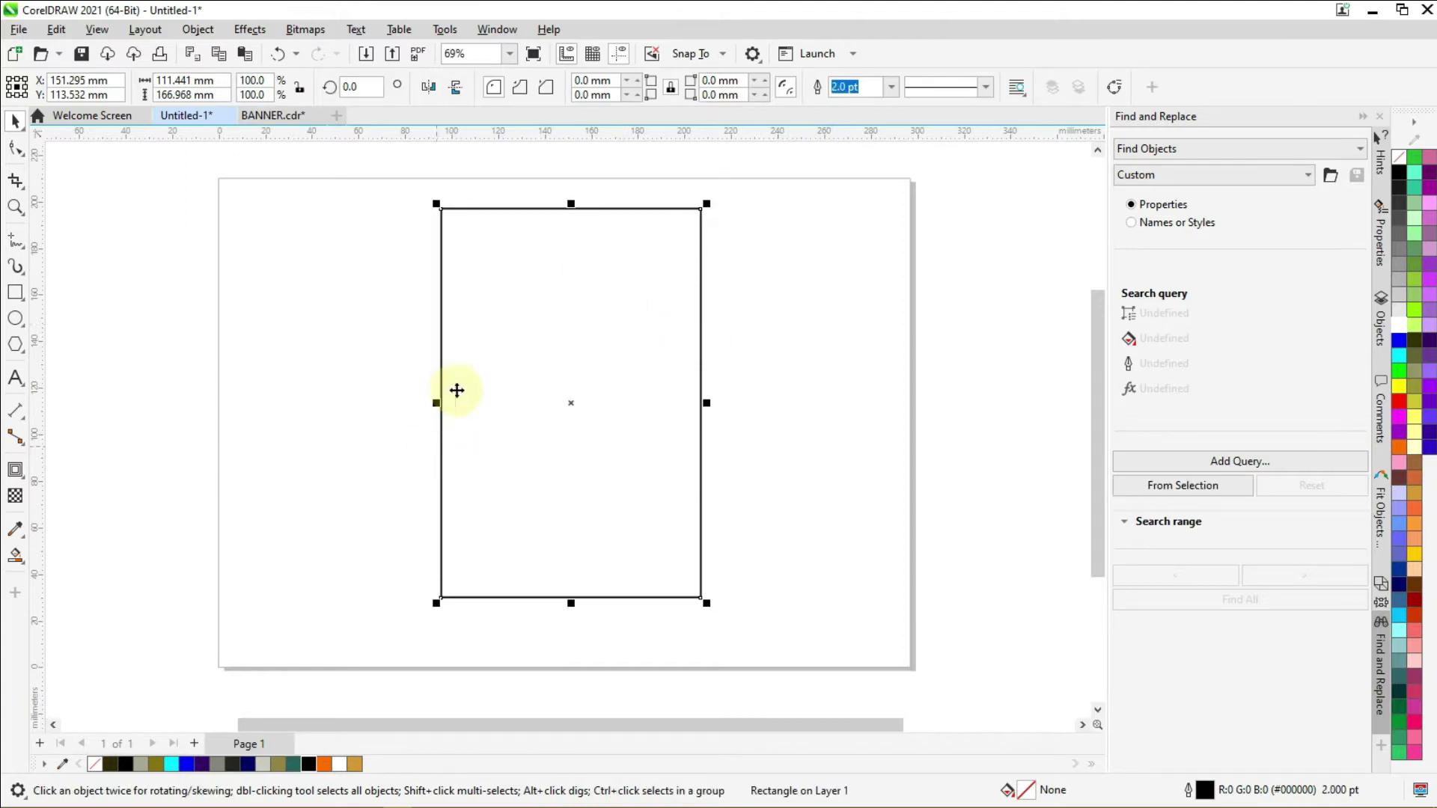
# Step: Add a single-step inside contour offset about 10.6 mm from the rectangle's edge
pyautogui.click(24, 476)
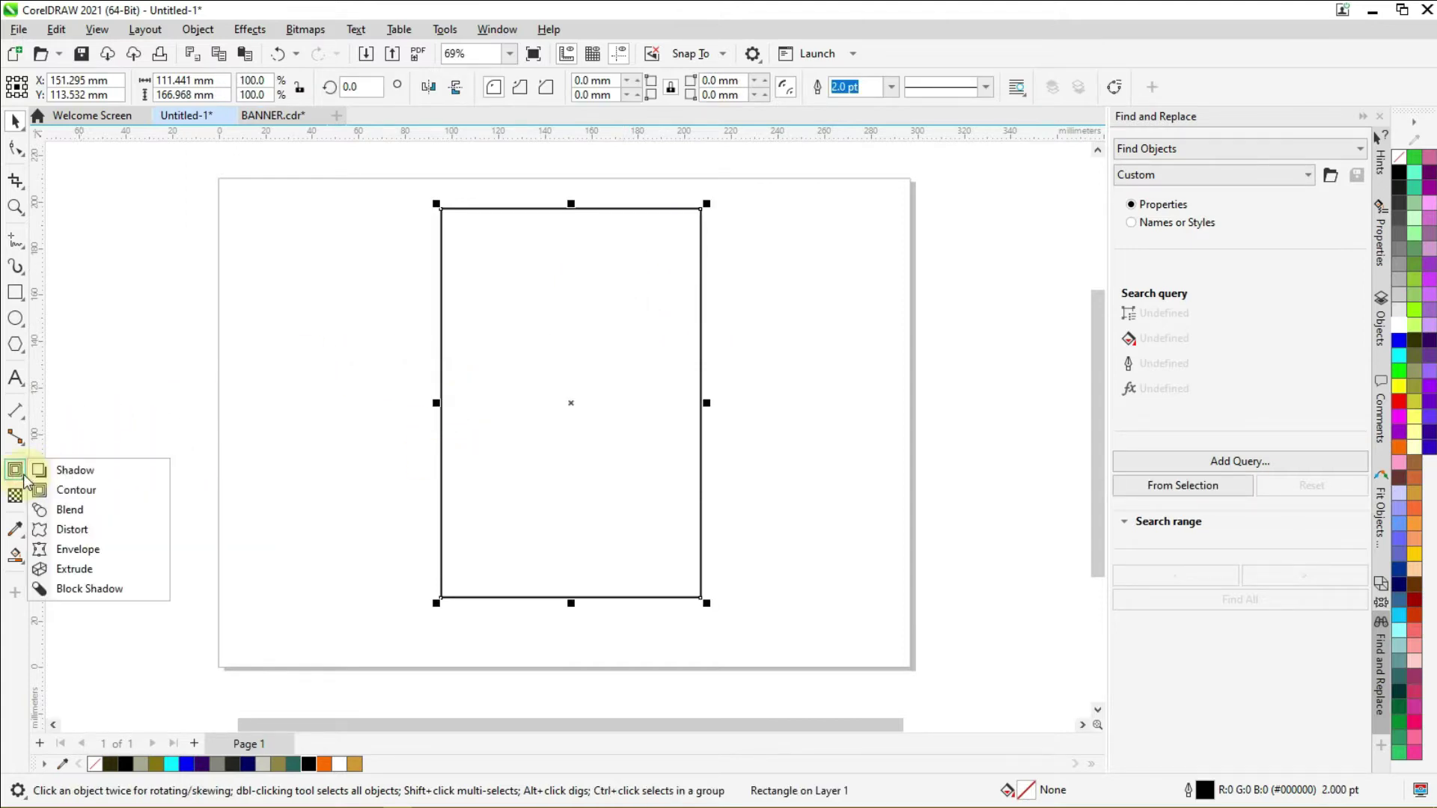
pyautogui.click(98, 490)
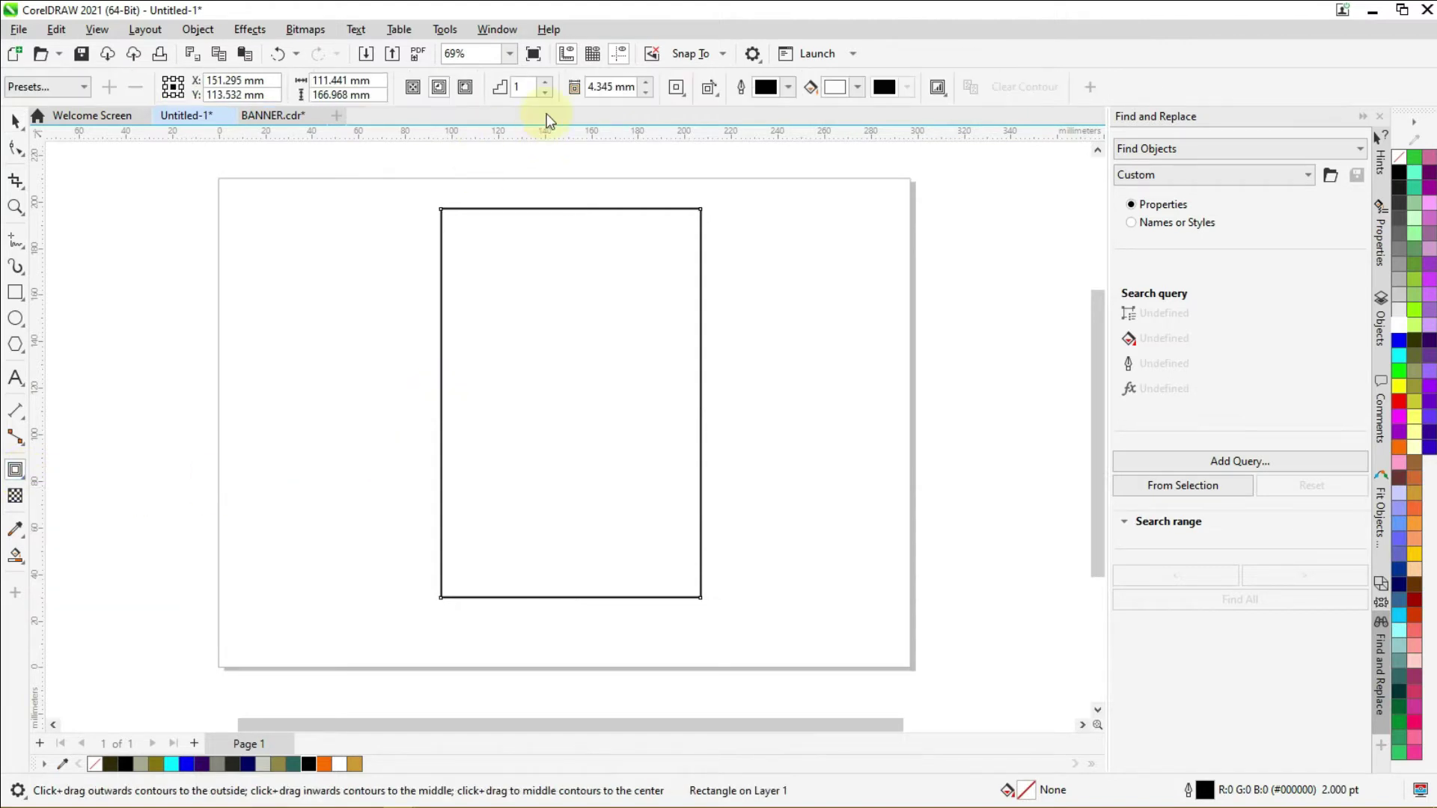
pyautogui.doubleClick(515, 87)
pyautogui.moveTo(558, 218); pyautogui.dragTo(554, 242)
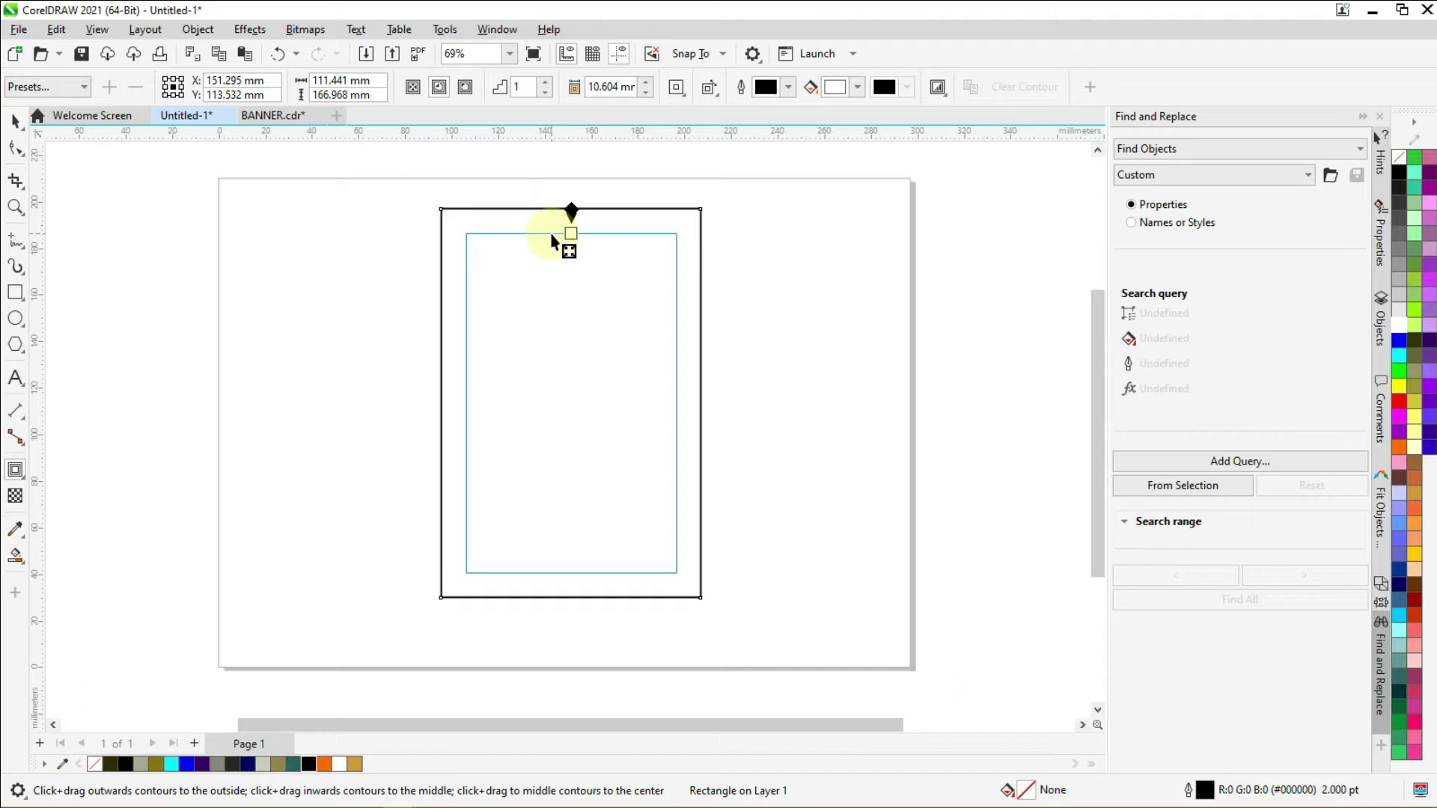
pyautogui.moveTo(553, 239); pyautogui.dragTo(554, 236)
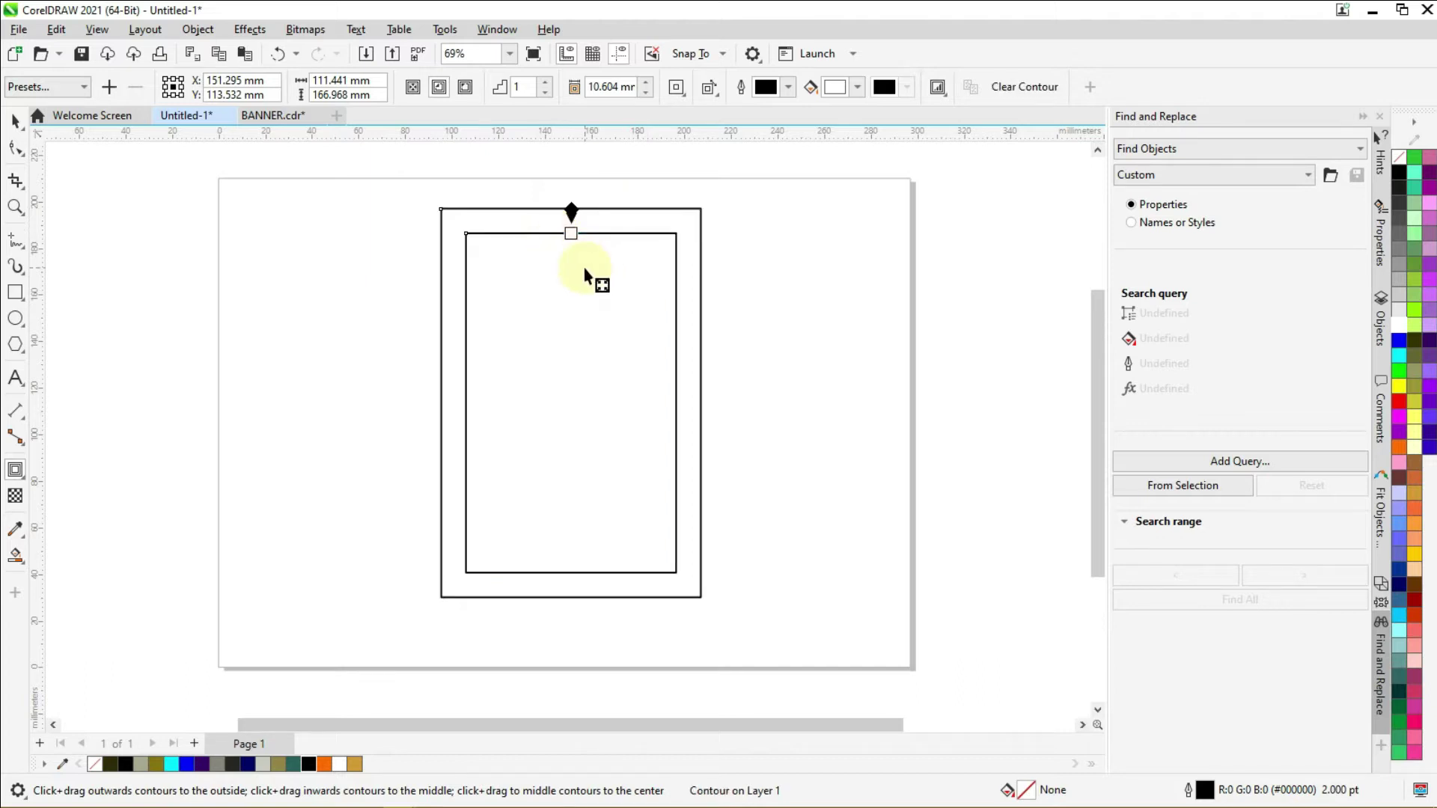
pyautogui.click(20, 126)
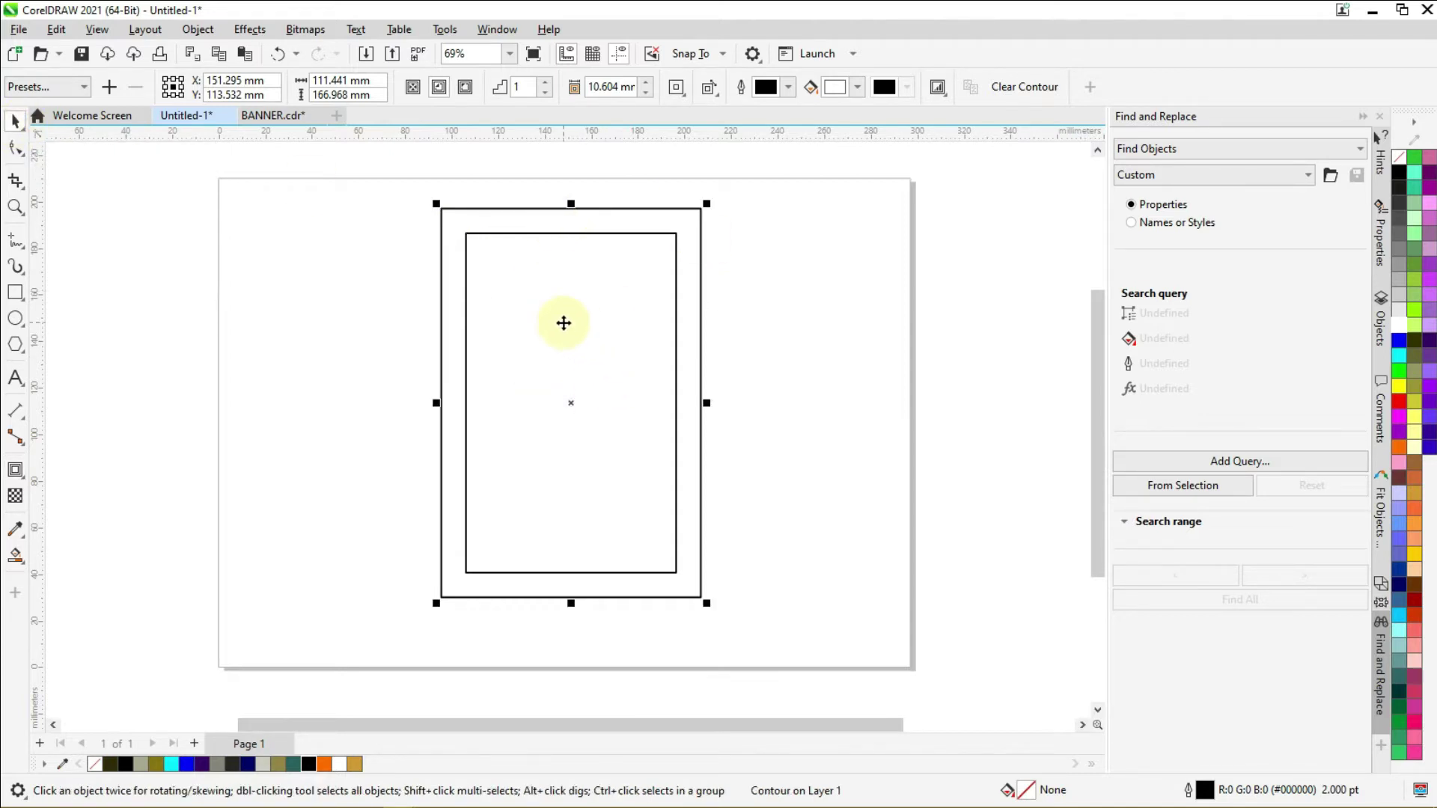
# Step: Break the contour group apart into separate outer and inner rectangles
pyautogui.rightClick(560, 315)
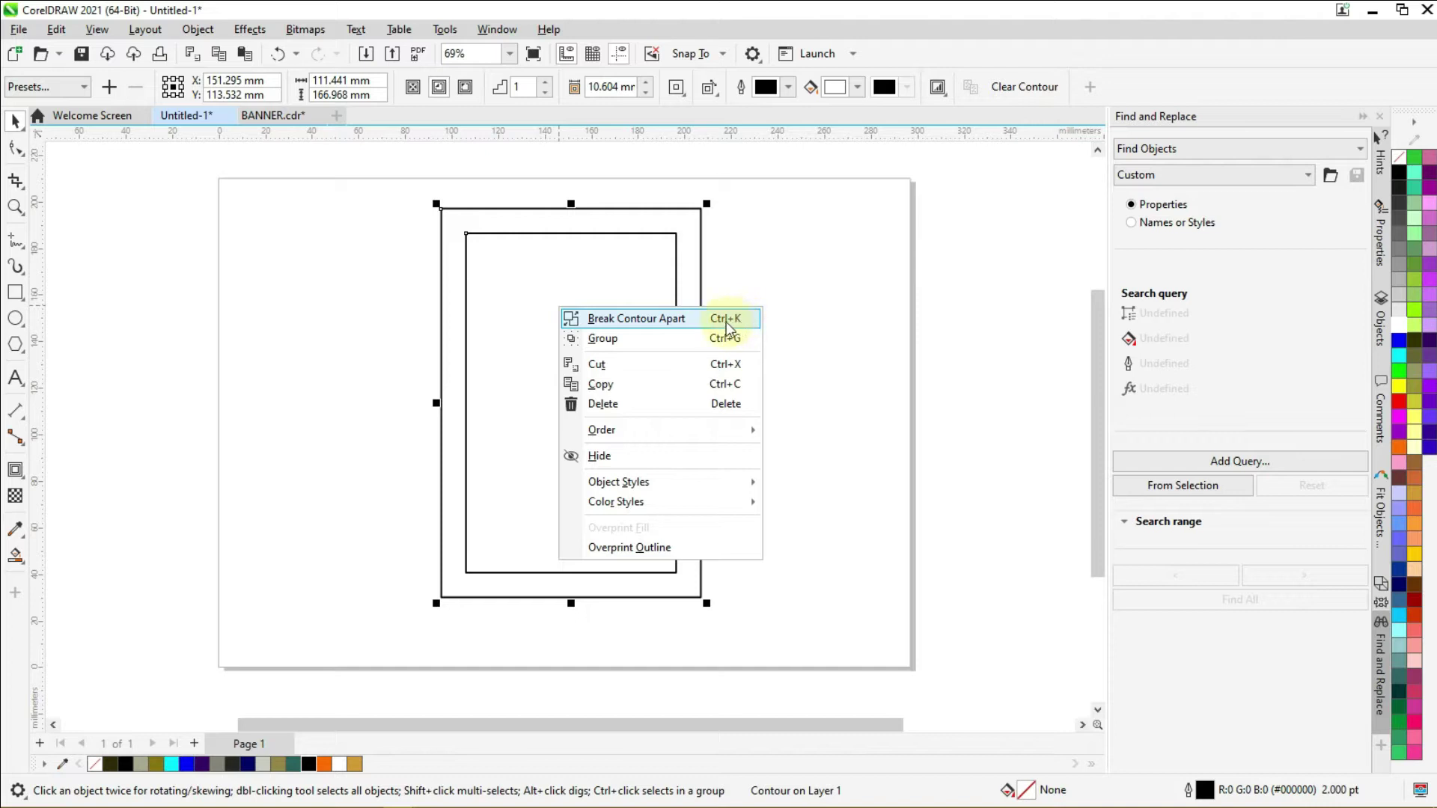
pyautogui.click(711, 318)
pyautogui.click(800, 296)
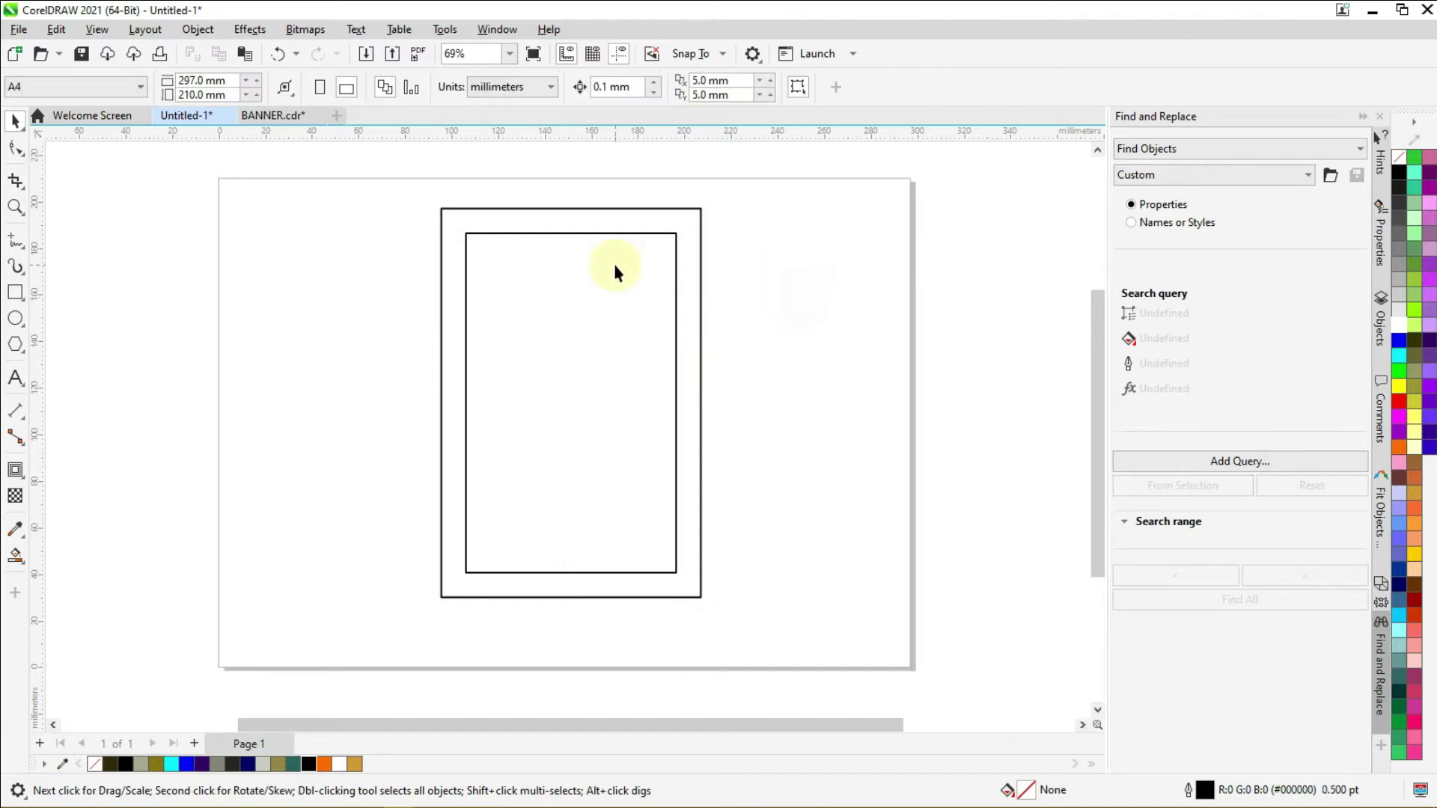
pyautogui.scroll(2, 591, 221)
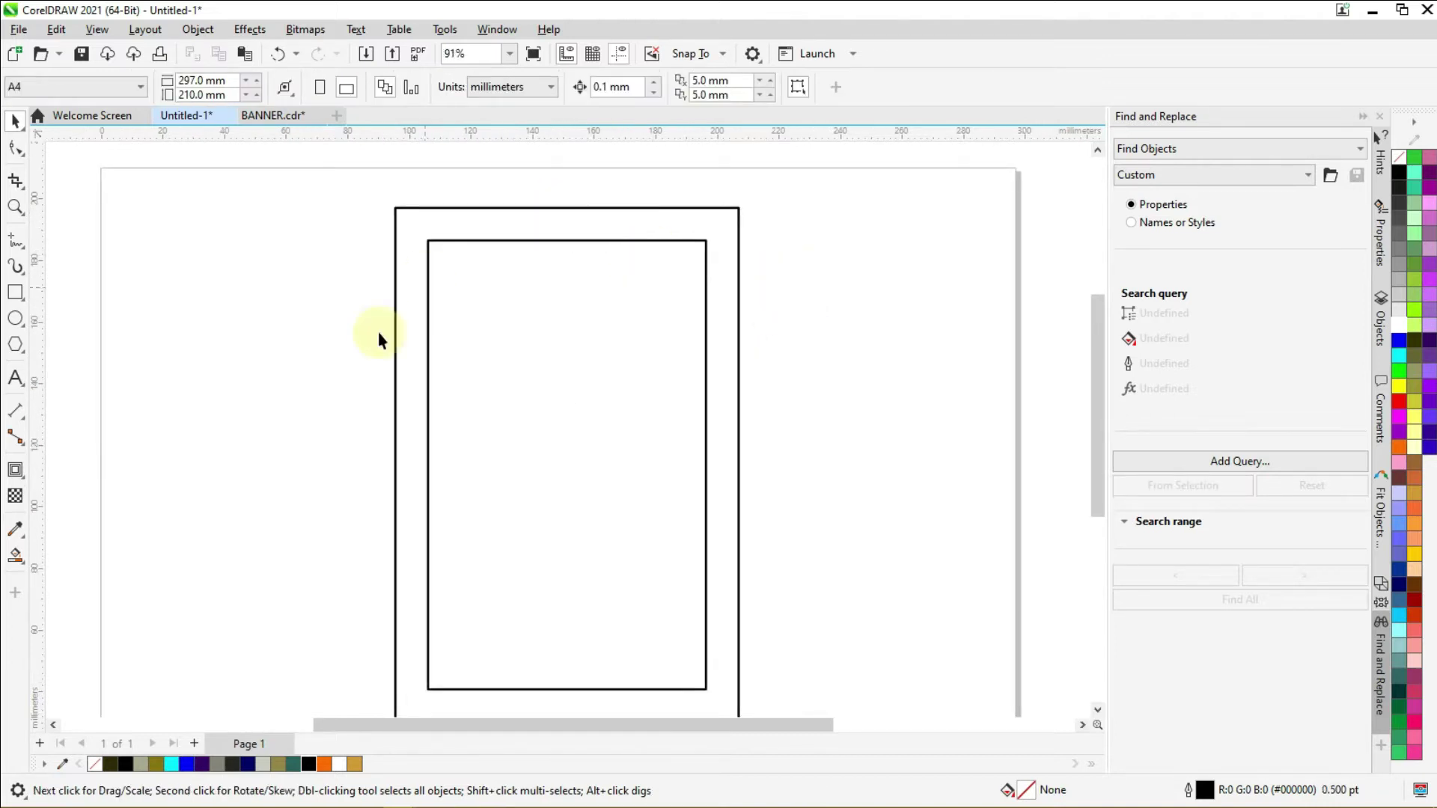
# Step: Draw mitre lines joining the outer and inner top-left and top-right corners
pyautogui.click(16, 240)
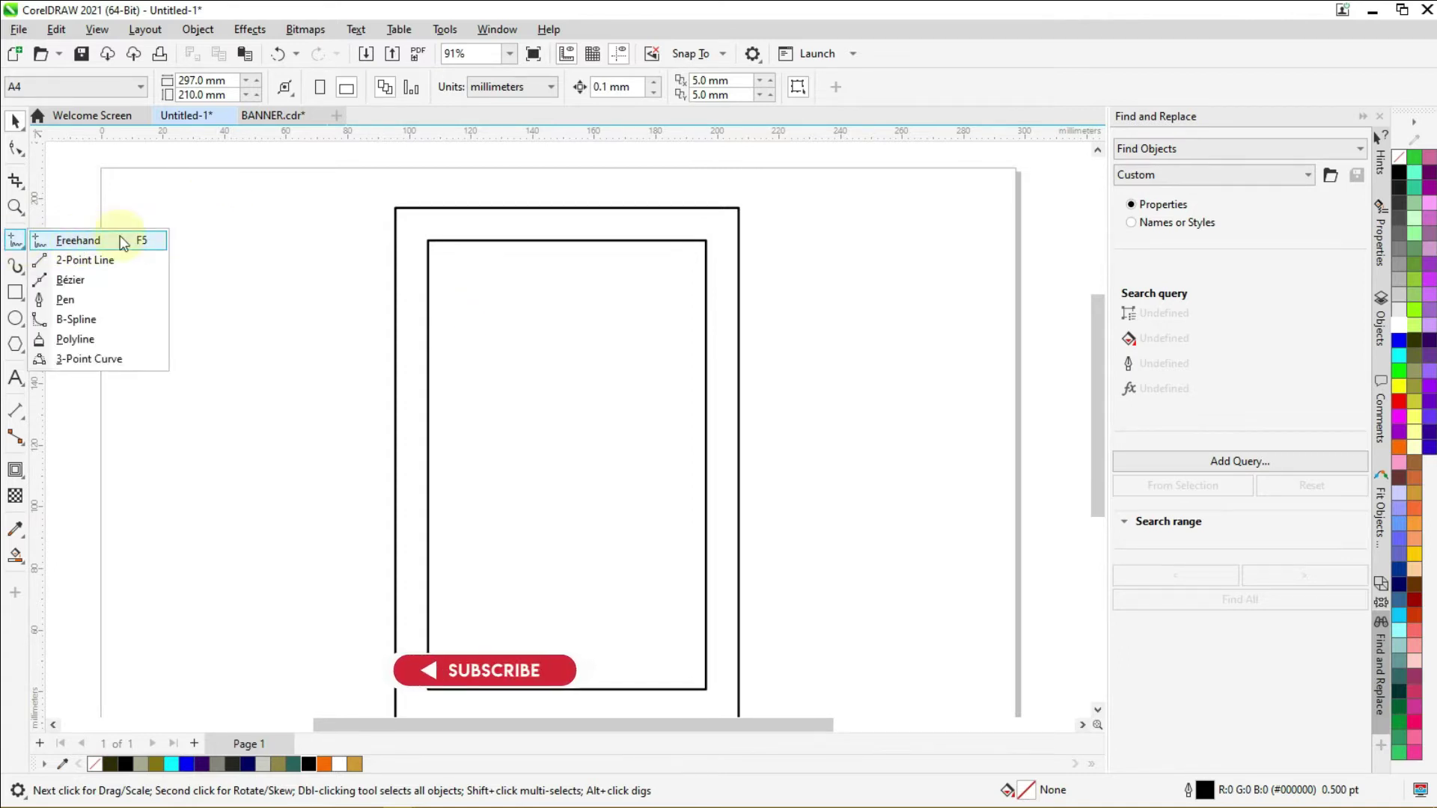
pyautogui.click(78, 240)
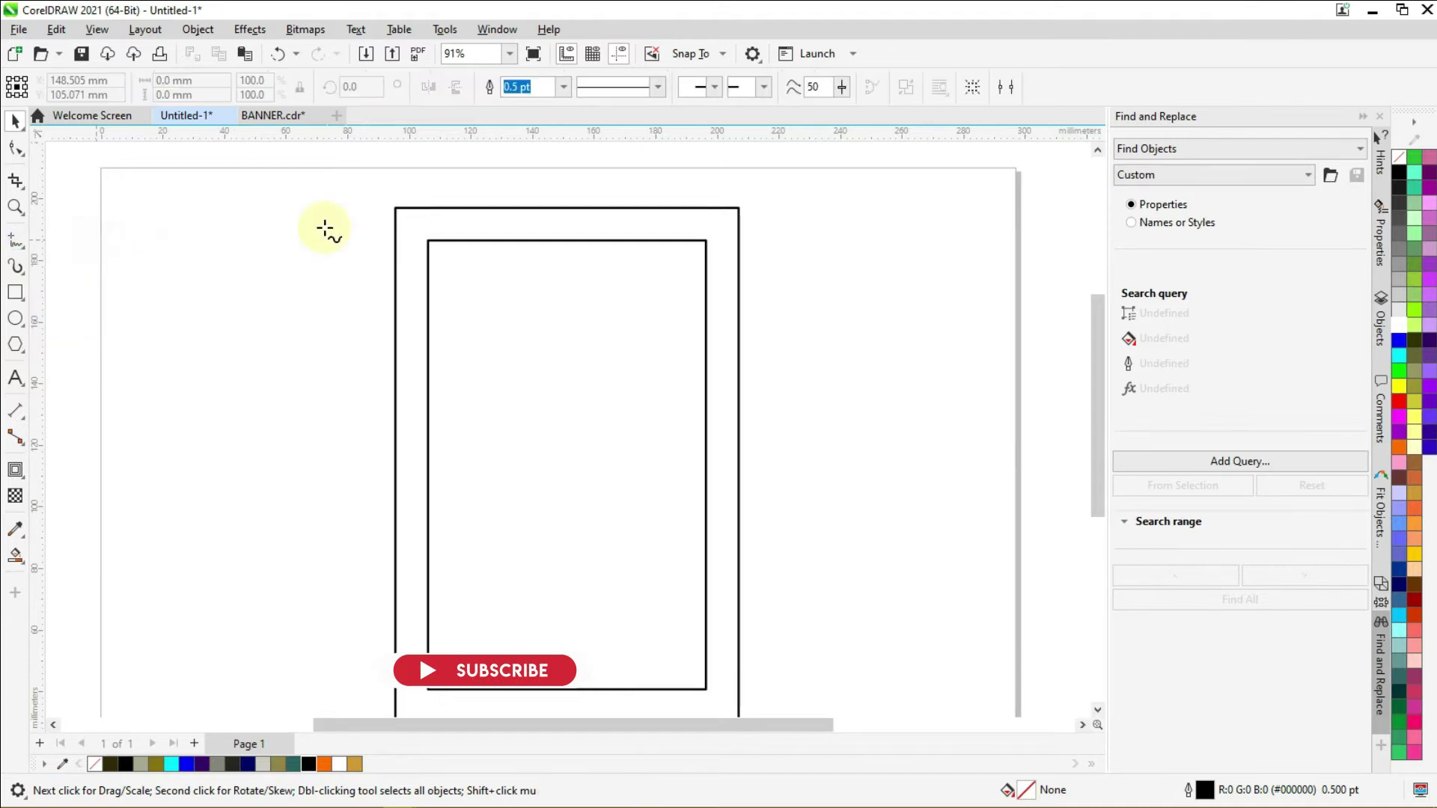
pyautogui.scroll(5, 378, 196)
pyautogui.scroll(3, 404, 211)
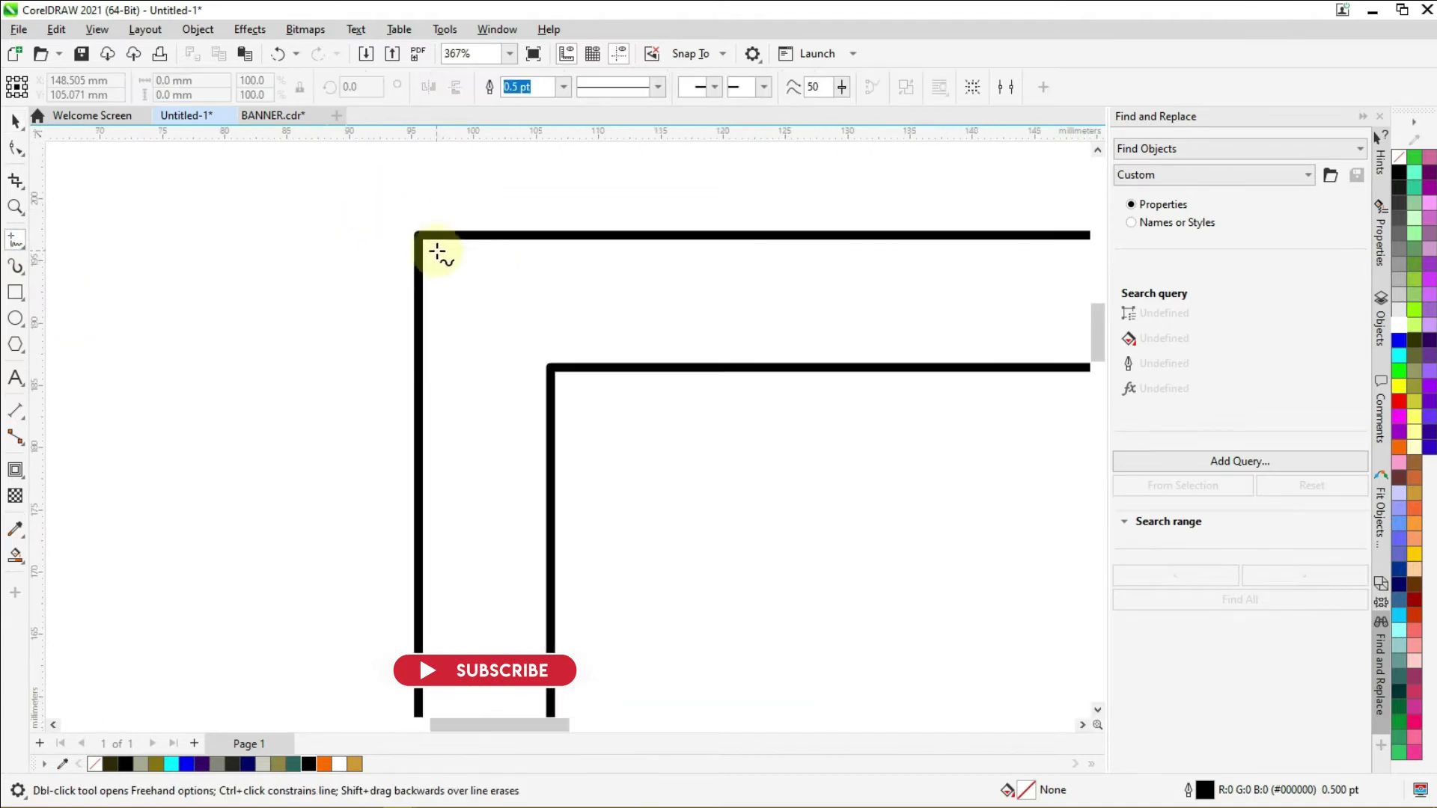
pyautogui.click(419, 235)
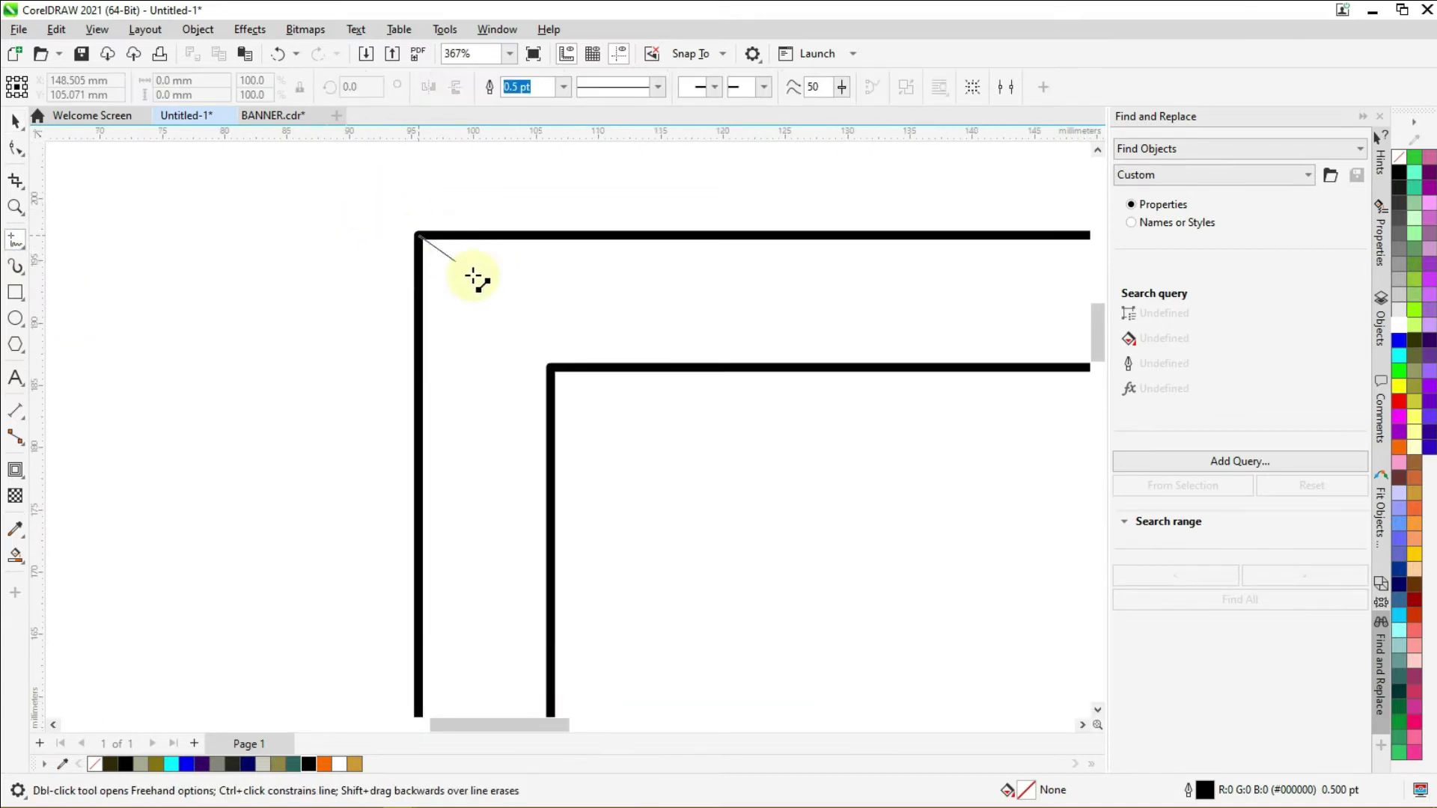
pyautogui.click(554, 368)
pyautogui.scroll(-6, 250, 311)
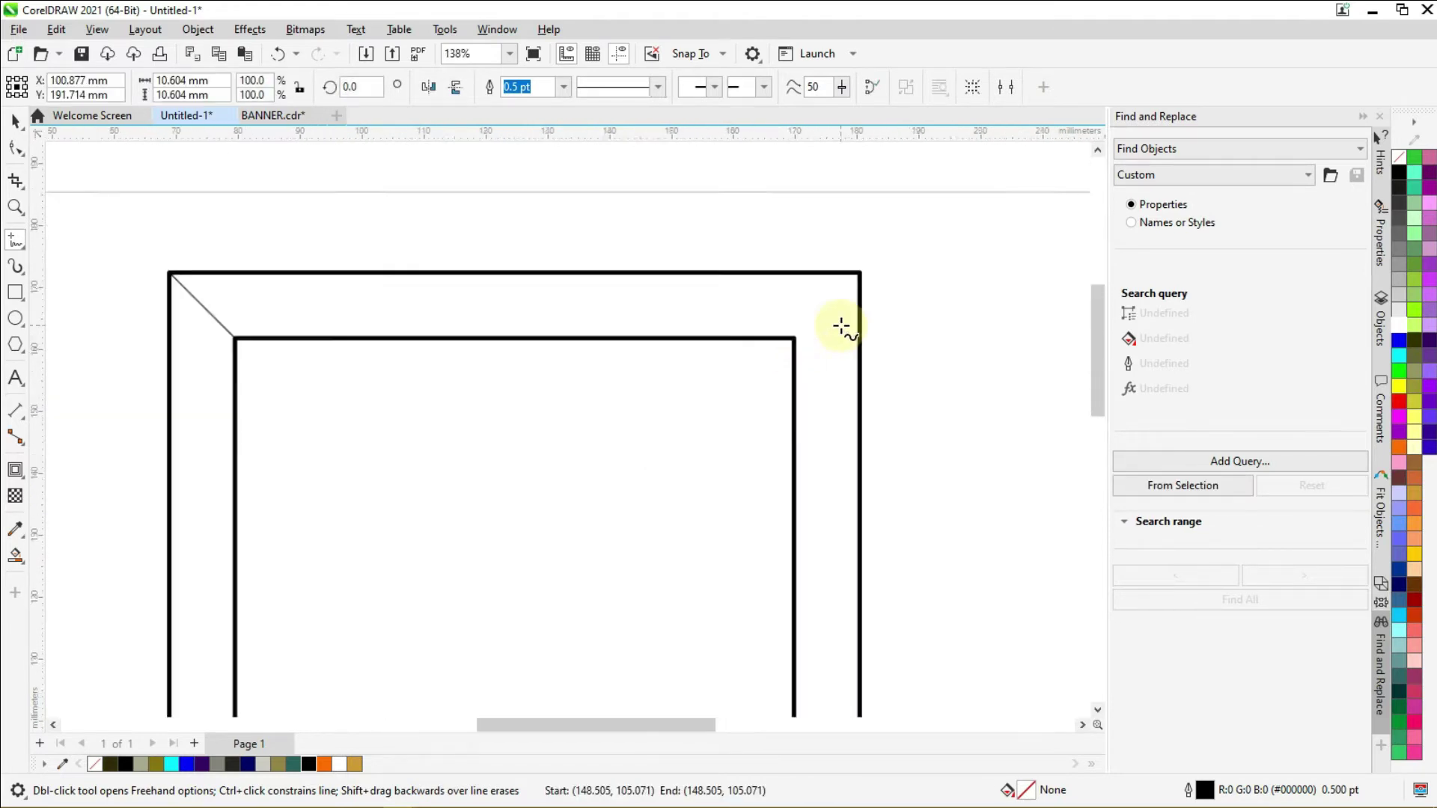
pyautogui.scroll(4, 841, 327)
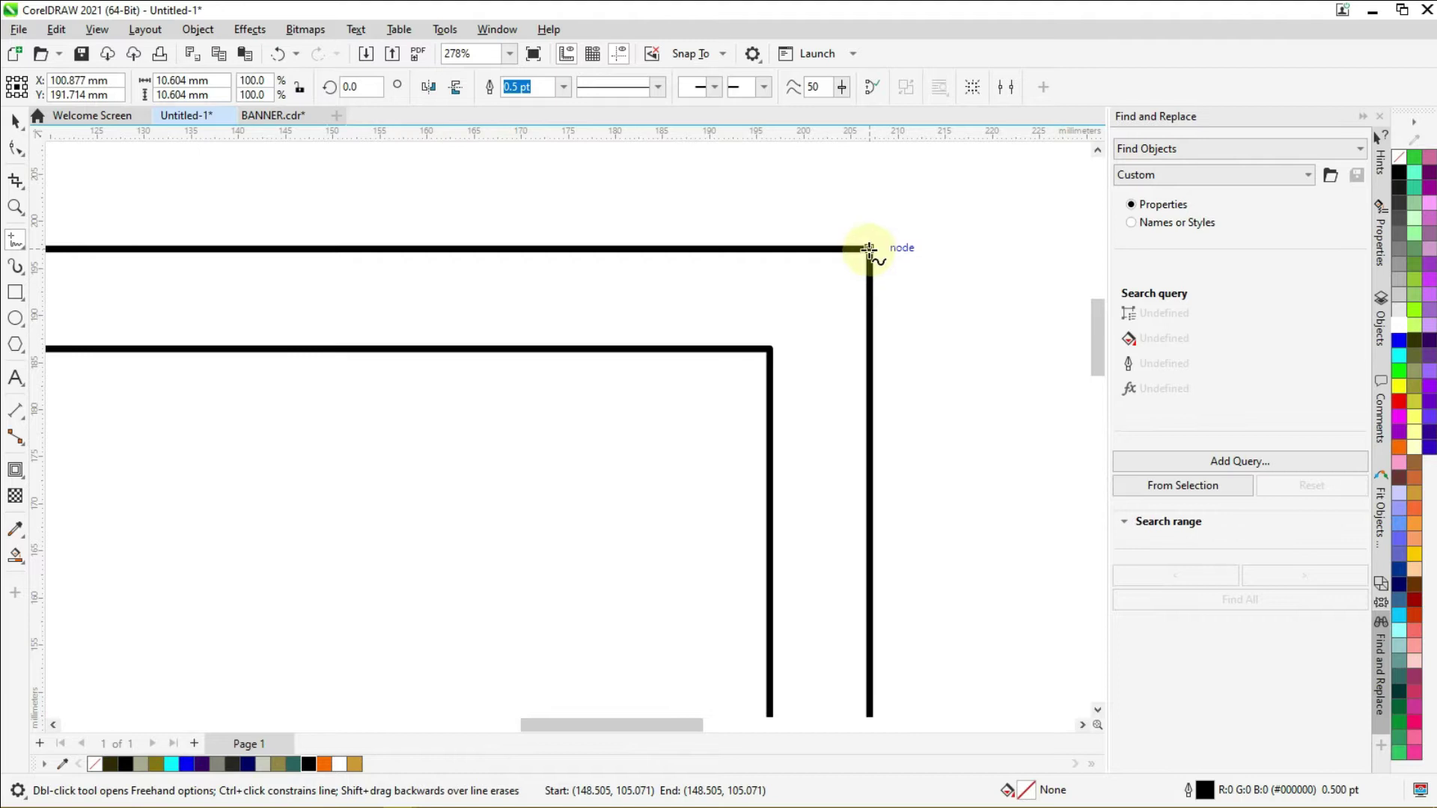
pyautogui.click(869, 249)
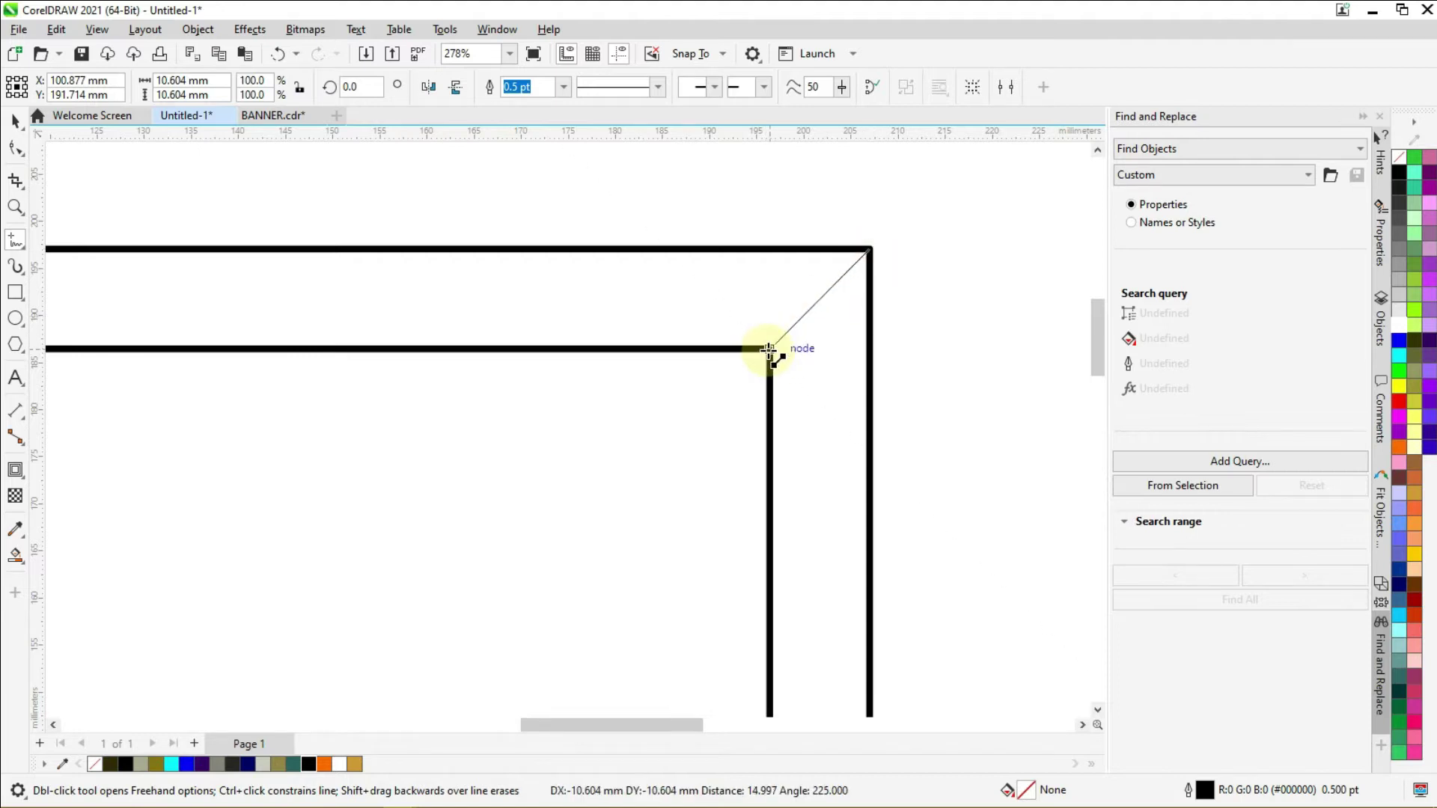
pyautogui.click(769, 350)
# Step: Draw the bottom-right and bottom-left mitre lines between the rectangle corners
pyautogui.scroll(-6, 551, 262)
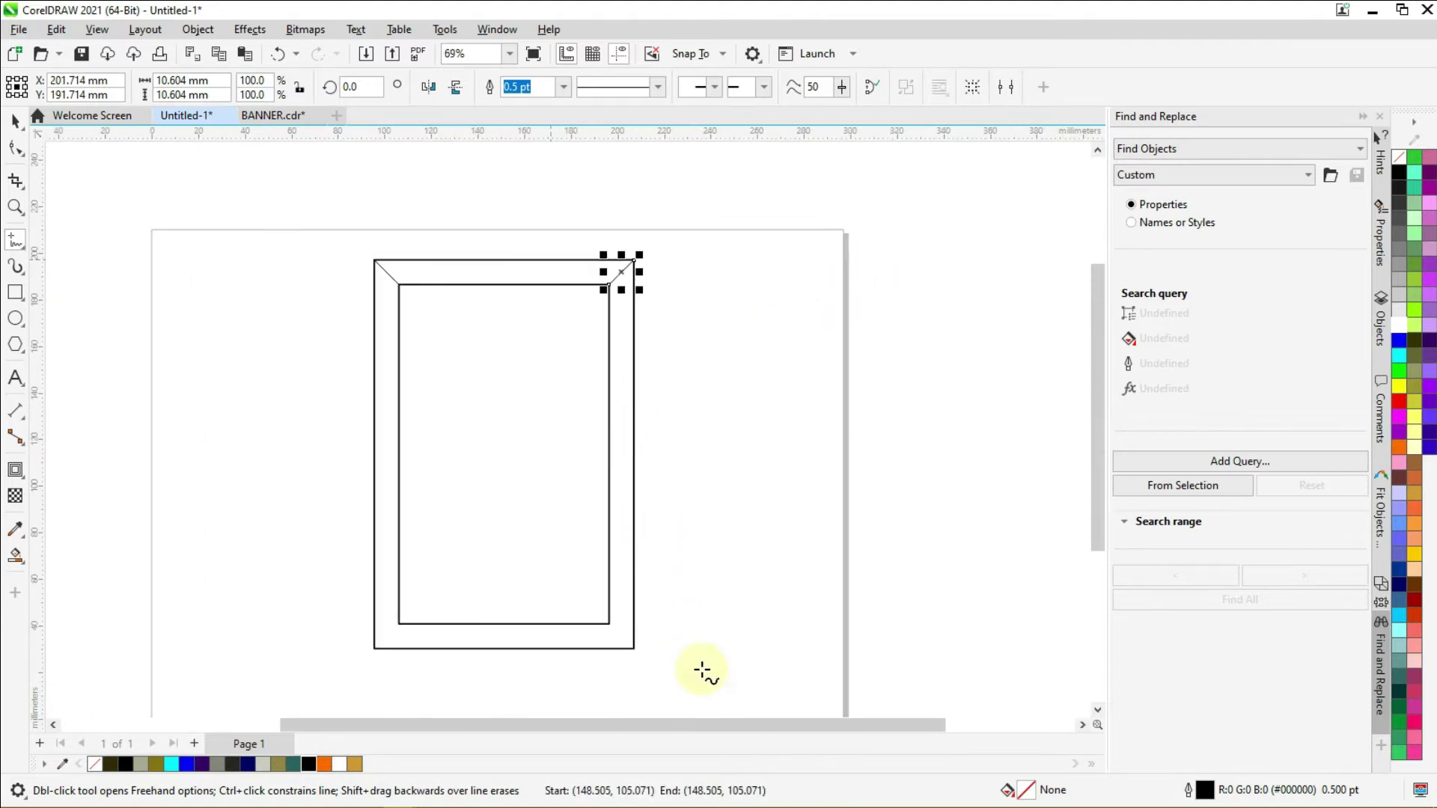
pyautogui.scroll(2, 583, 676)
pyautogui.scroll(8, 583, 676)
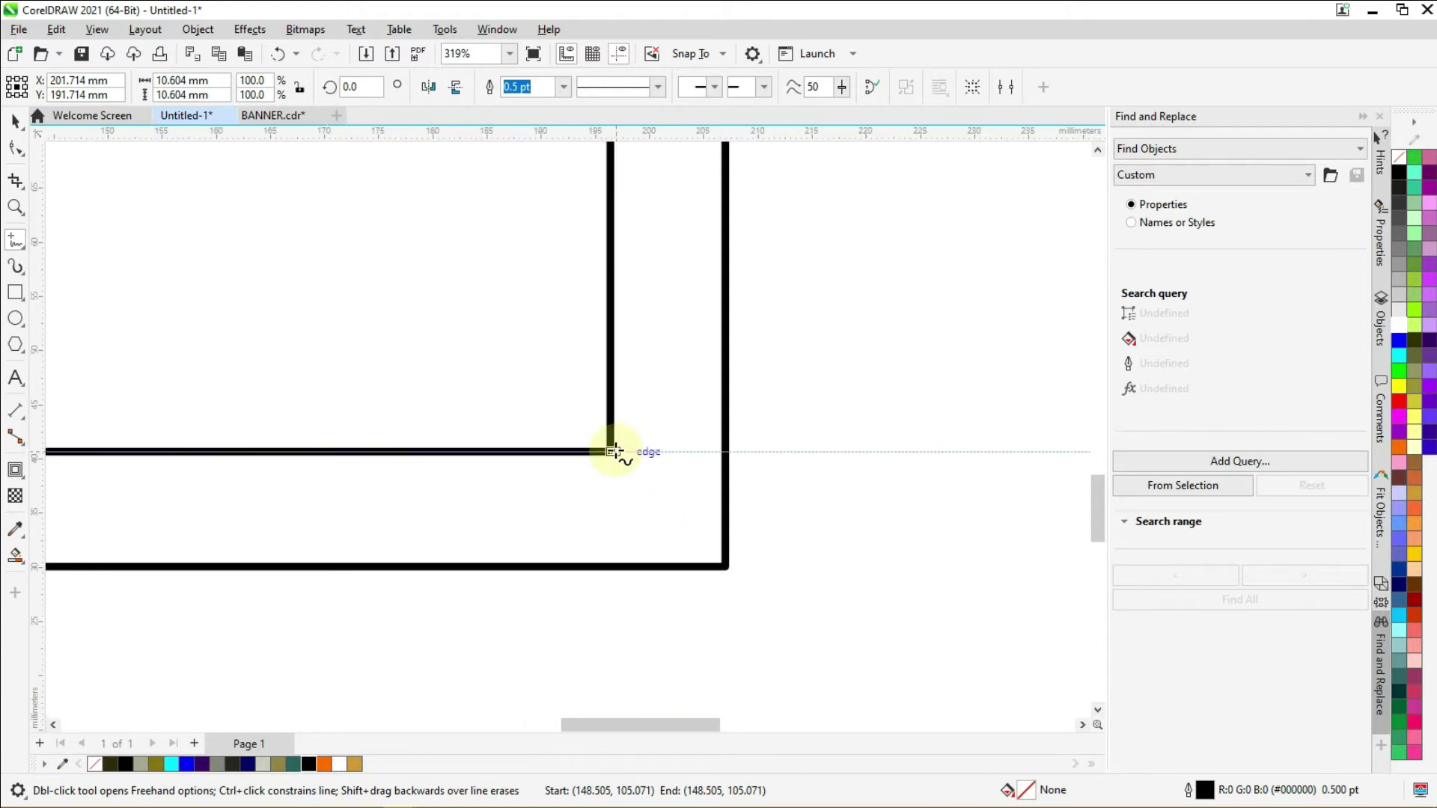
pyautogui.click(610, 451)
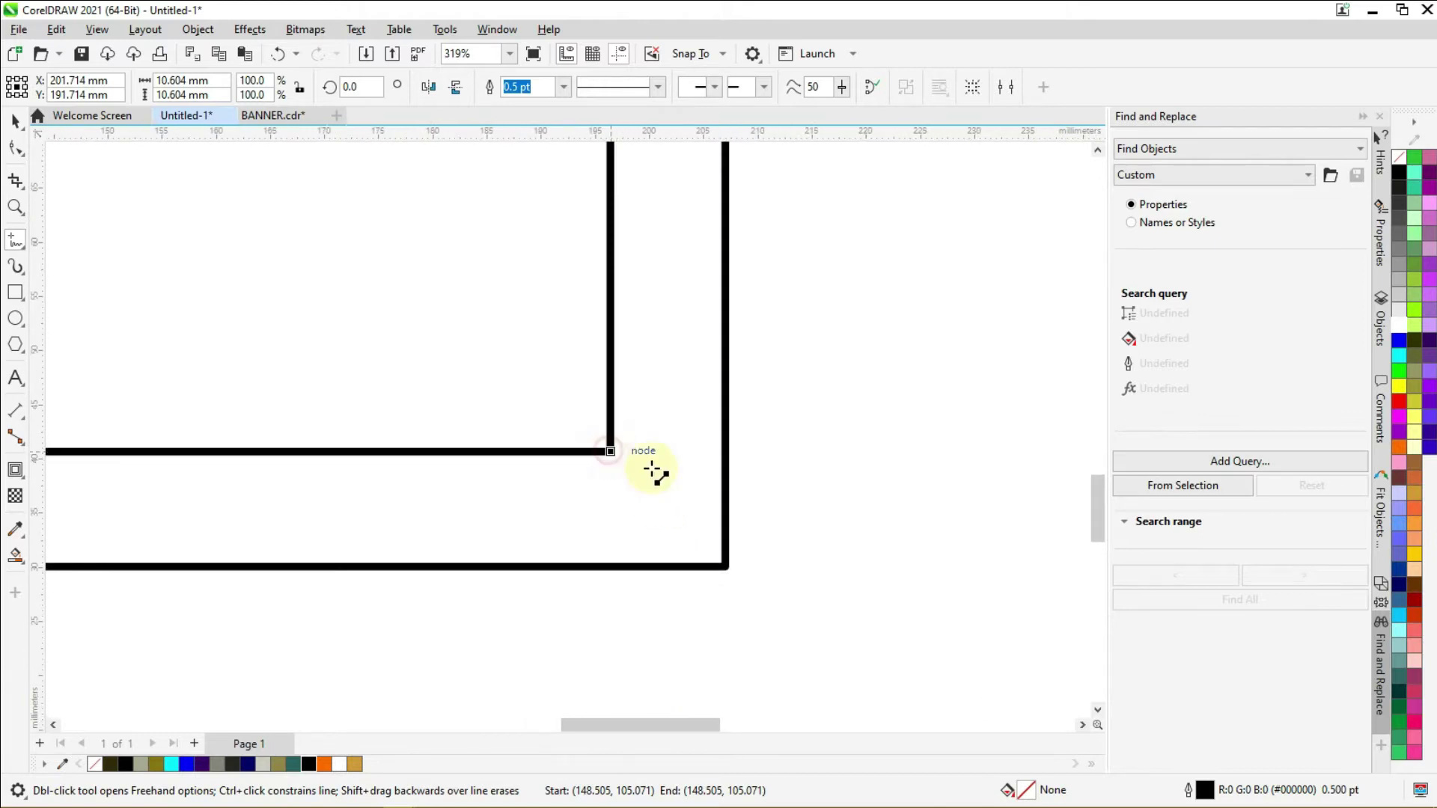
pyautogui.click(726, 565)
pyautogui.scroll(-3, 723, 459)
pyautogui.scroll(-2, 376, 481)
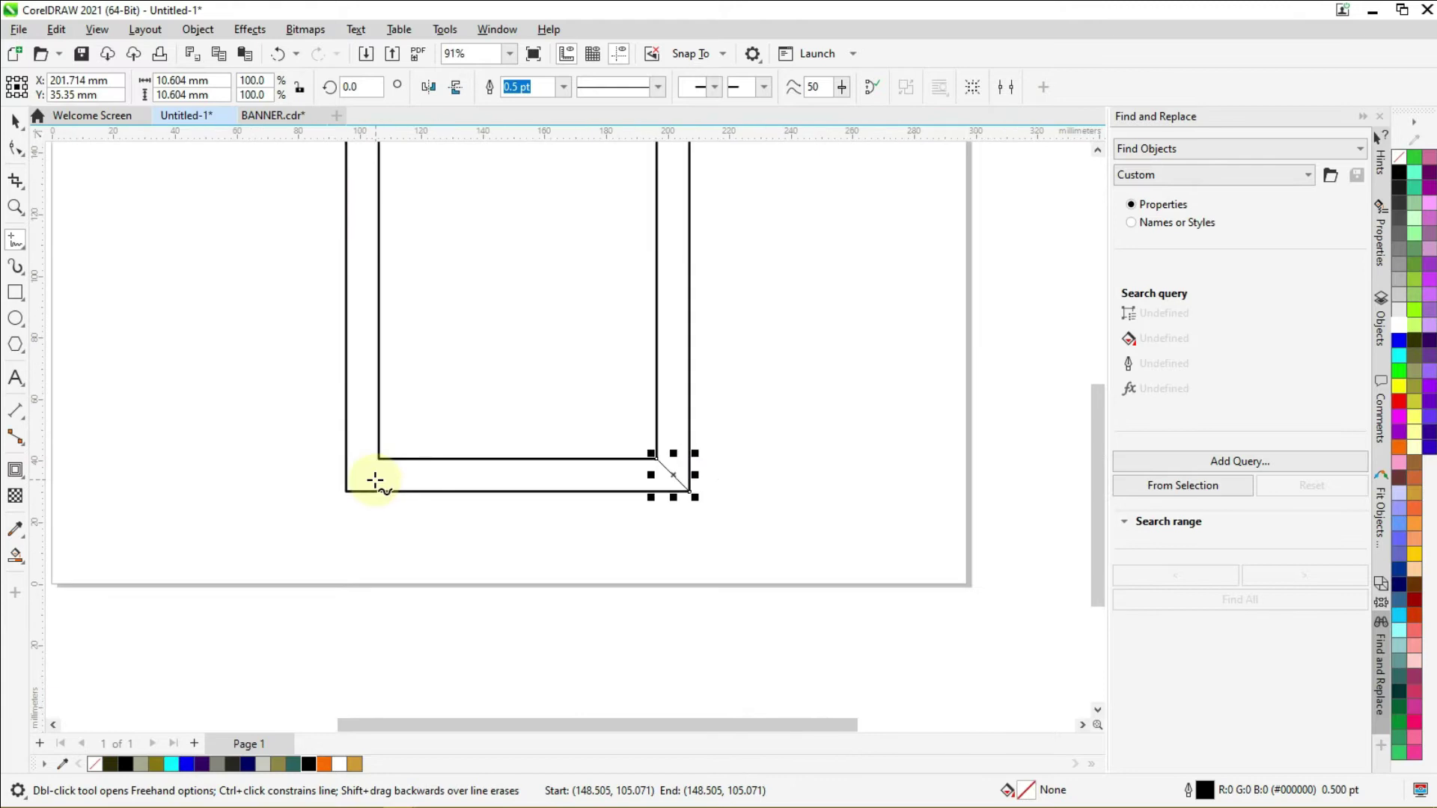
pyautogui.scroll(3, 363, 492)
pyautogui.scroll(9, 363, 492)
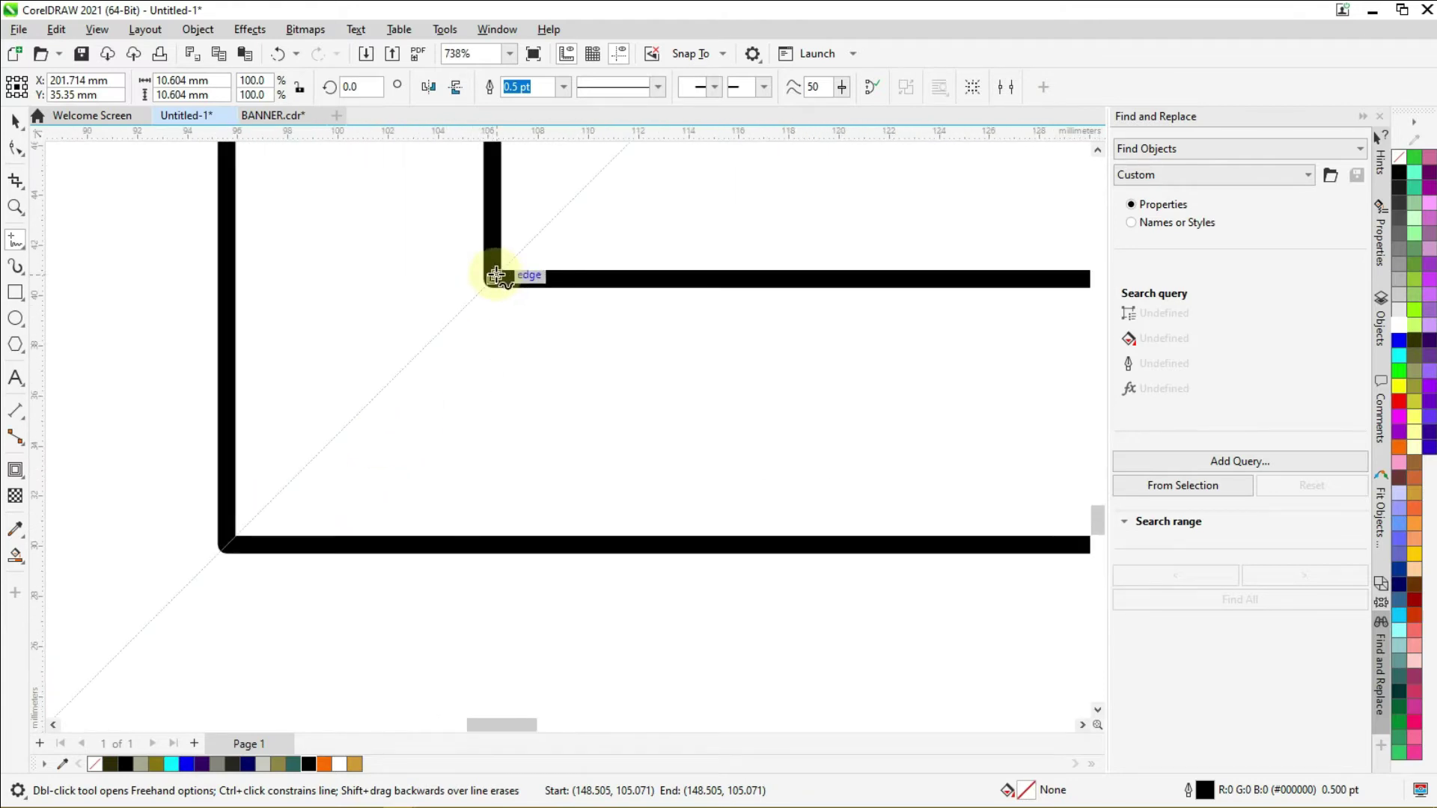
pyautogui.moveTo(495, 274); pyautogui.dragTo(226, 544)
pyautogui.scroll(-8, 250, 536)
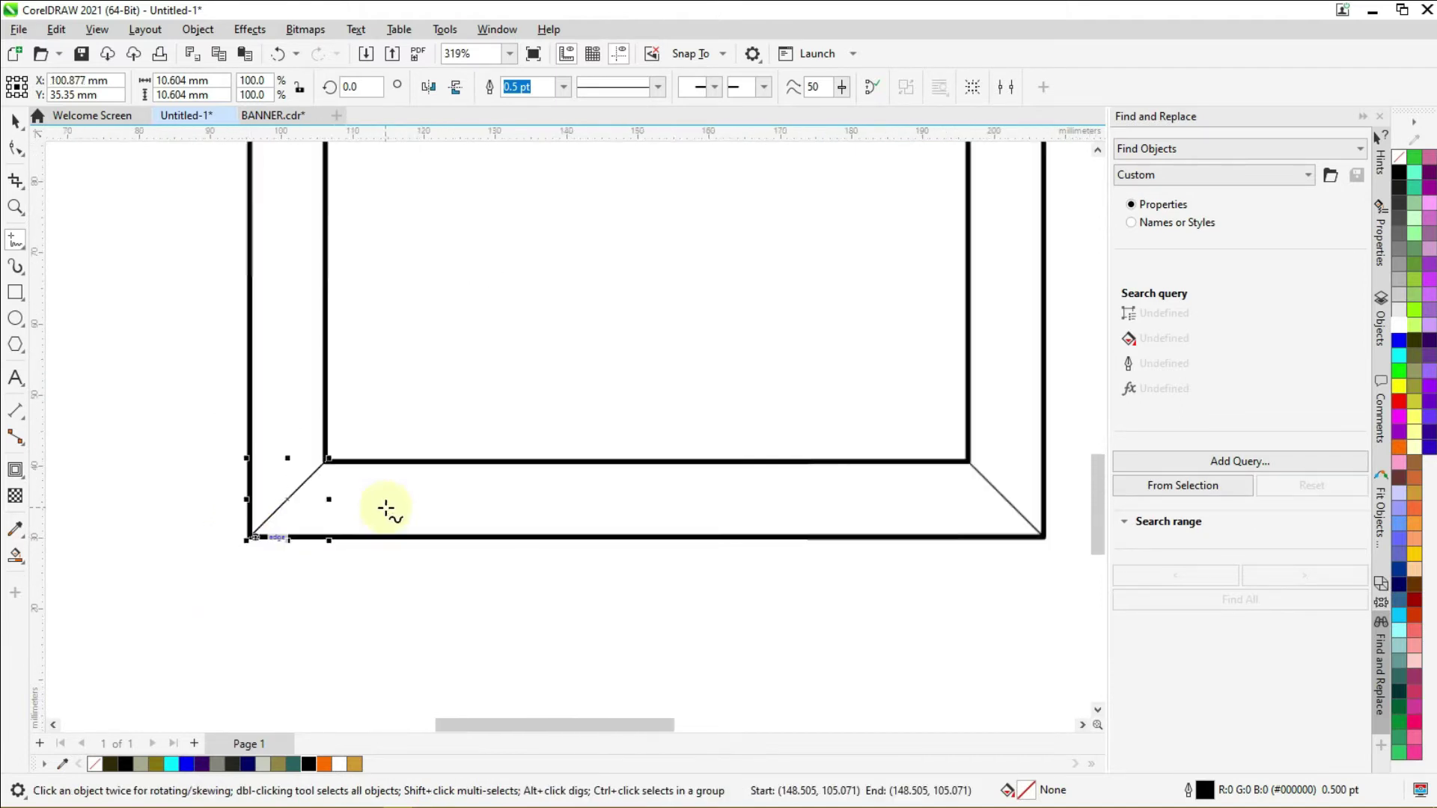
pyautogui.scroll(-2, 402, 515)
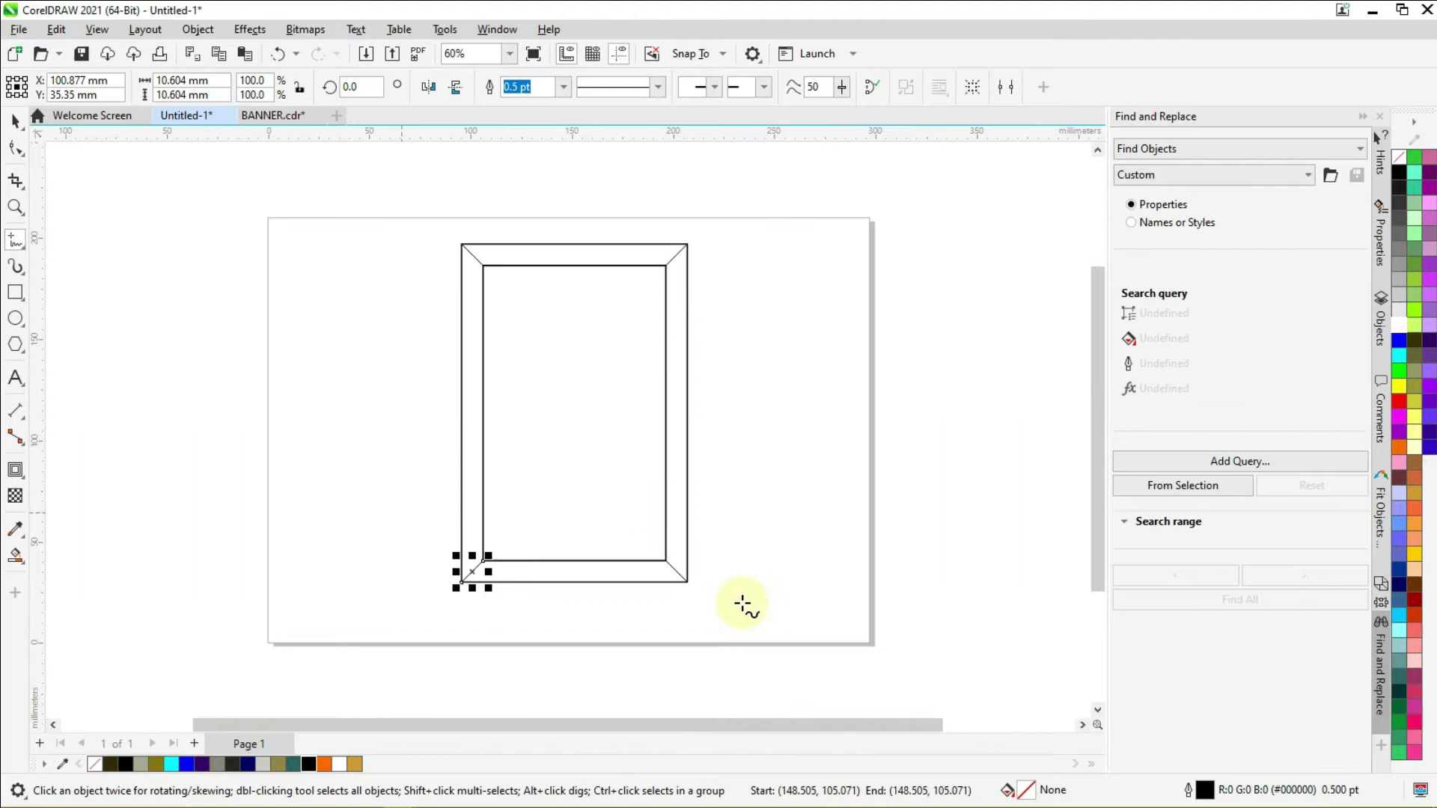
pyautogui.scroll(1, 631, 552)
pyautogui.click(15, 122)
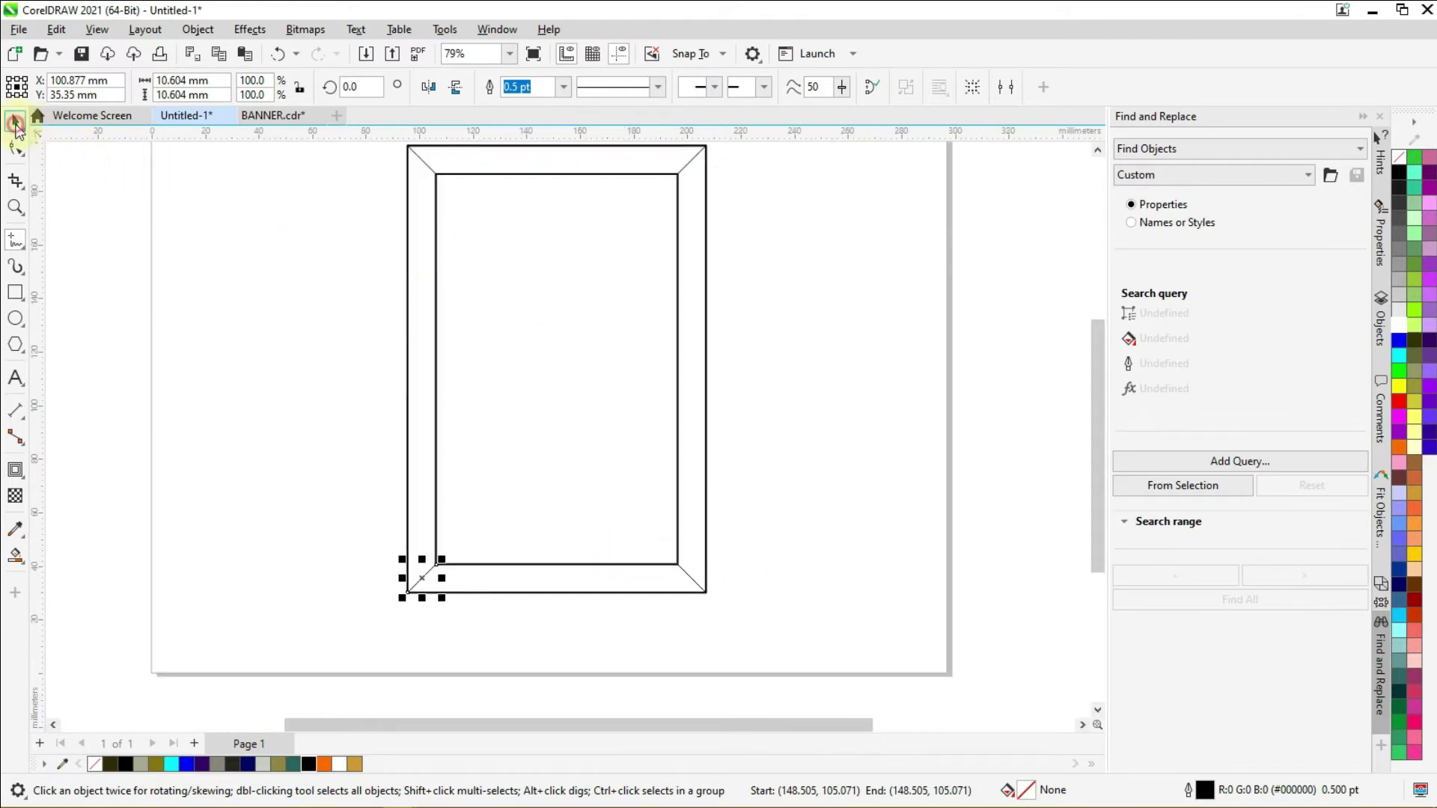
pyautogui.click(329, 359)
pyautogui.scroll(1, 452, 195)
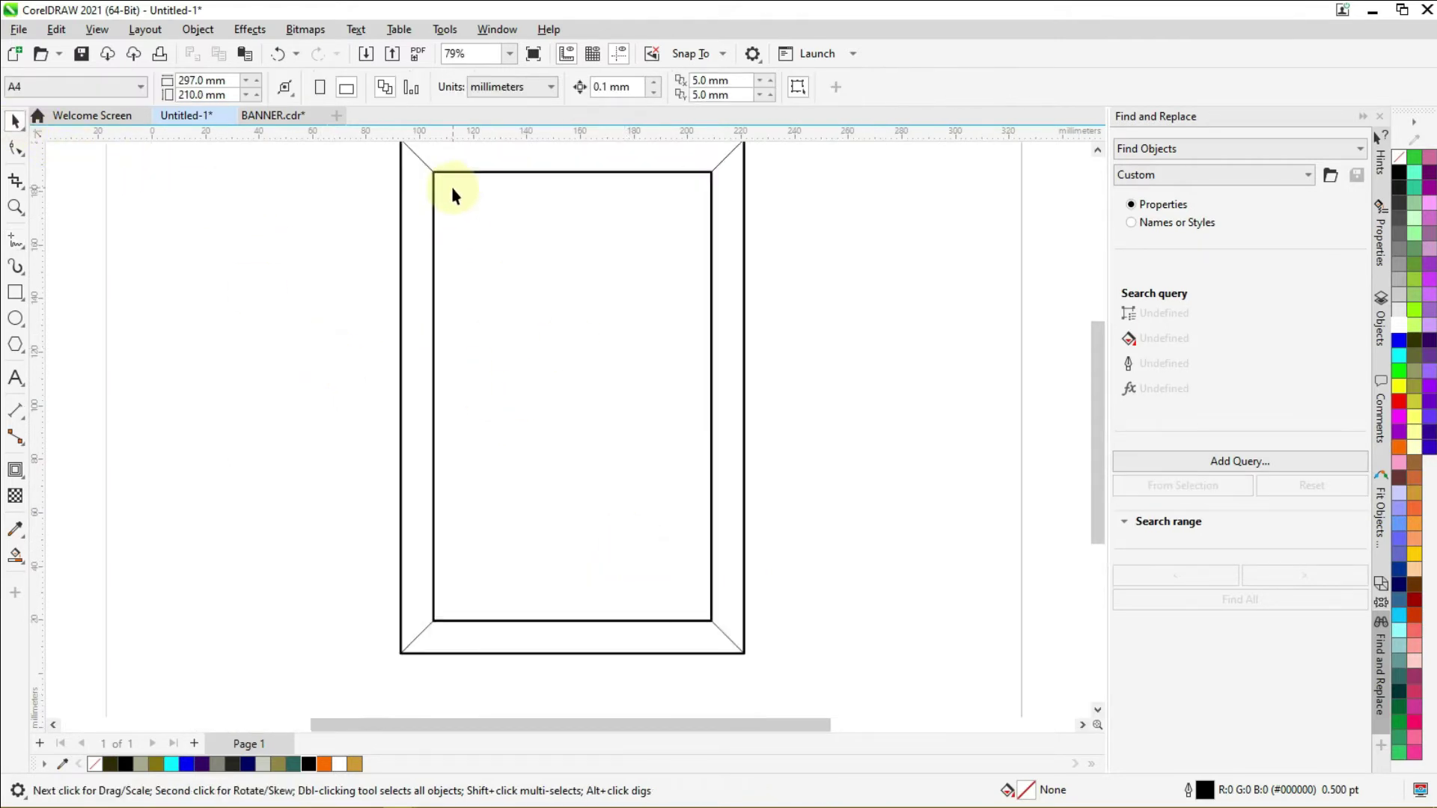
pyautogui.scroll(-2, 481, 324)
pyautogui.scroll(1, 452, 238)
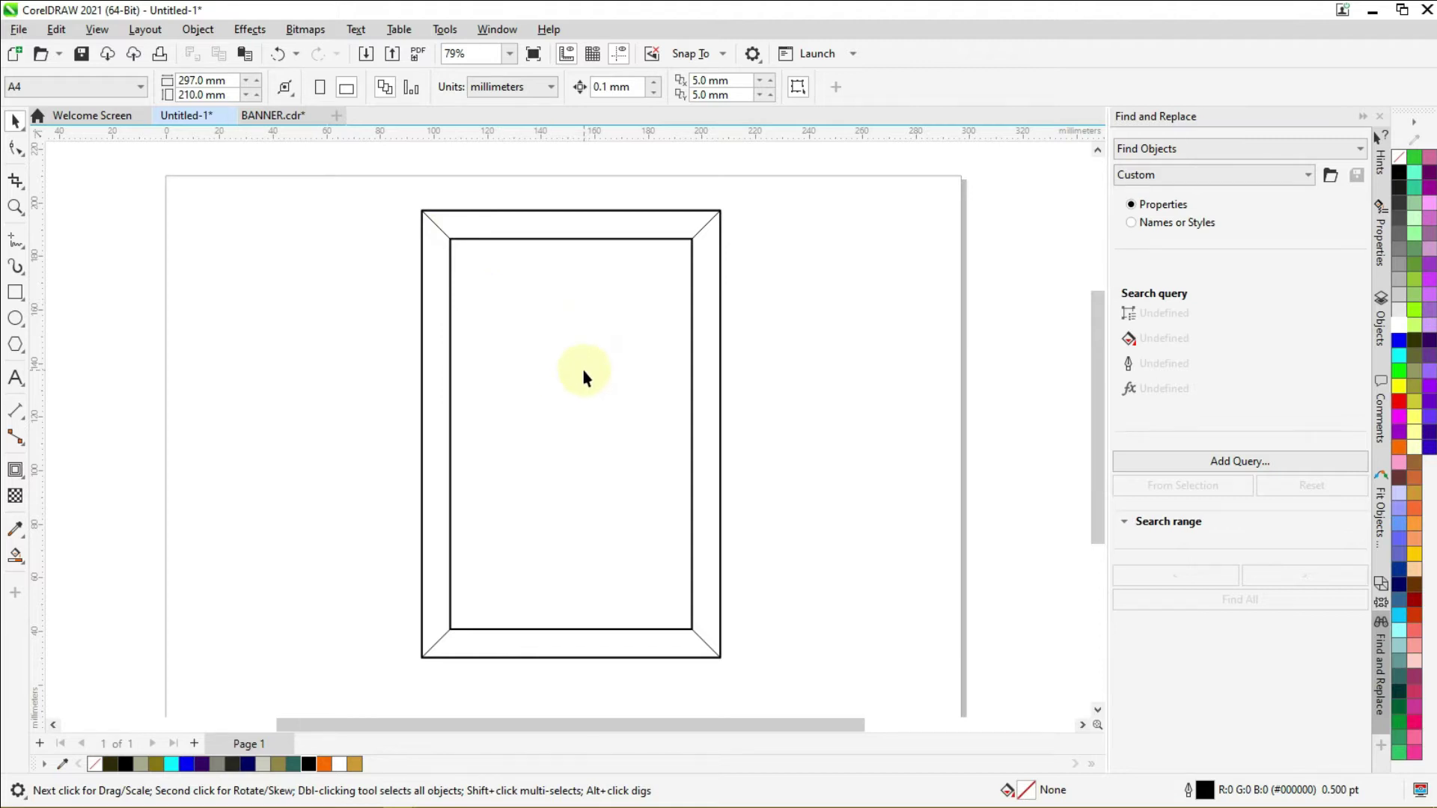
# Step: With the Shape tool, select the inner end nodes of the top-left and top-right diagonals
pyautogui.click(15, 149)
pyautogui.scroll(7, 386, 213)
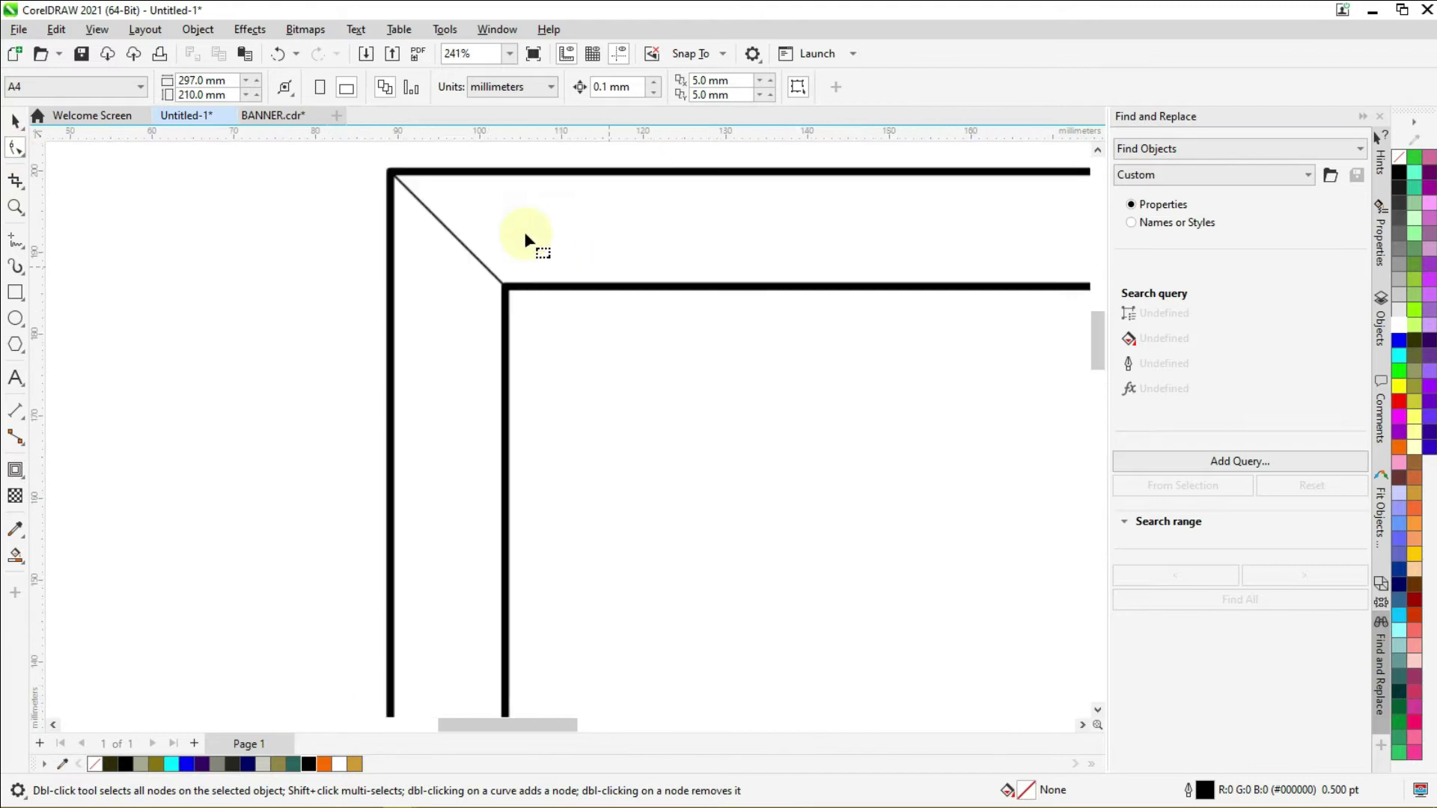
pyautogui.scroll(2, 404, 327)
pyautogui.scroll(1, 321, 192)
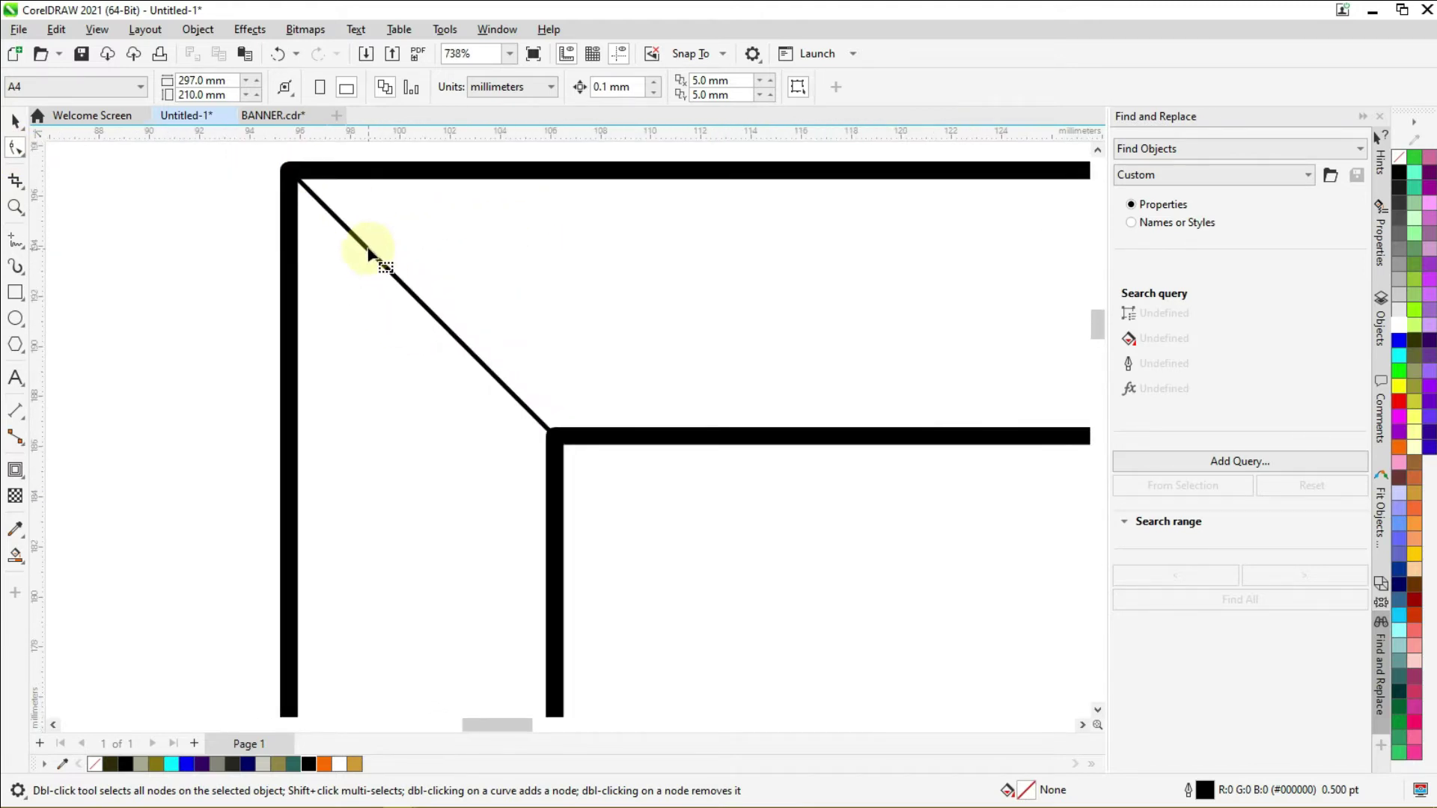
pyautogui.click(366, 249)
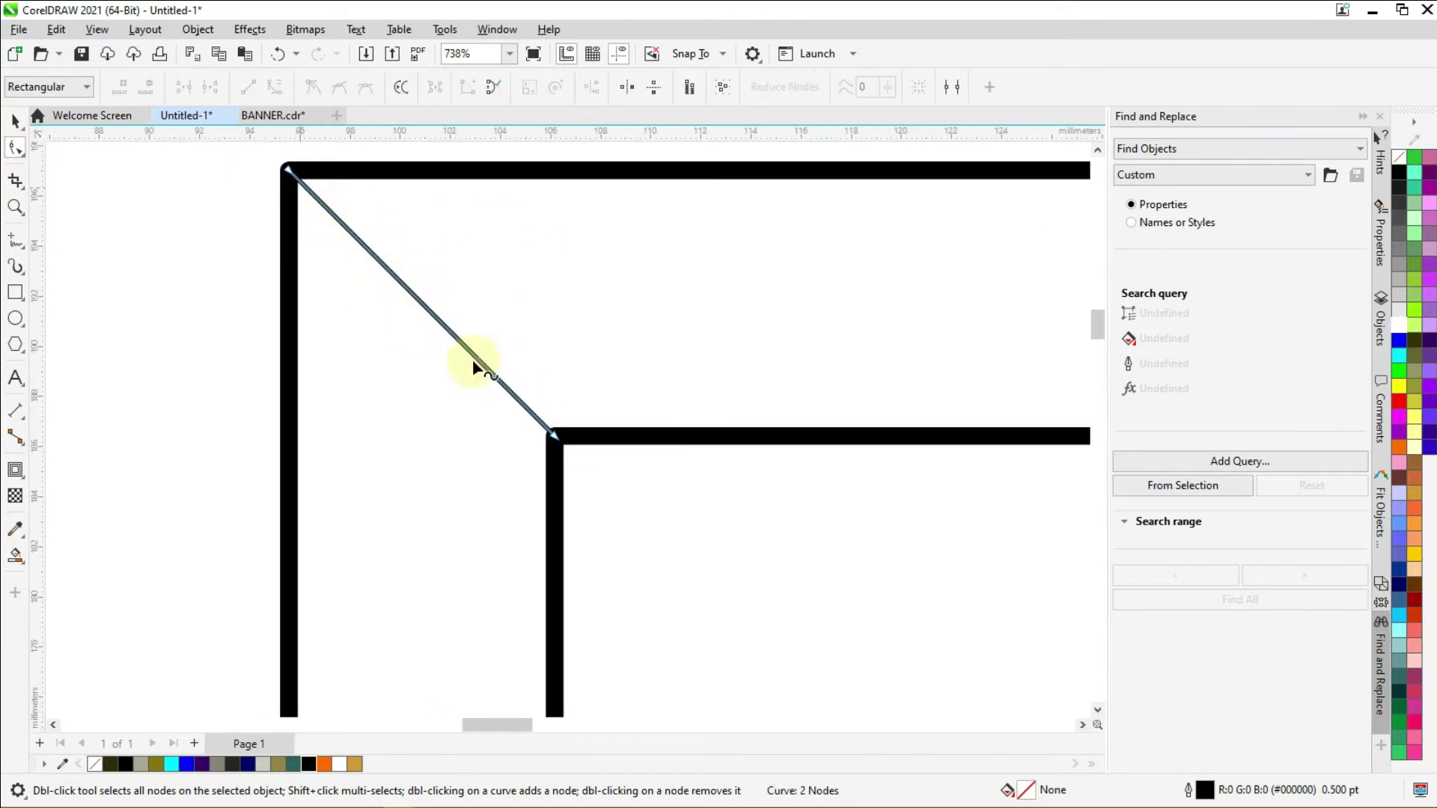
pyautogui.scroll(3, 553, 434)
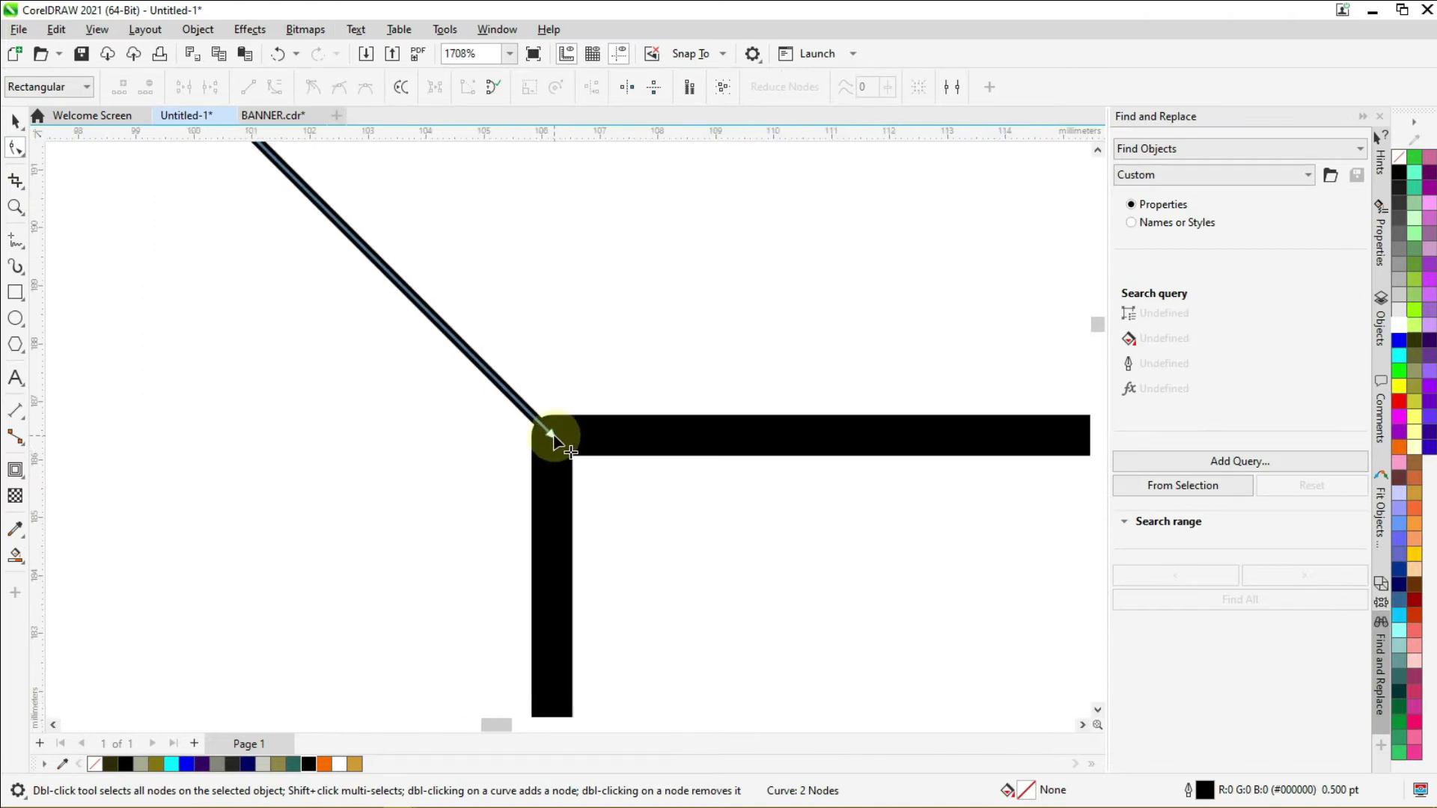
pyautogui.click(553, 437)
pyautogui.scroll(-3, 400, 385)
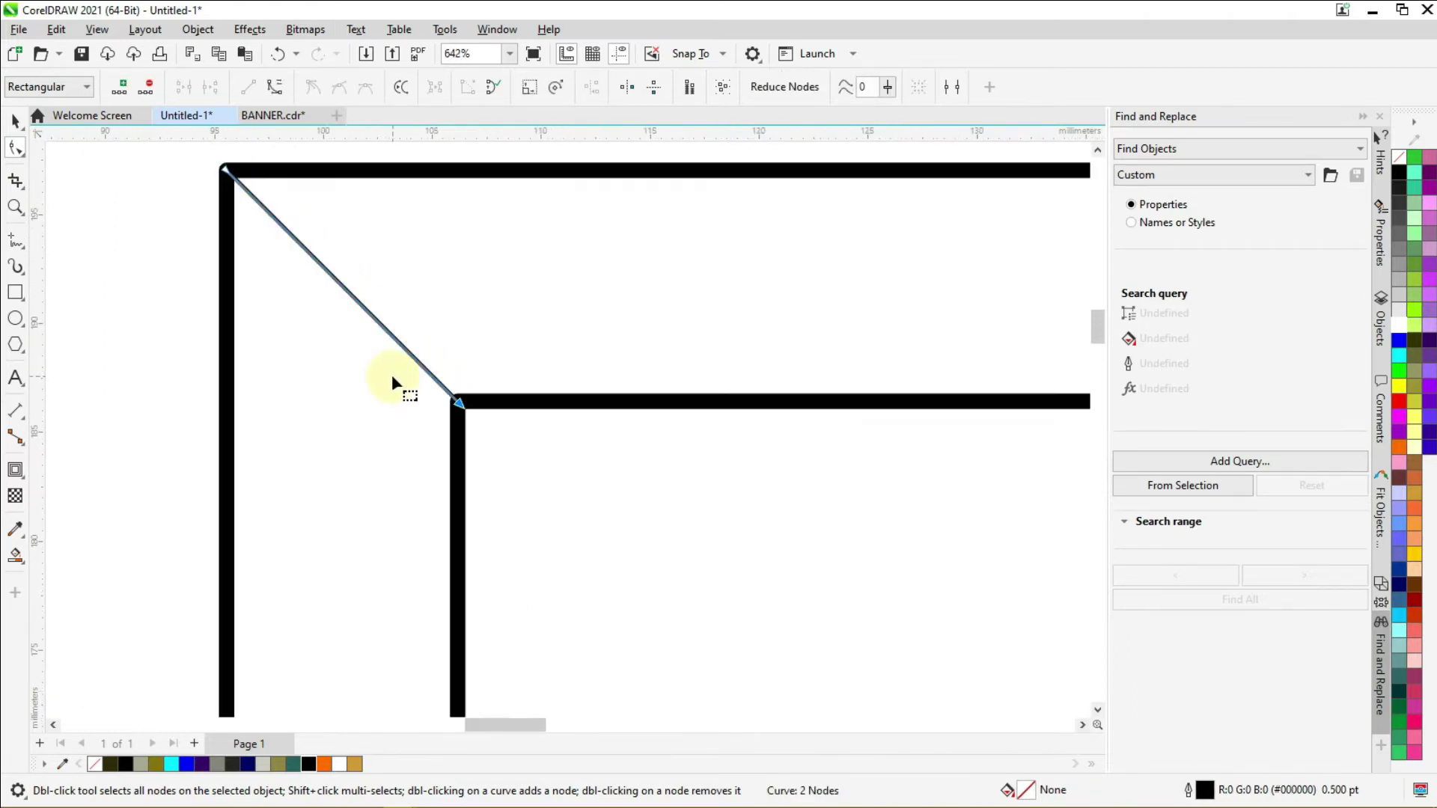
pyautogui.scroll(-2, 392, 374)
pyautogui.scroll(-2, 594, 339)
pyautogui.scroll(2, 912, 337)
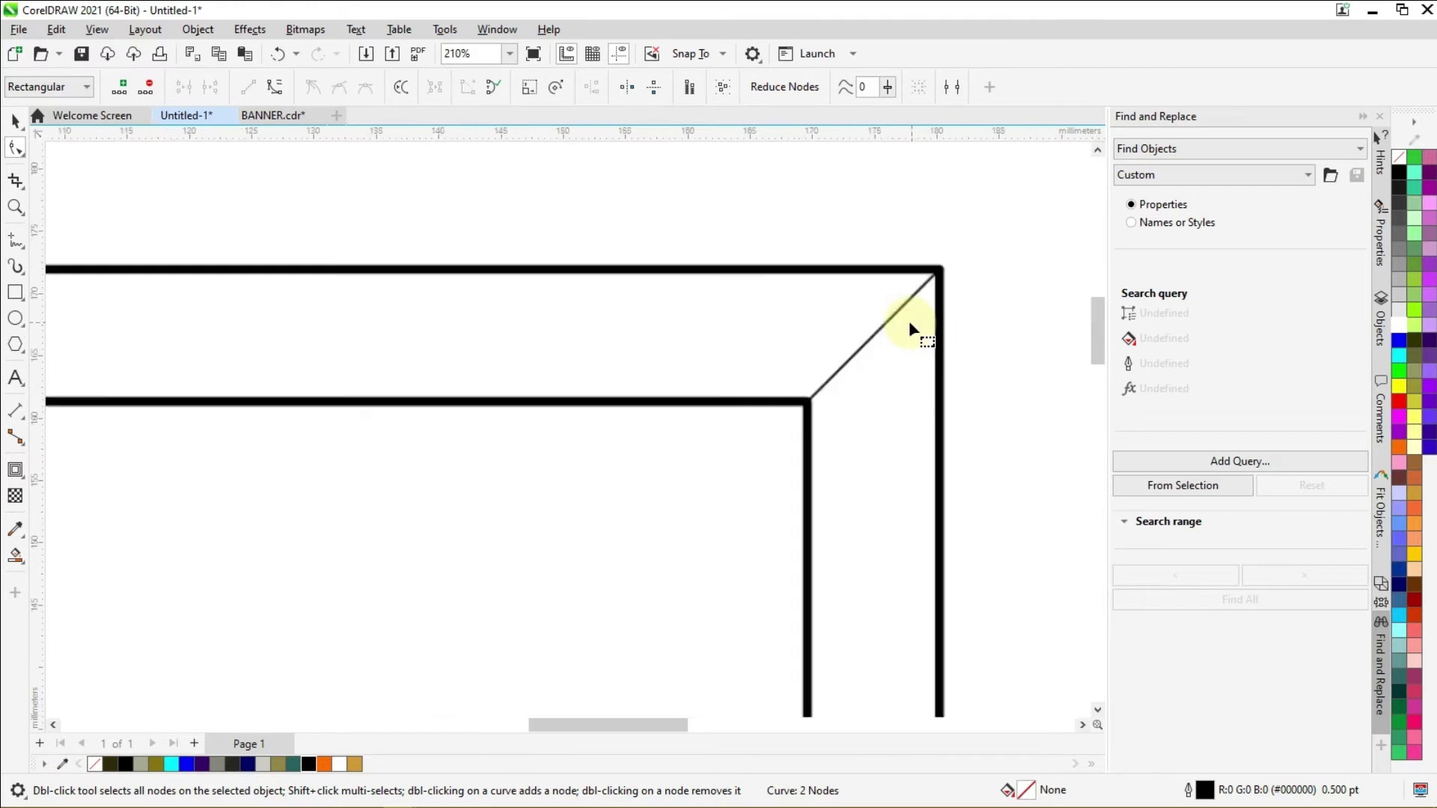
pyautogui.scroll(3, 908, 323)
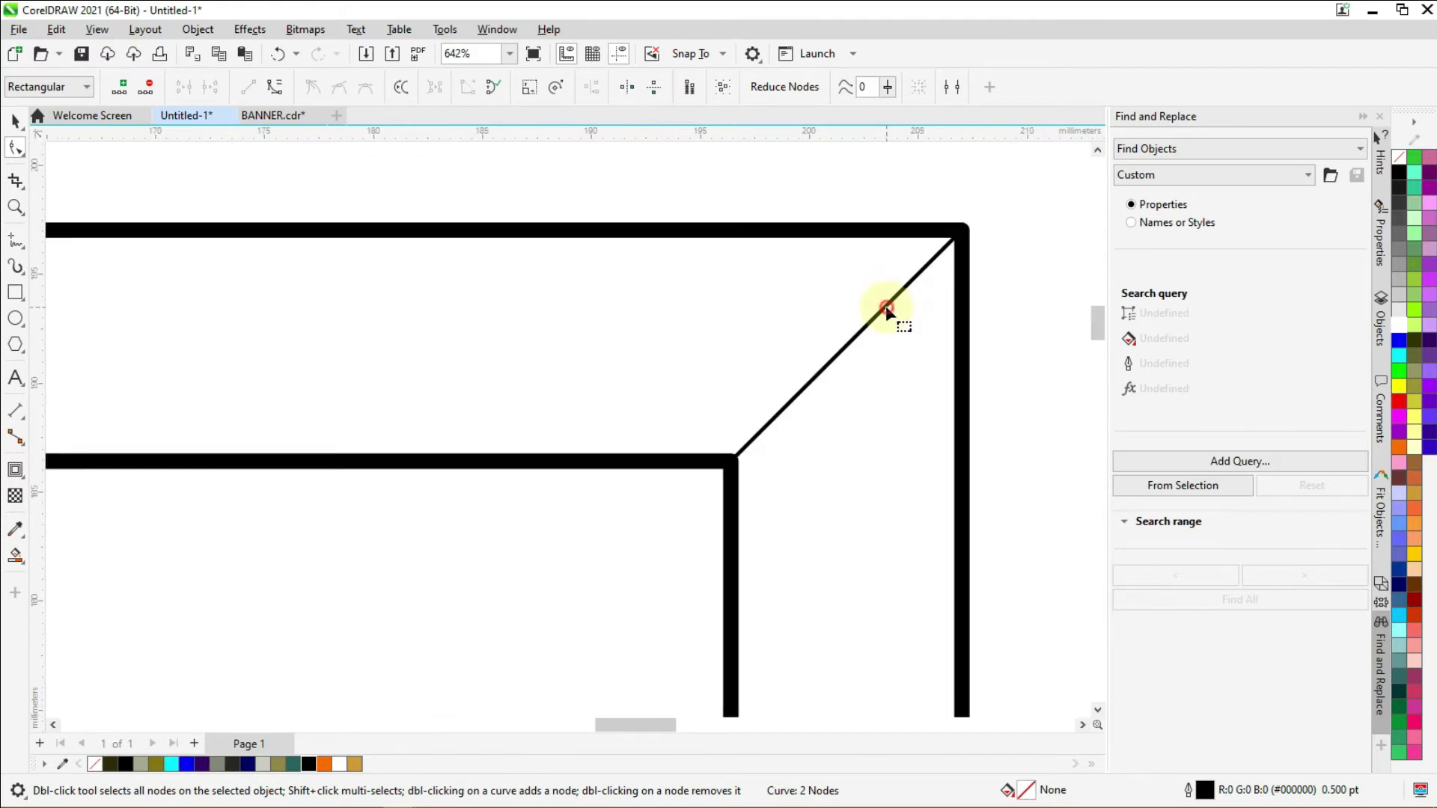
pyautogui.click(886, 308)
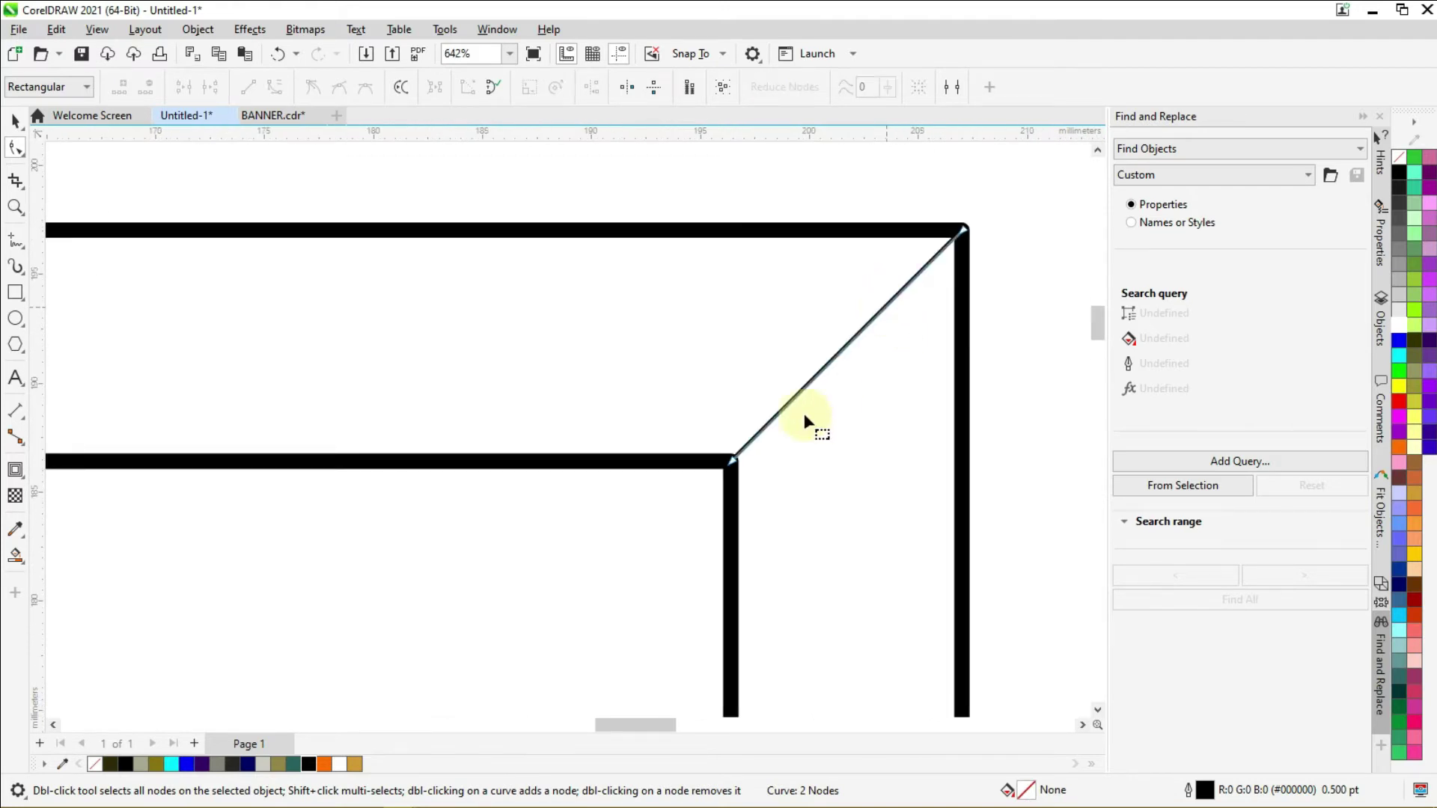
pyautogui.click(730, 462)
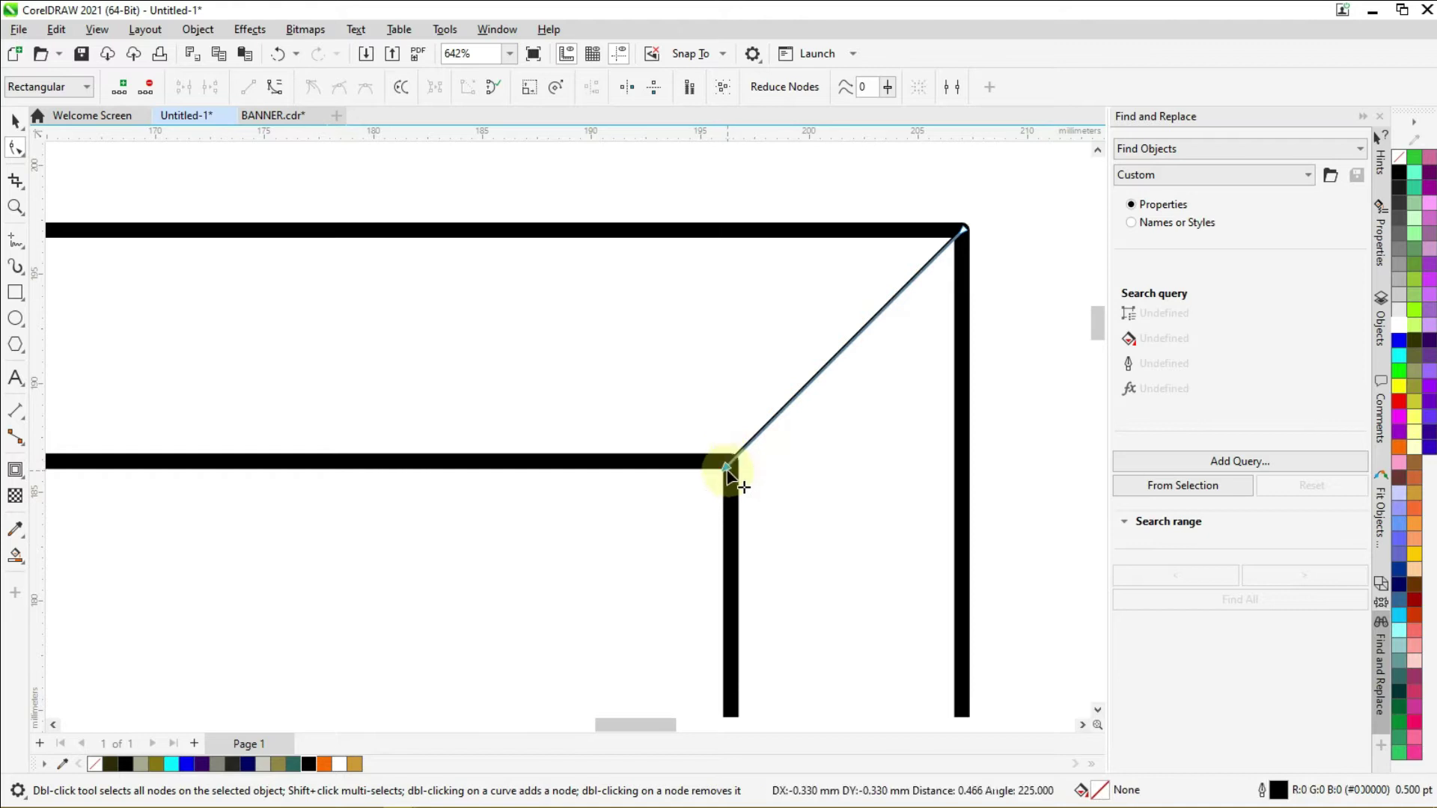
# Step: Drag the remaining diagonals' inner end nodes to snap exactly onto the inner corners
pyautogui.scroll(-2, 571, 340)
pyautogui.scroll(-5, 571, 339)
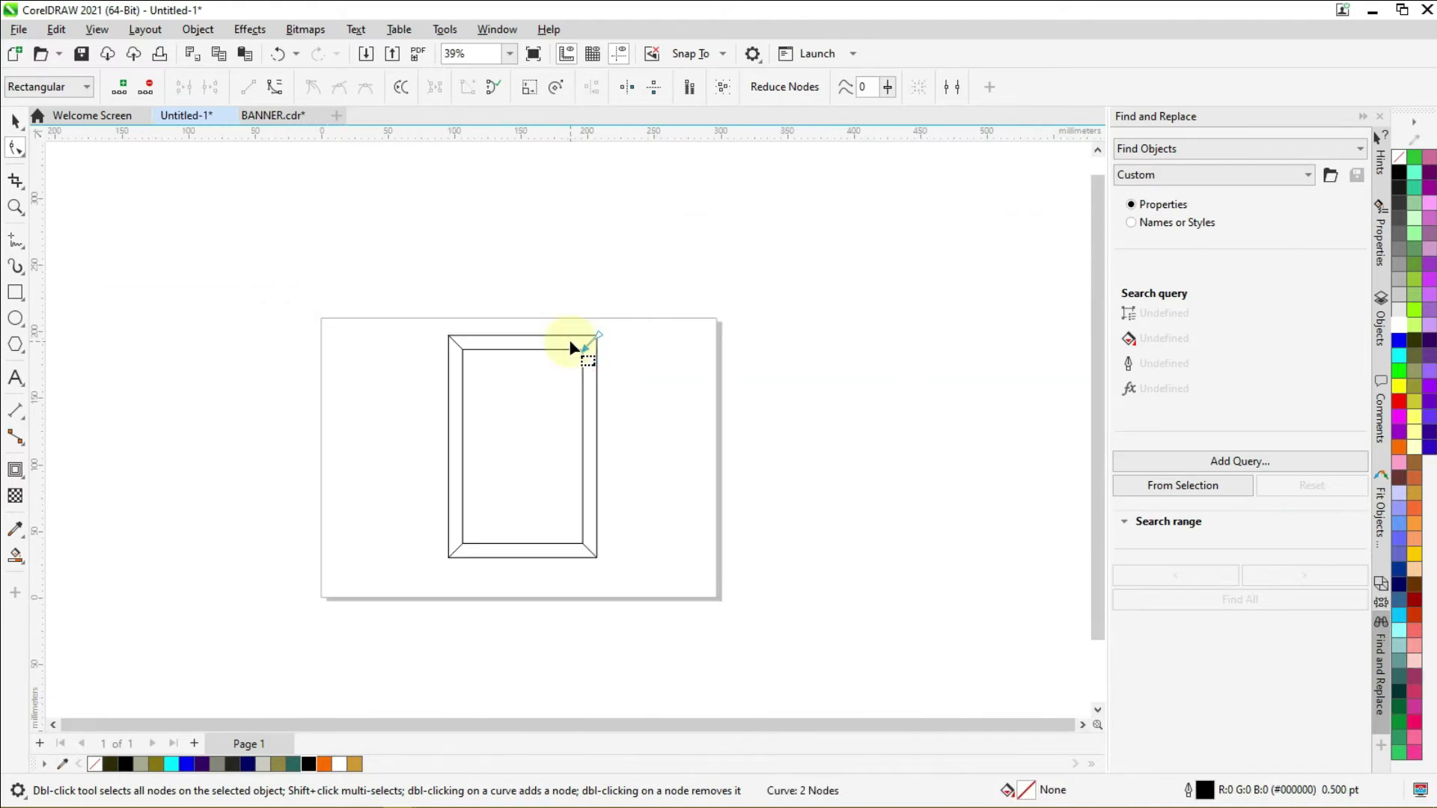
pyautogui.scroll(2, 580, 490)
pyautogui.scroll(8, 580, 491)
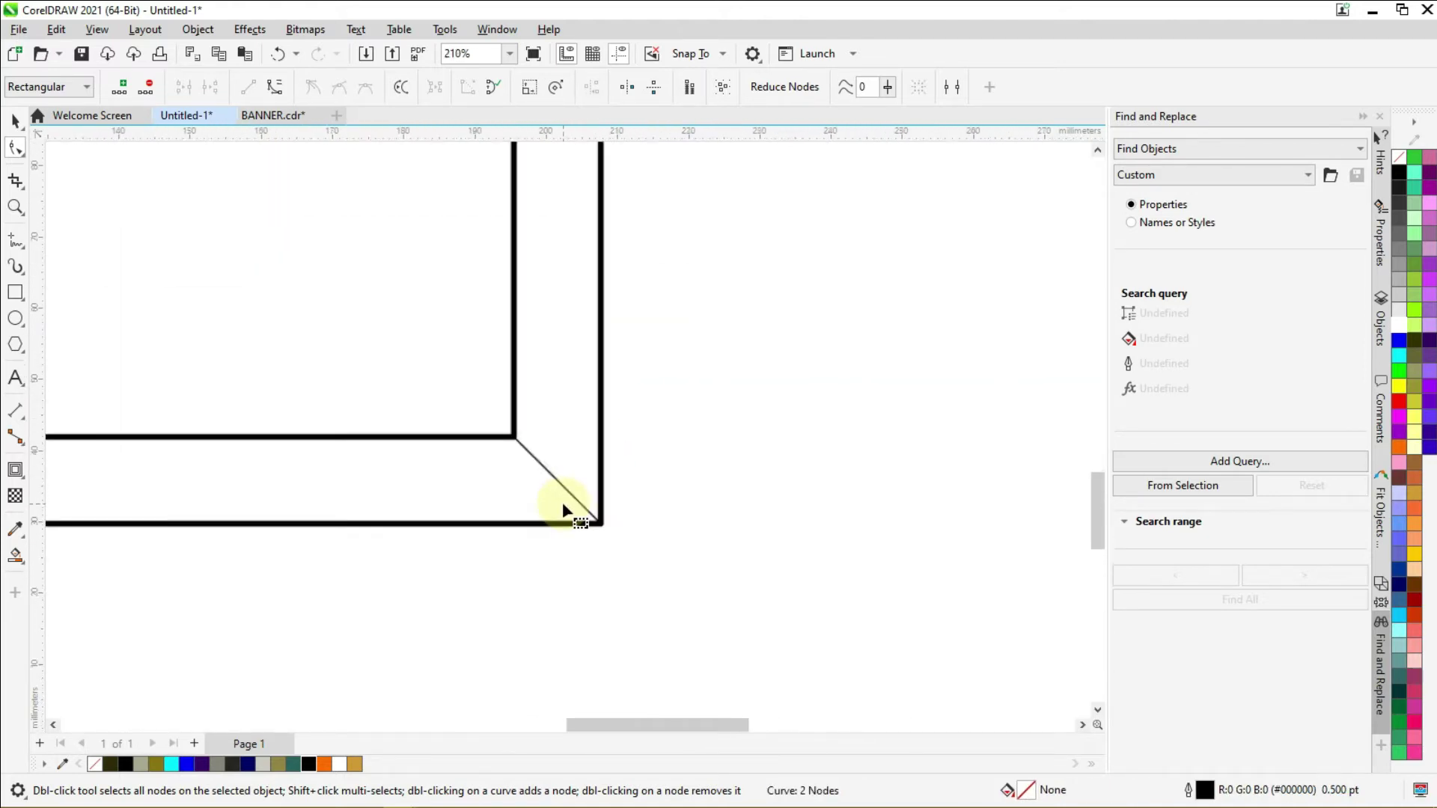
pyautogui.click(538, 445)
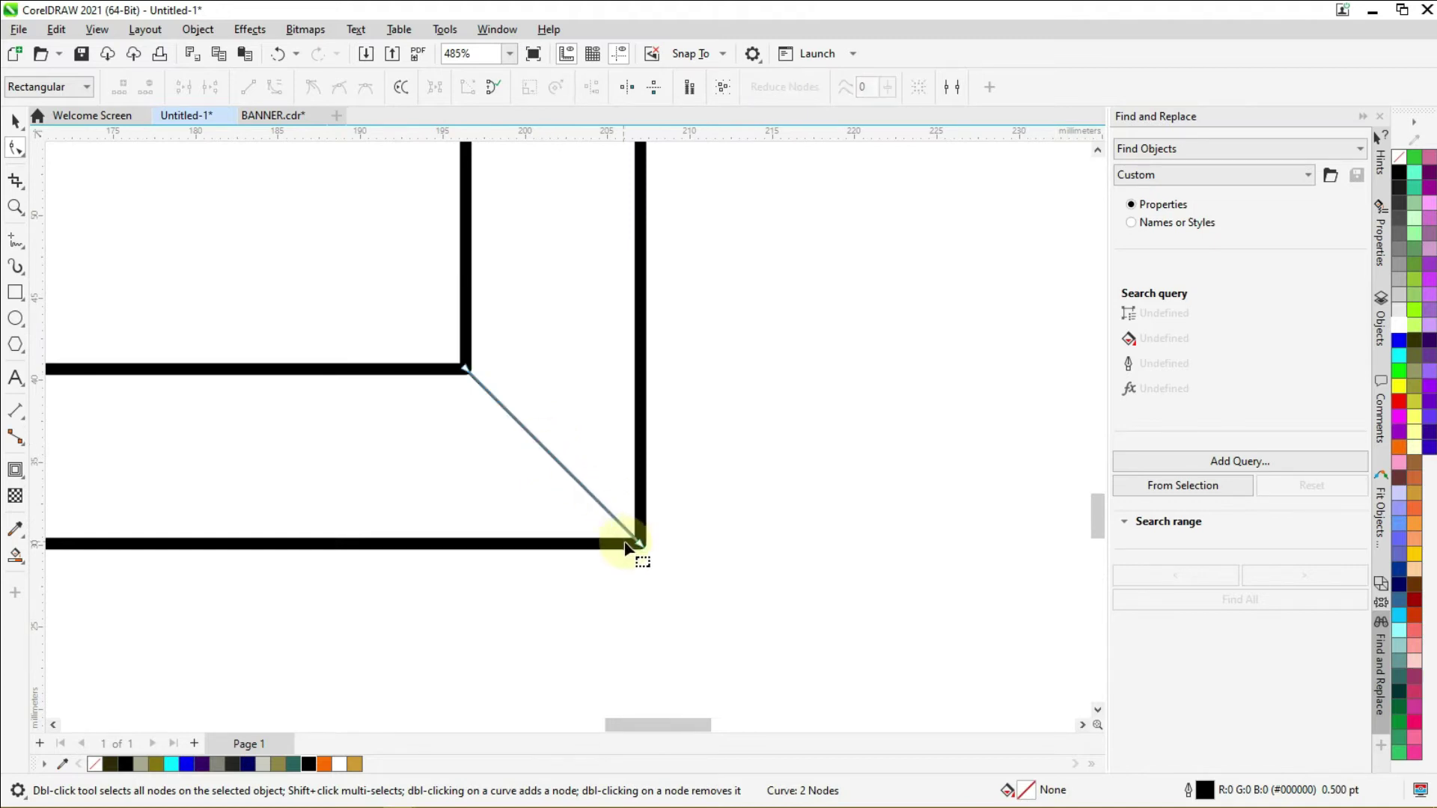
pyautogui.scroll(2, 642, 544)
pyautogui.scroll(1, 384, 280)
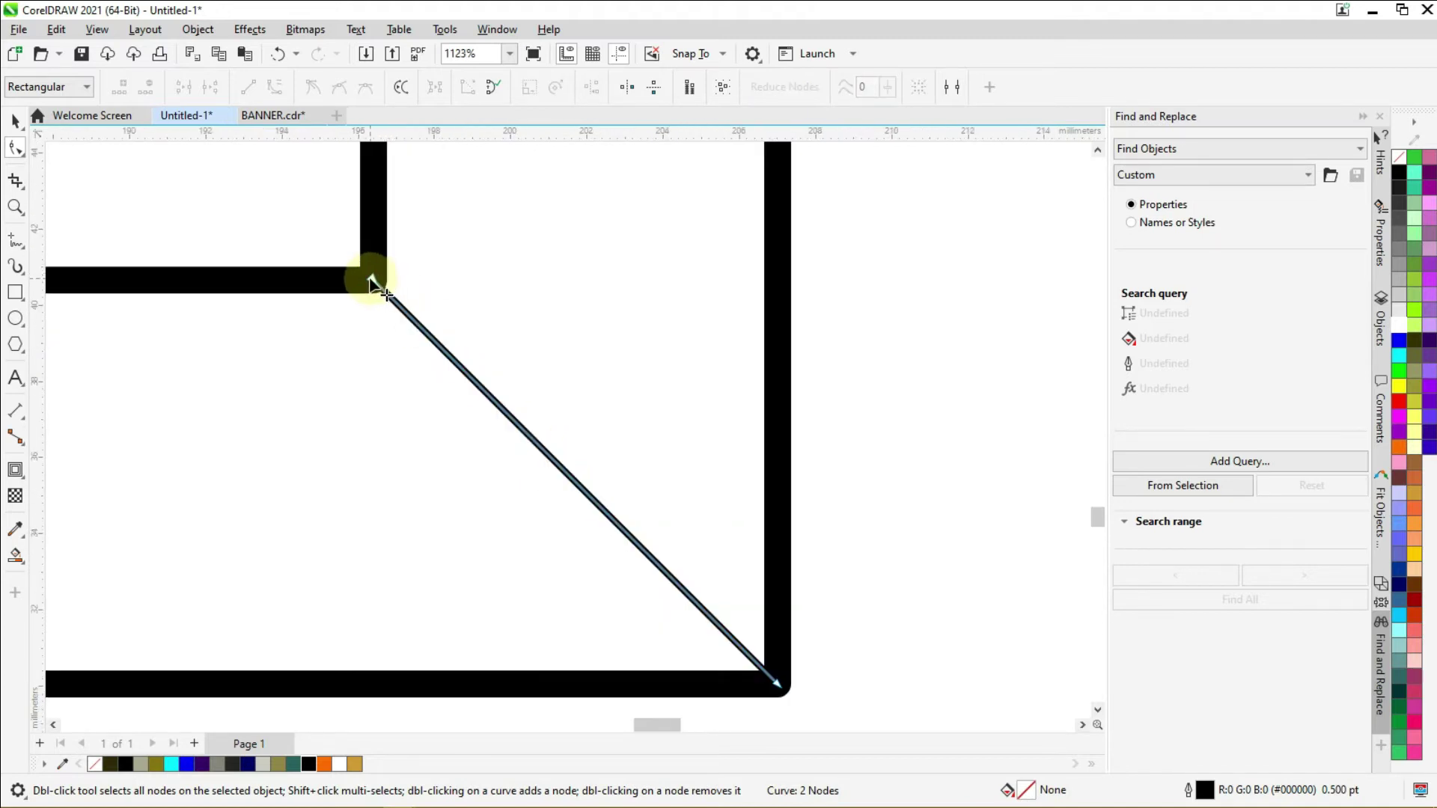
pyautogui.moveTo(377, 283); pyautogui.dragTo(366, 274)
pyautogui.scroll(-3, 434, 279)
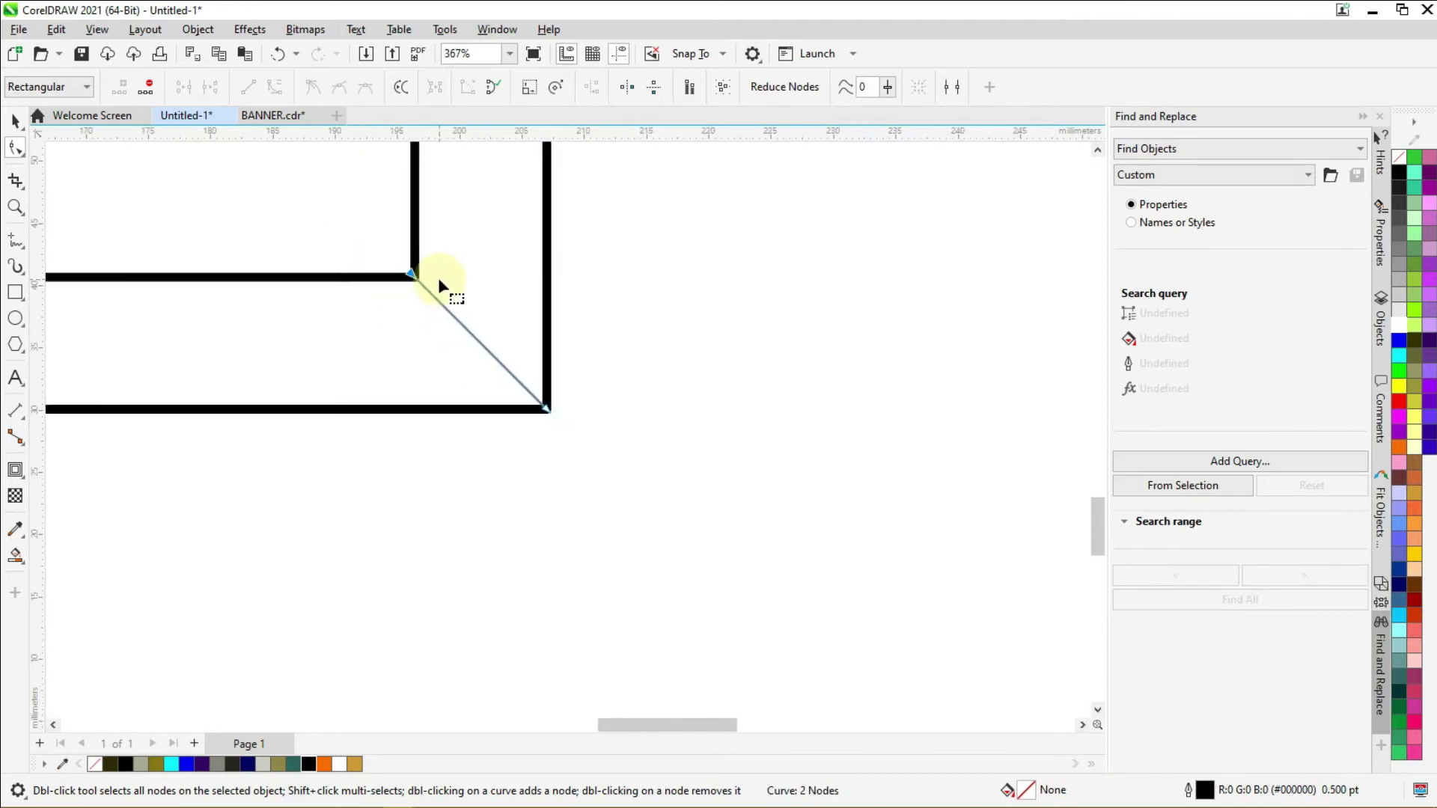
pyautogui.scroll(-3, 449, 288)
pyautogui.scroll(4, 187, 273)
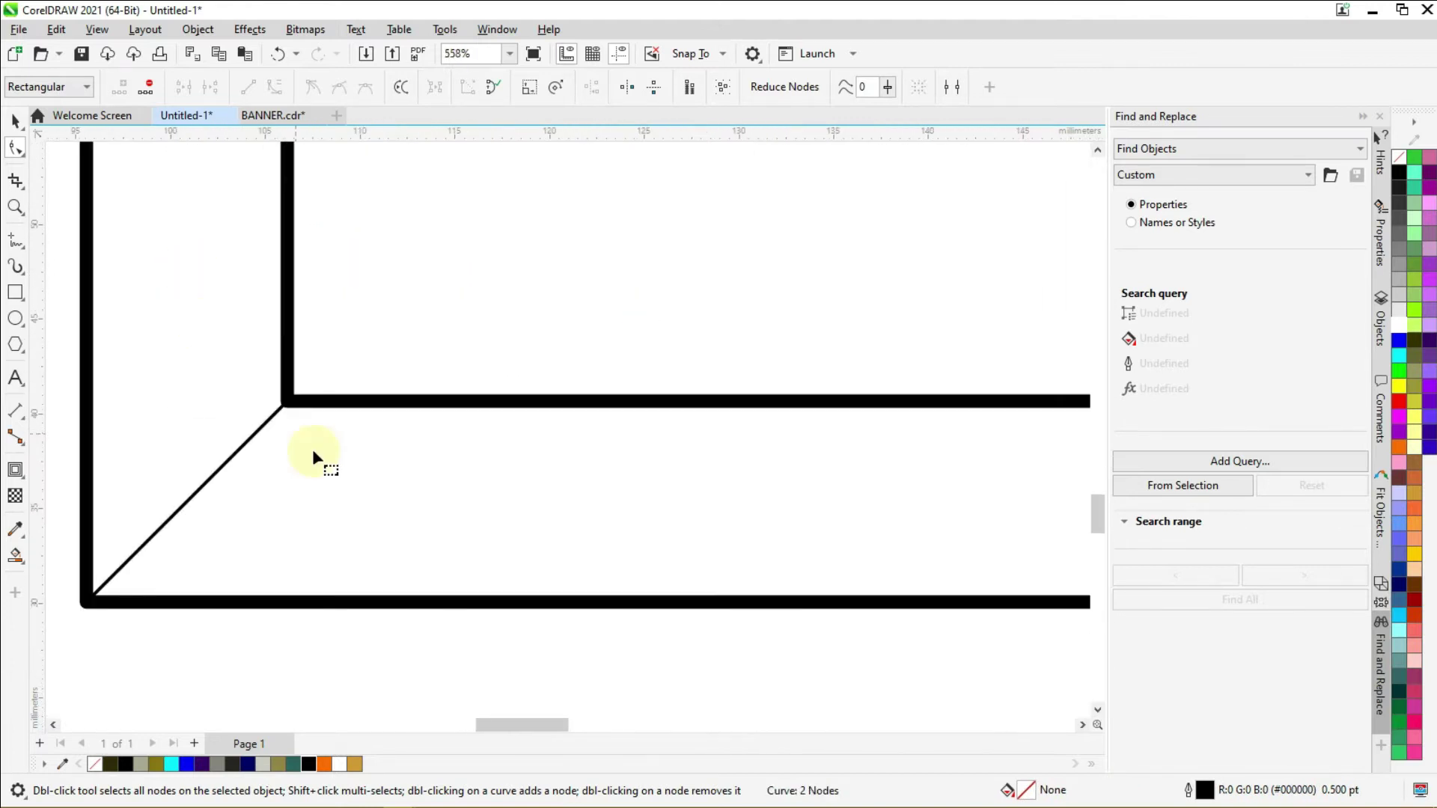
pyautogui.scroll(-3, 300, 419)
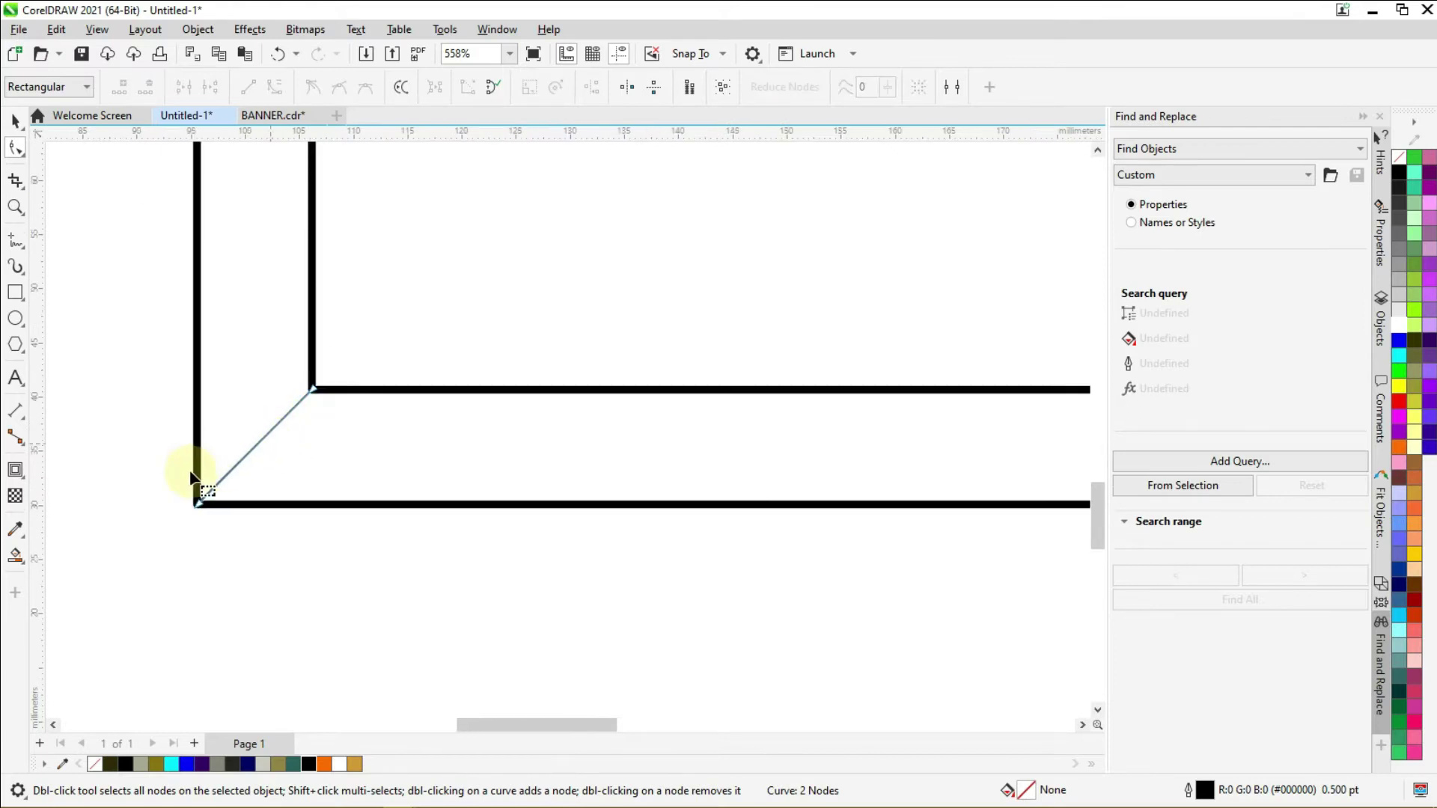
pyautogui.scroll(7, 192, 479)
pyautogui.scroll(-3, 180, 464)
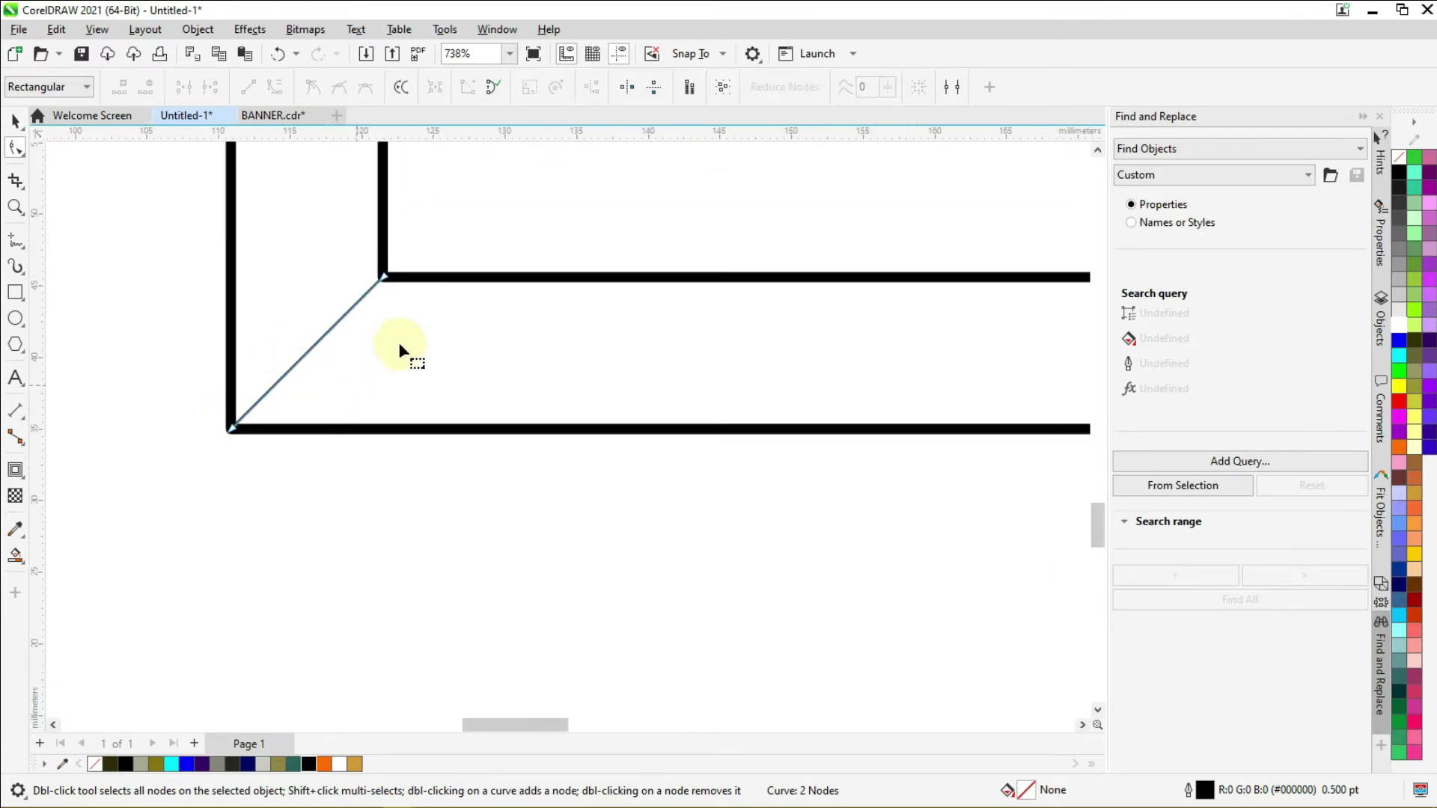
pyautogui.scroll(6, 388, 262)
pyautogui.scroll(6, 389, 262)
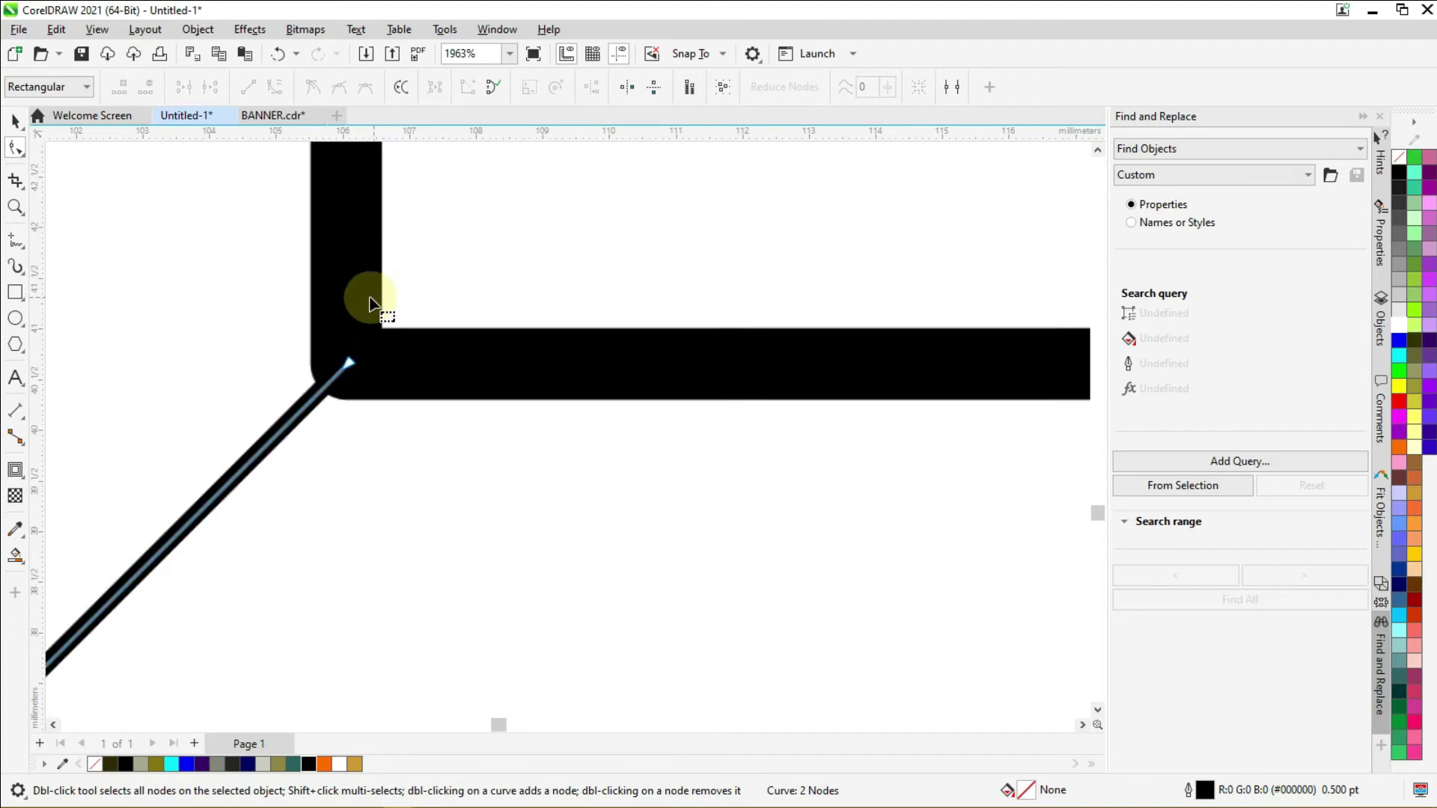
pyautogui.click(345, 372)
pyautogui.moveTo(345, 372); pyautogui.dragTo(350, 367)
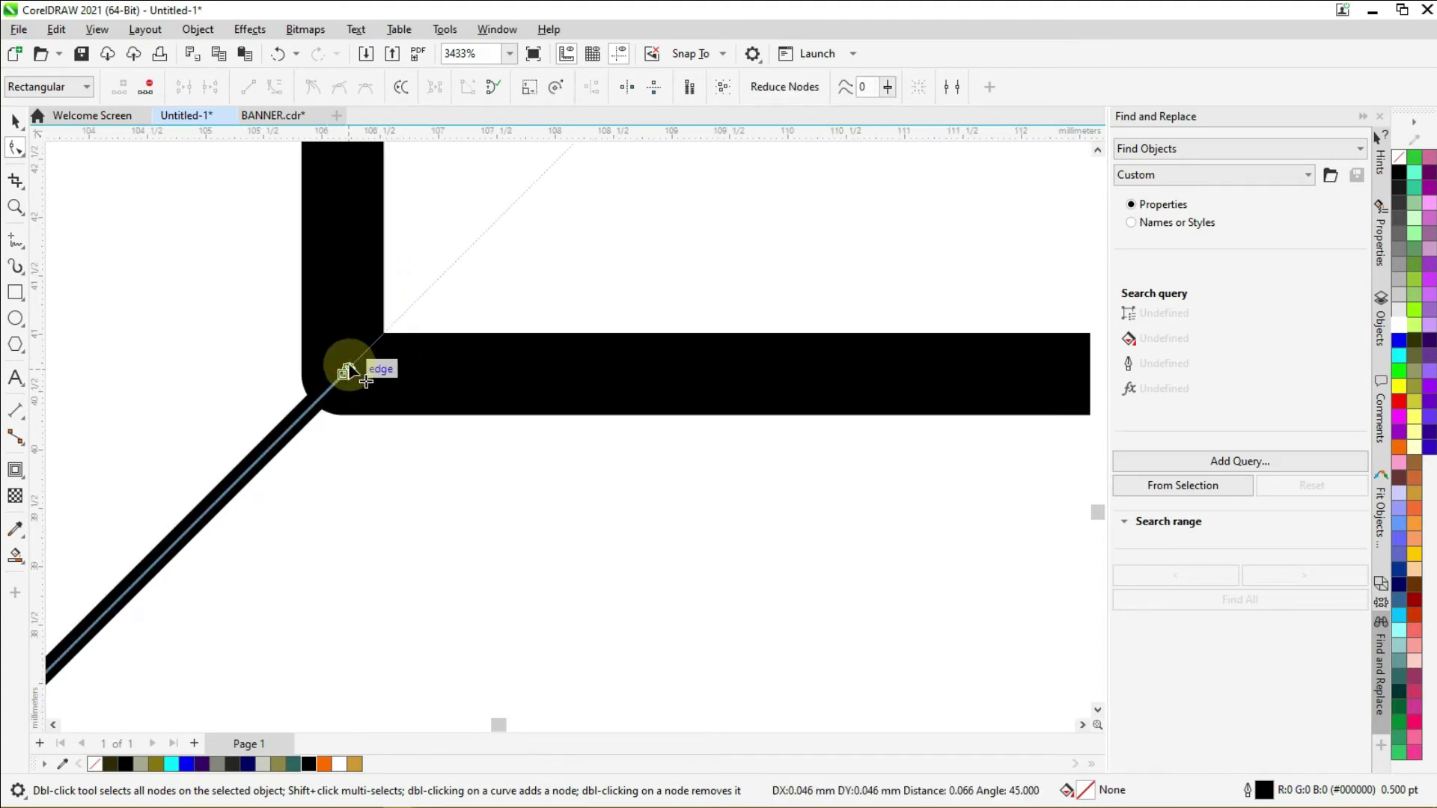
pyautogui.scroll(-5, 352, 368)
pyautogui.scroll(-12, 385, 350)
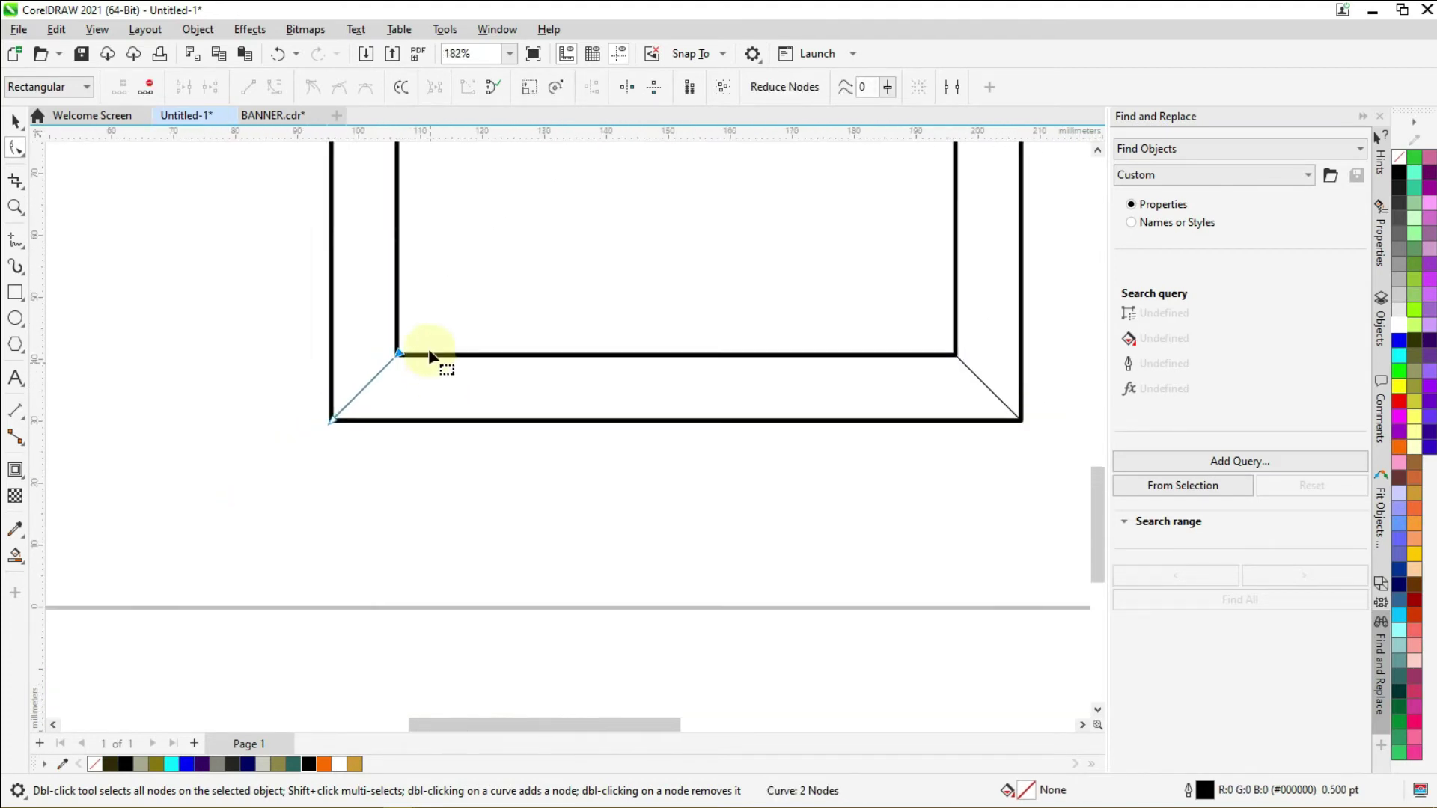
pyautogui.scroll(-4, 430, 355)
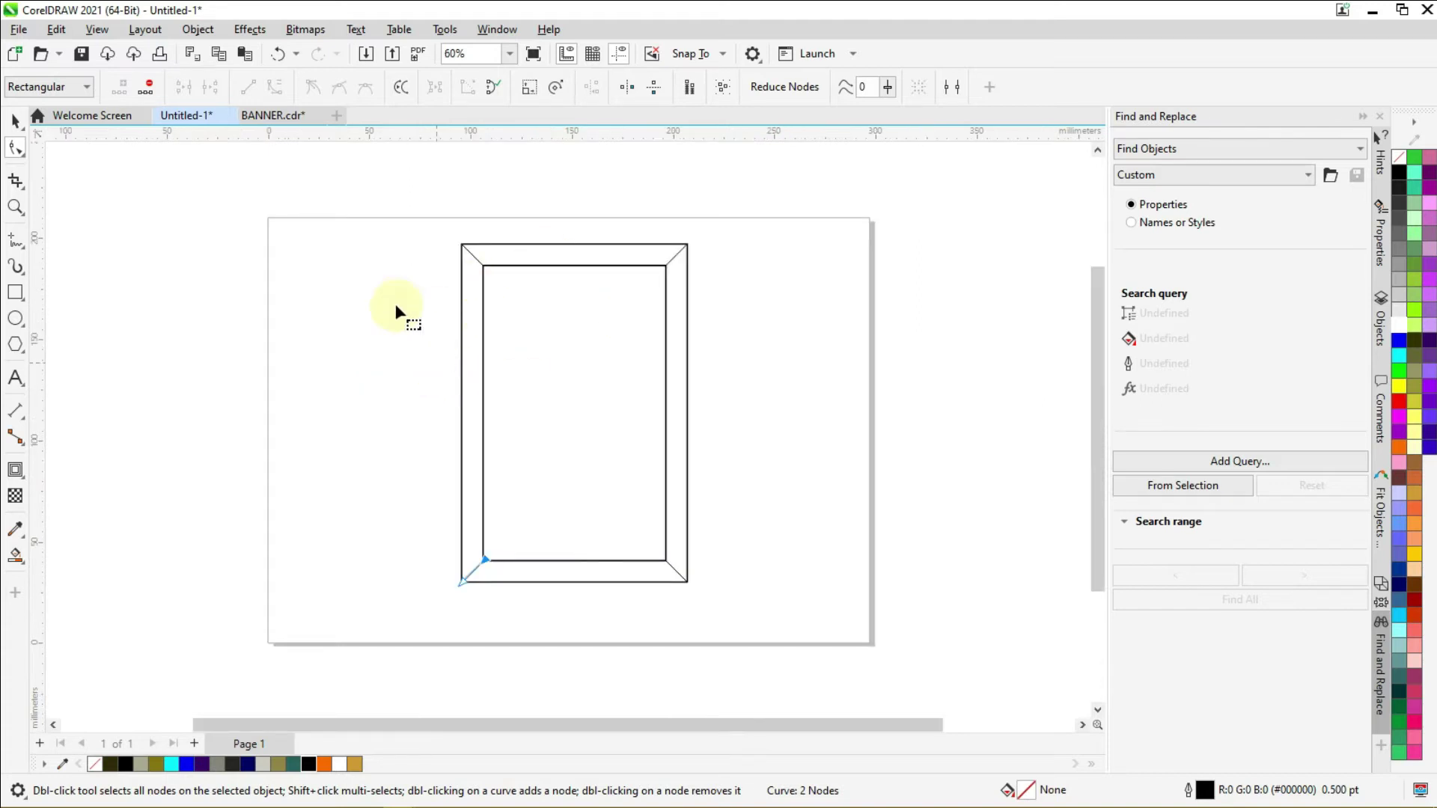
# Step: Smart Fill the left, top, right and bottom frame strips with dark teal (R44 G102 B96)
pyautogui.click(23, 560)
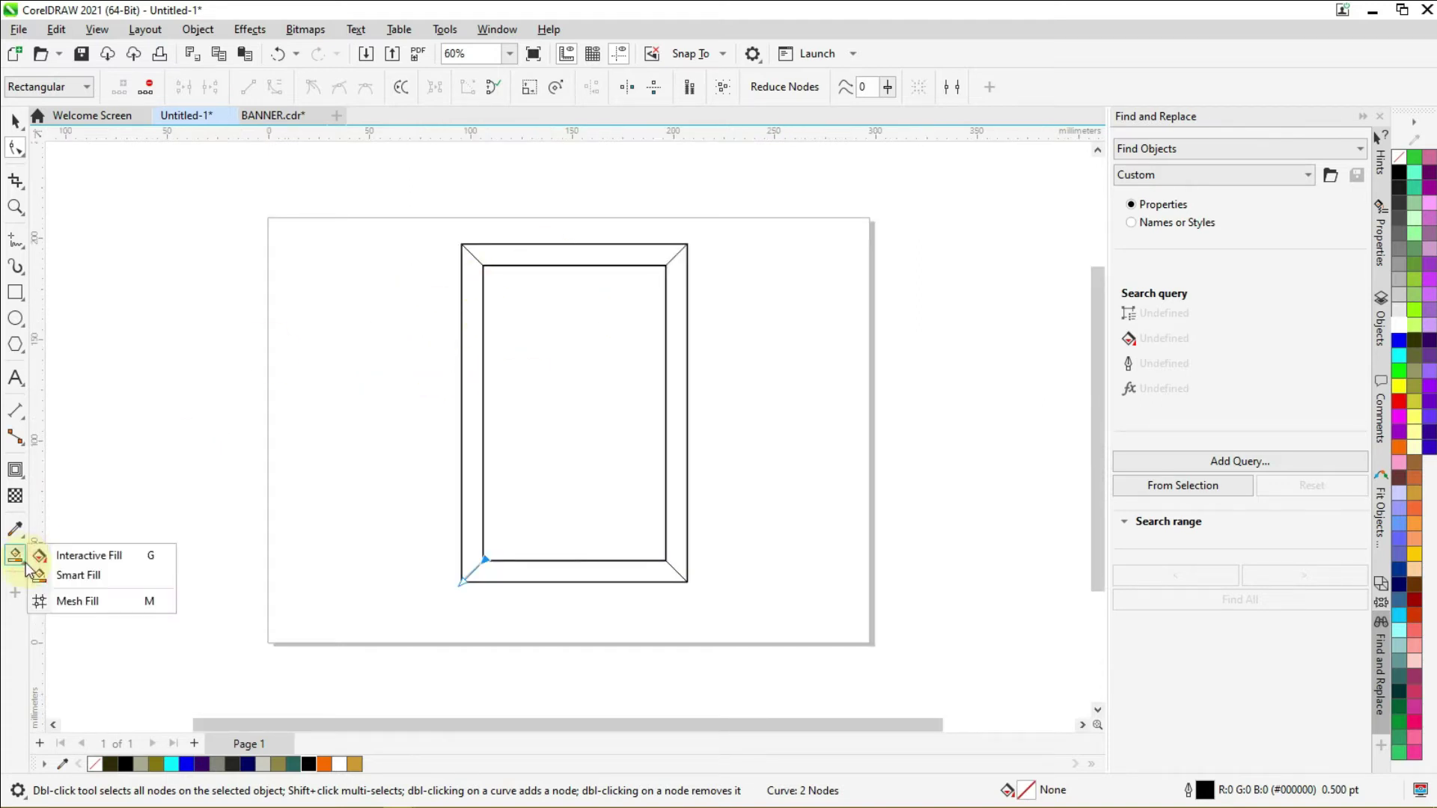
pyautogui.click(88, 577)
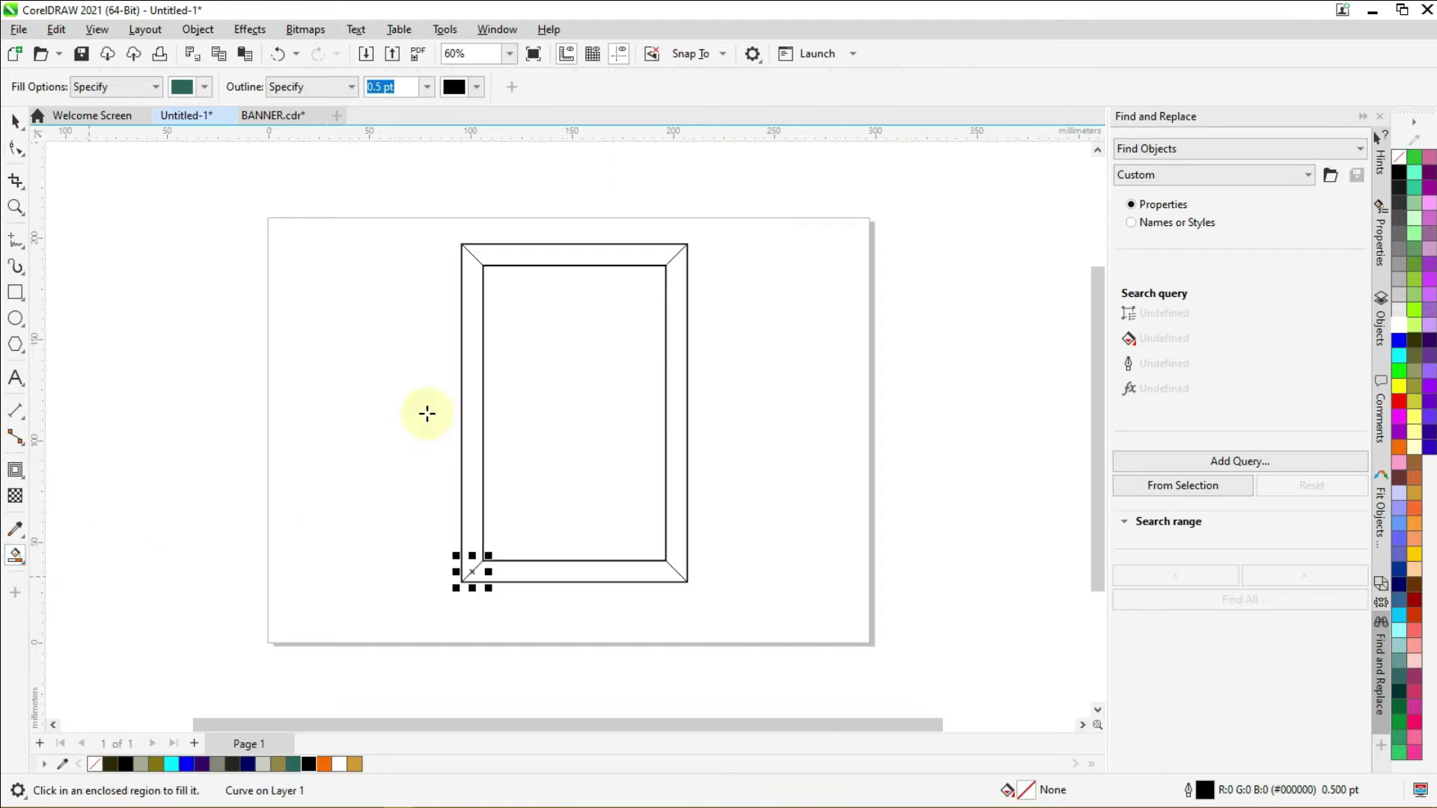
pyautogui.click(471, 353)
pyautogui.click(538, 260)
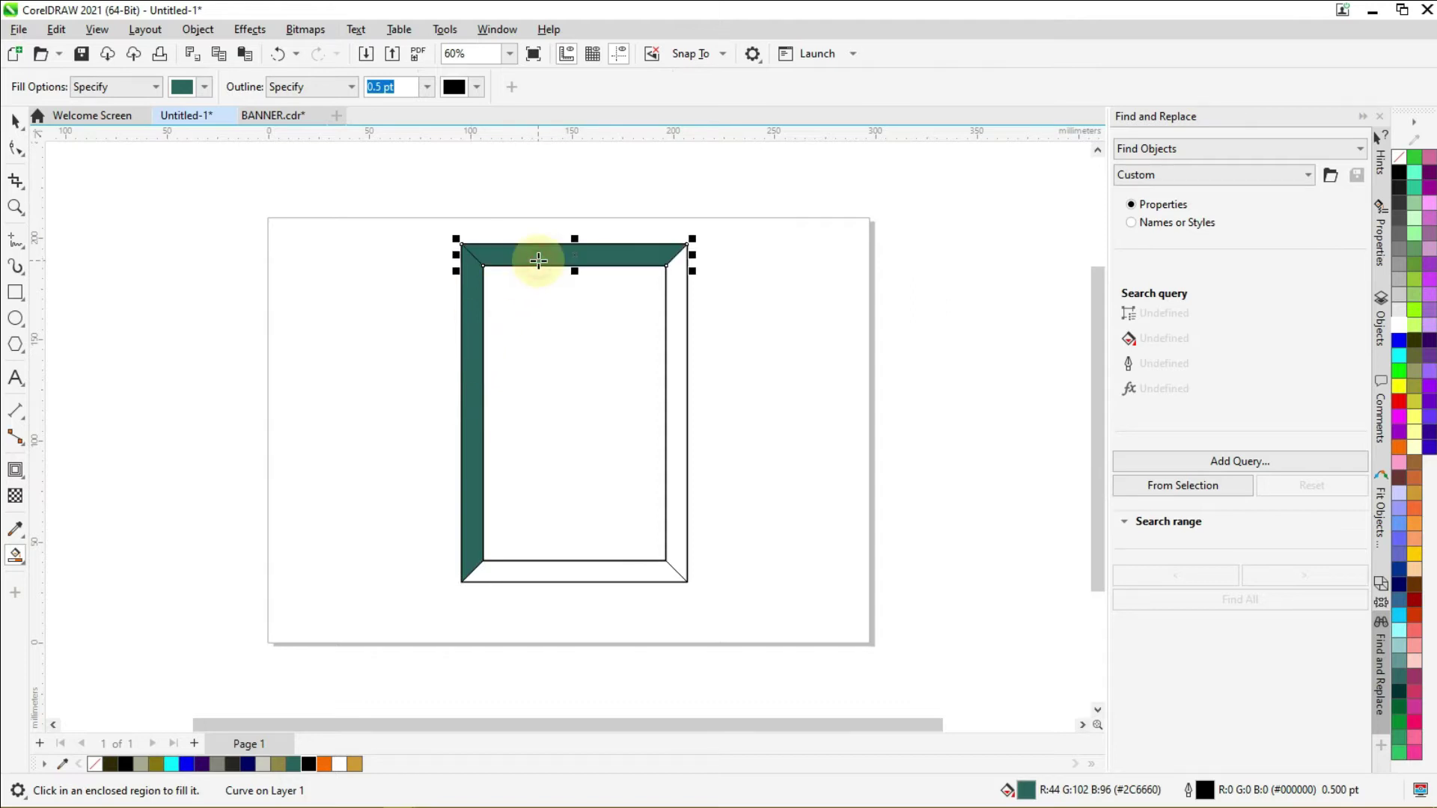
pyautogui.click(674, 324)
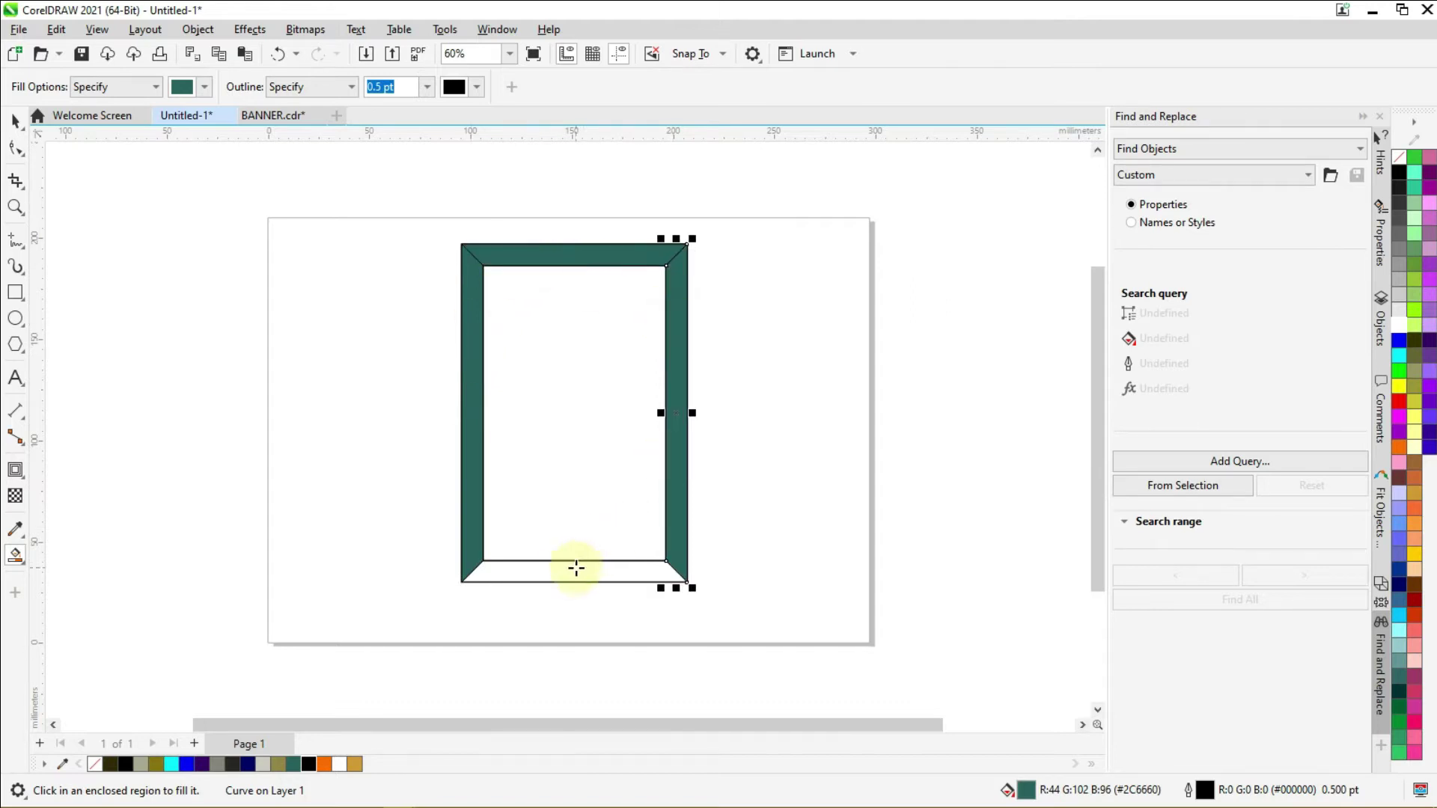
pyautogui.click(568, 572)
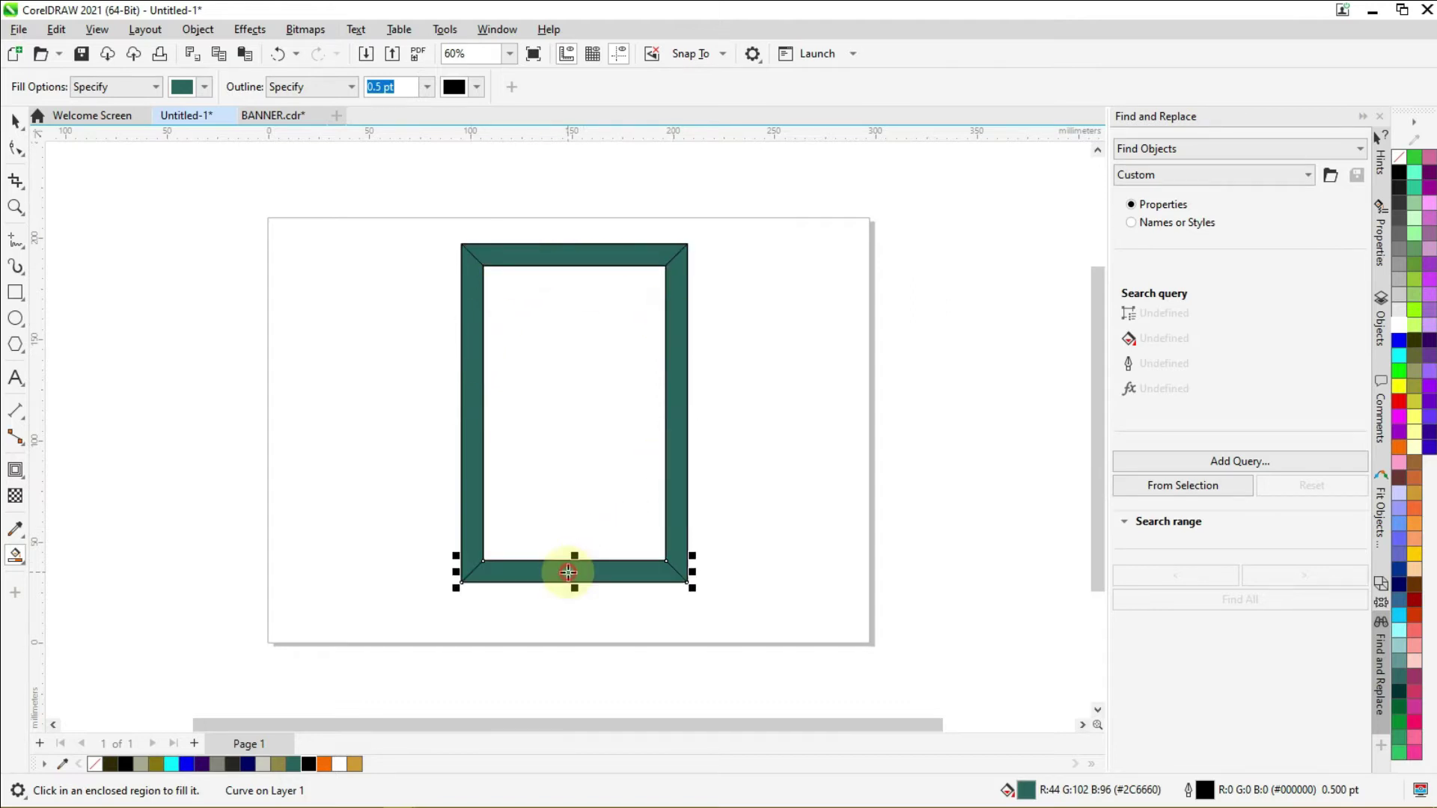
# Step: Select the teal frame strips and park them to the right of the page
pyautogui.click(15, 122)
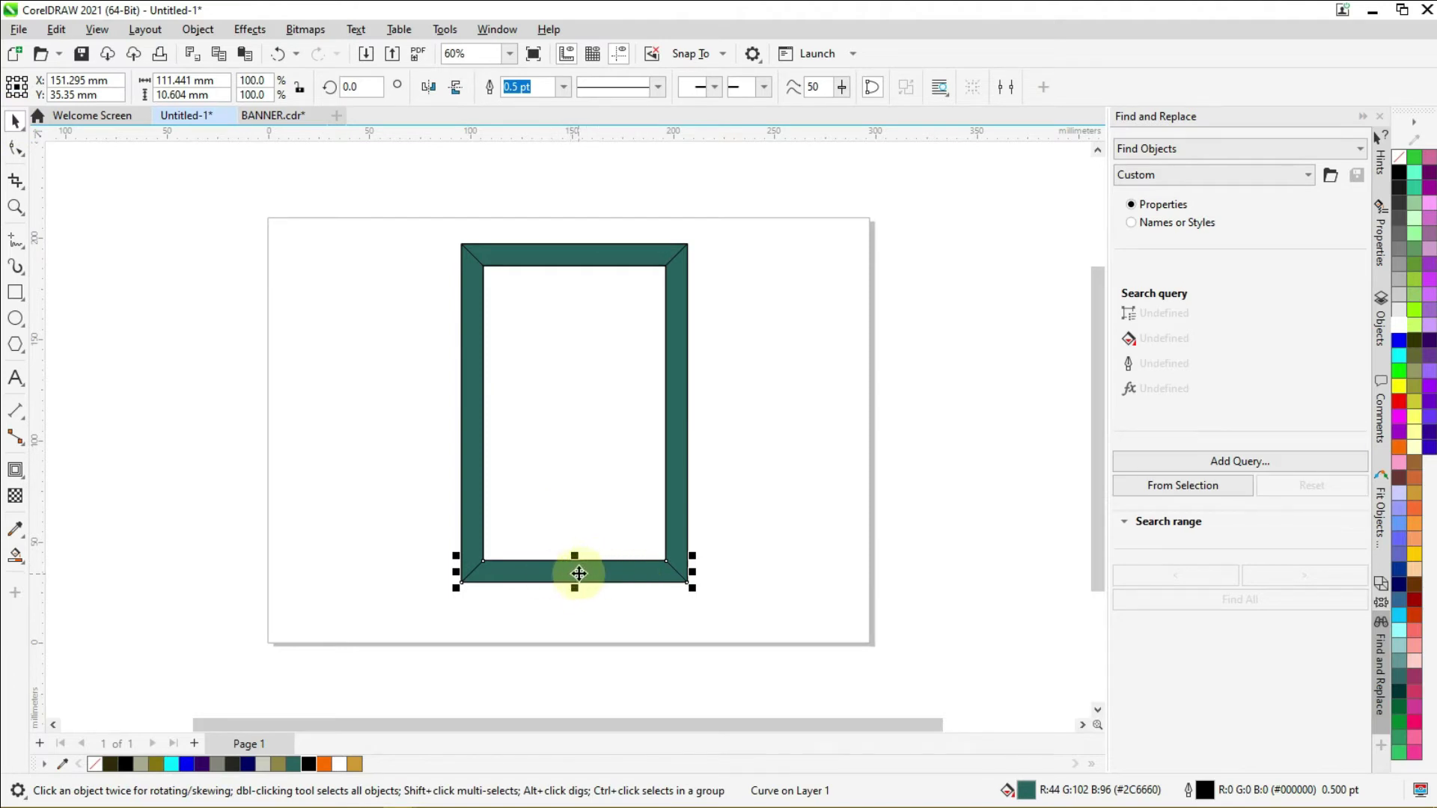
pyautogui.keyDown('shift'); pyautogui.click(470, 429); pyautogui.keyUp('shift')
pyautogui.keyDown('shift'); pyautogui.click(592, 253); pyautogui.keyUp('shift')
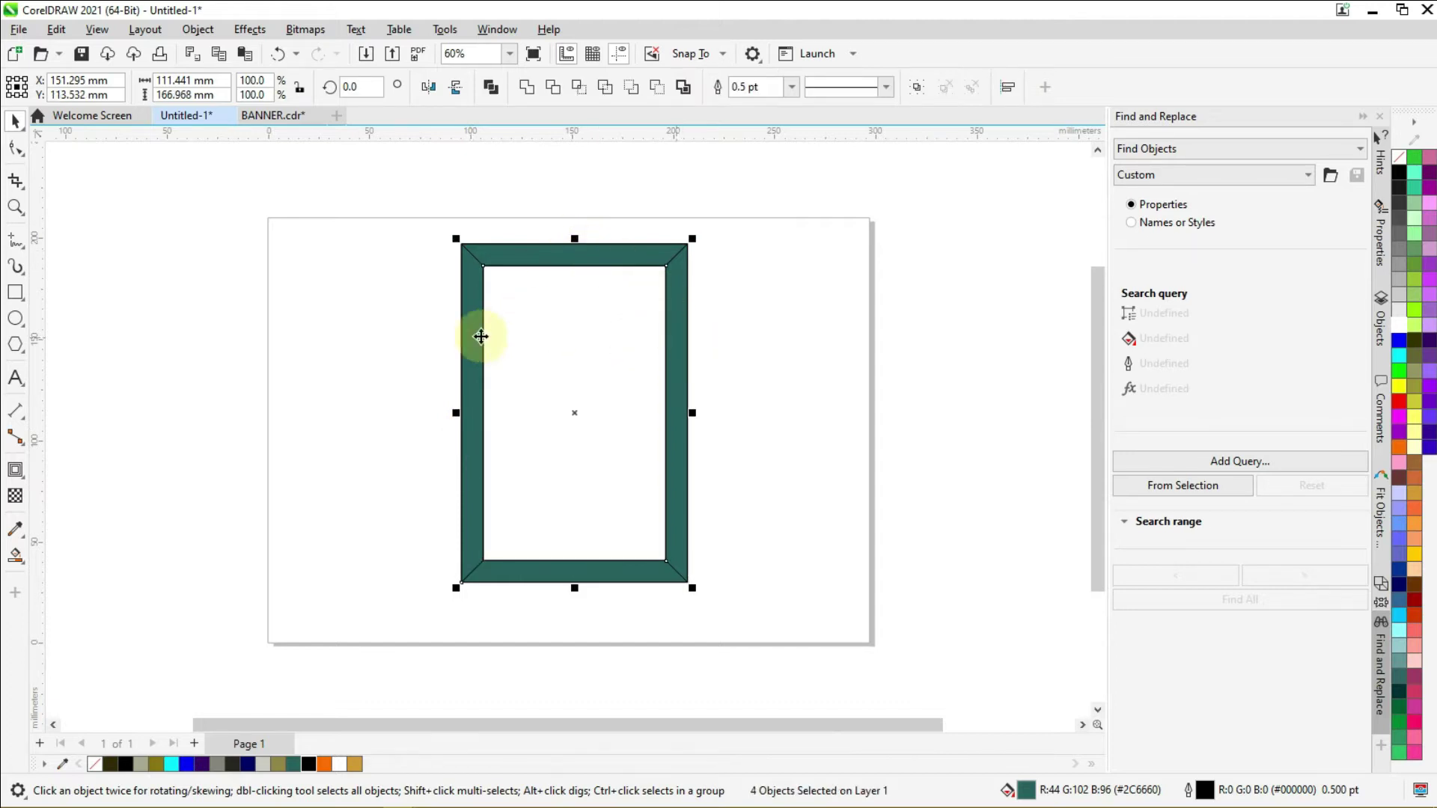
pyautogui.scroll(-1, 393, 349)
pyautogui.moveTo(507, 379); pyautogui.dragTo(689, 383)
pyautogui.click(882, 376)
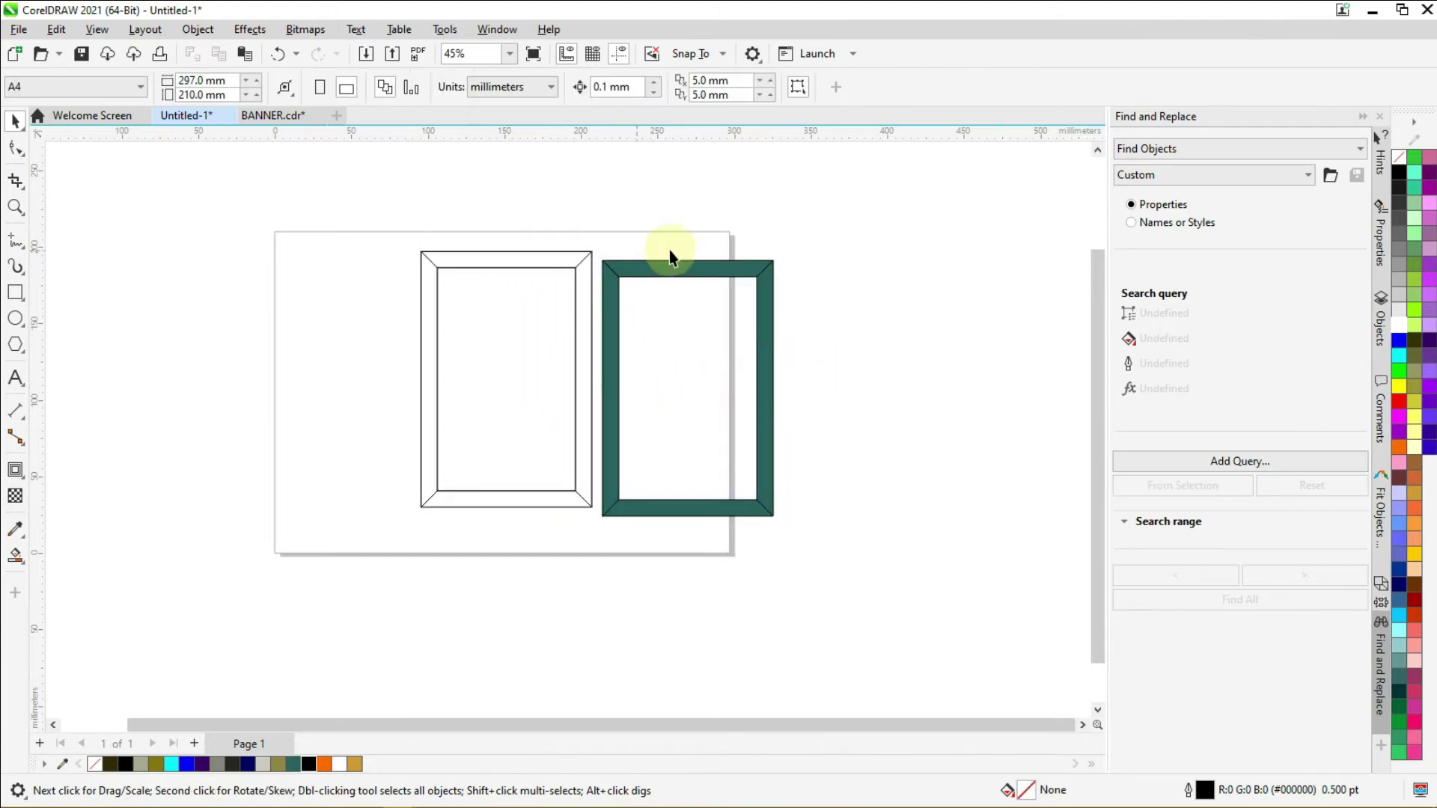
pyautogui.moveTo(736, 581); pyautogui.dragTo(598, 557)
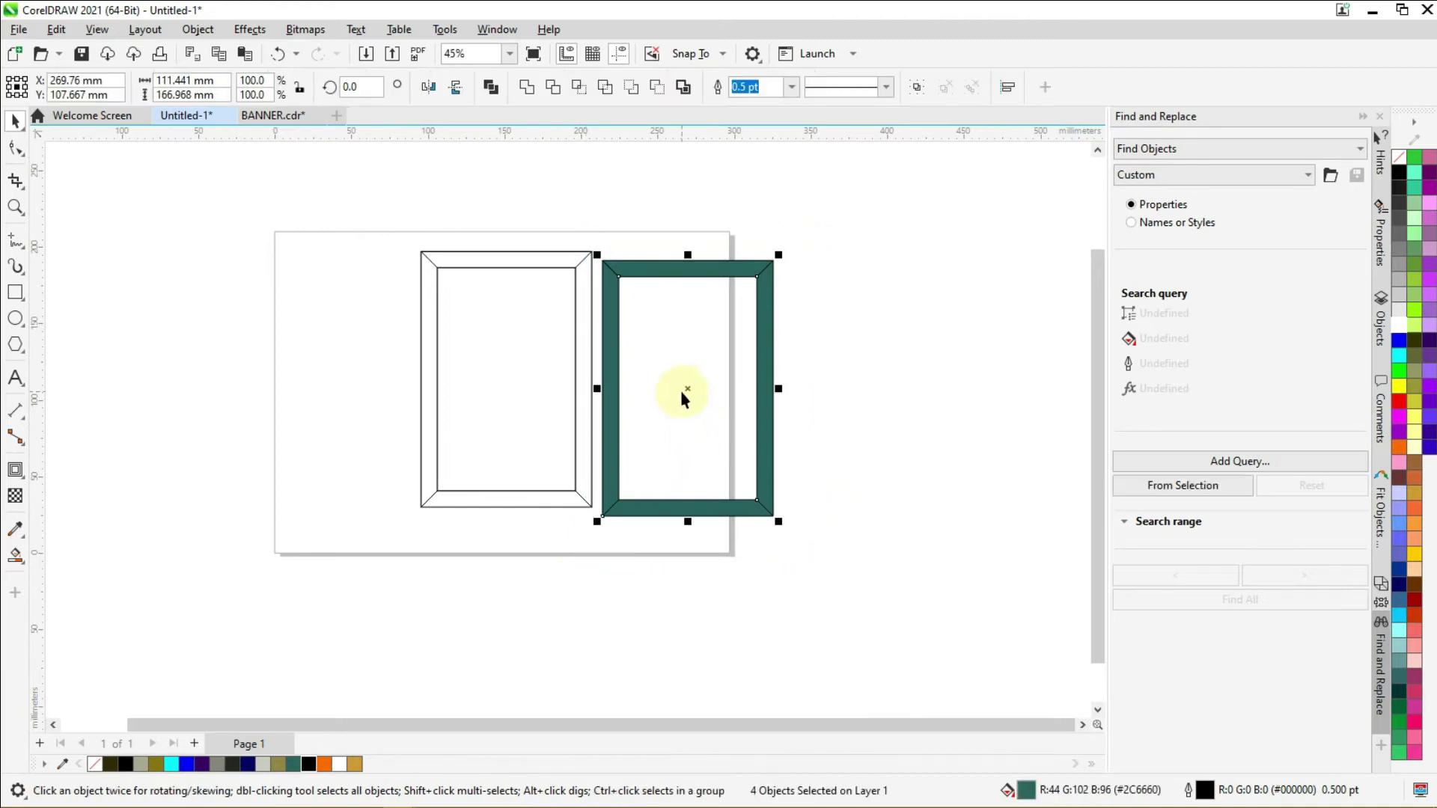
pyautogui.moveTo(691, 390); pyautogui.dragTo(827, 385)
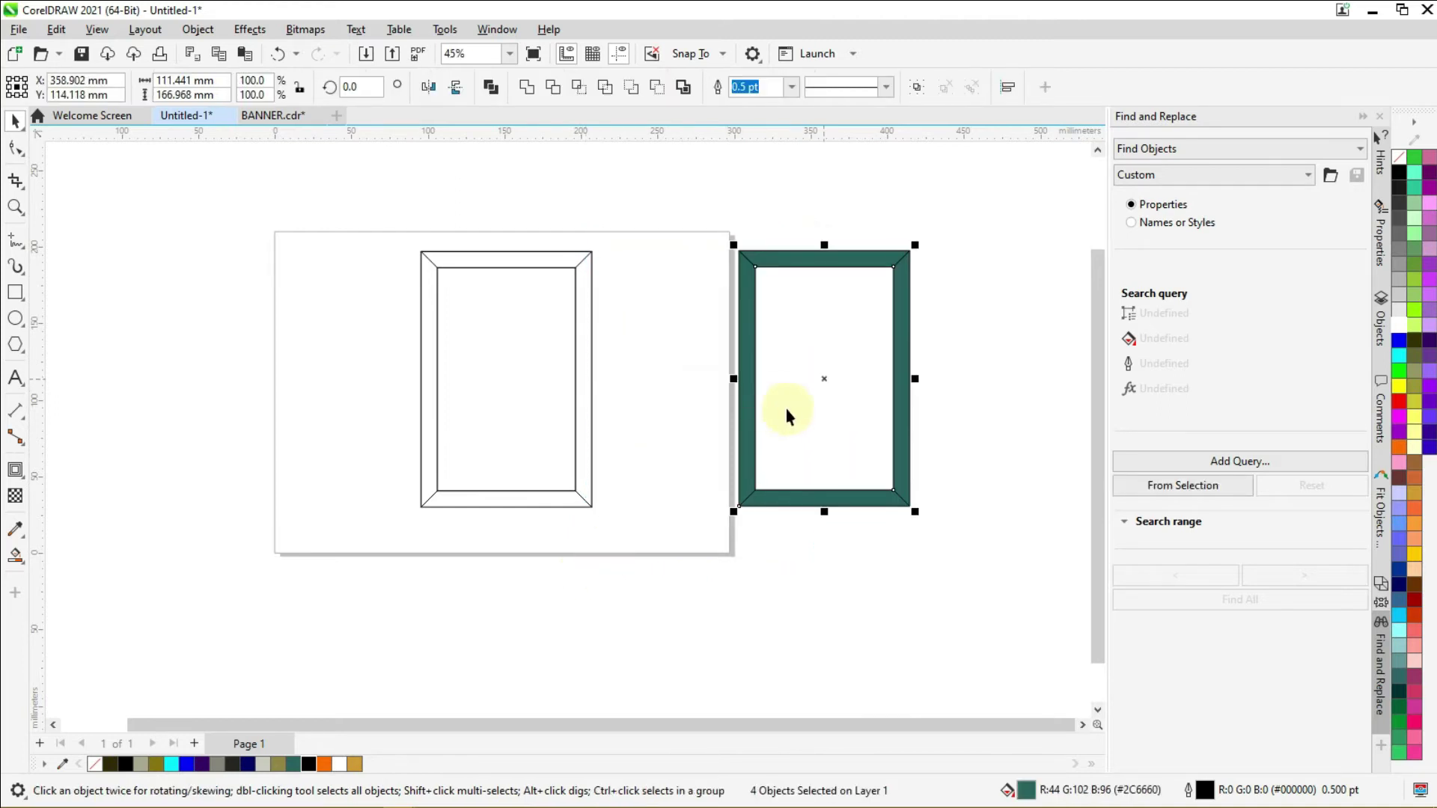
pyautogui.moveTo(323, 206)
pyautogui.mouseDown()
pyautogui.moveTo(509, 387)
pyautogui.moveTo(674, 582)
pyautogui.mouseUp()
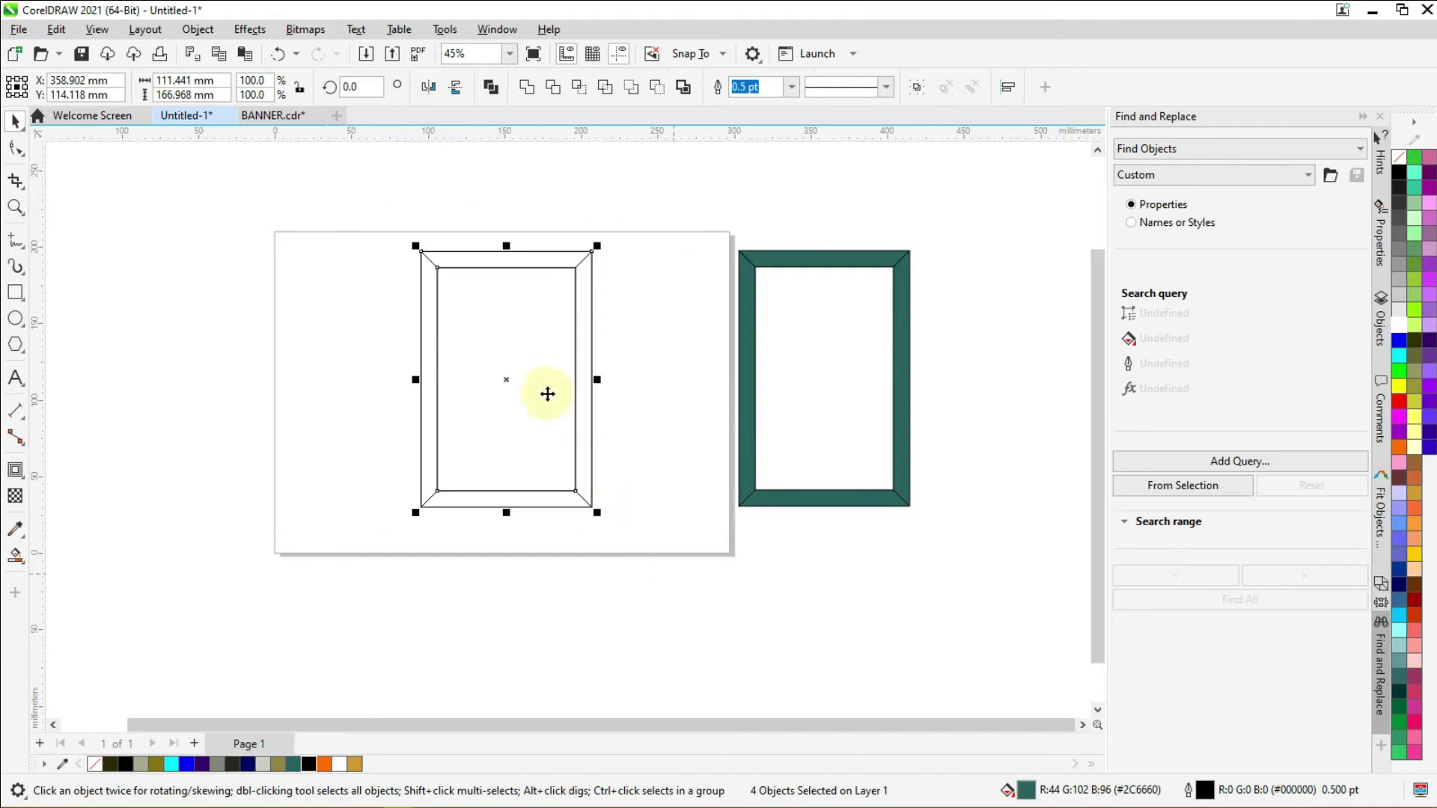
# Step: Delete the outline-only frame and move the teal frame back onto the page
pyautogui.rightClick(506, 296)
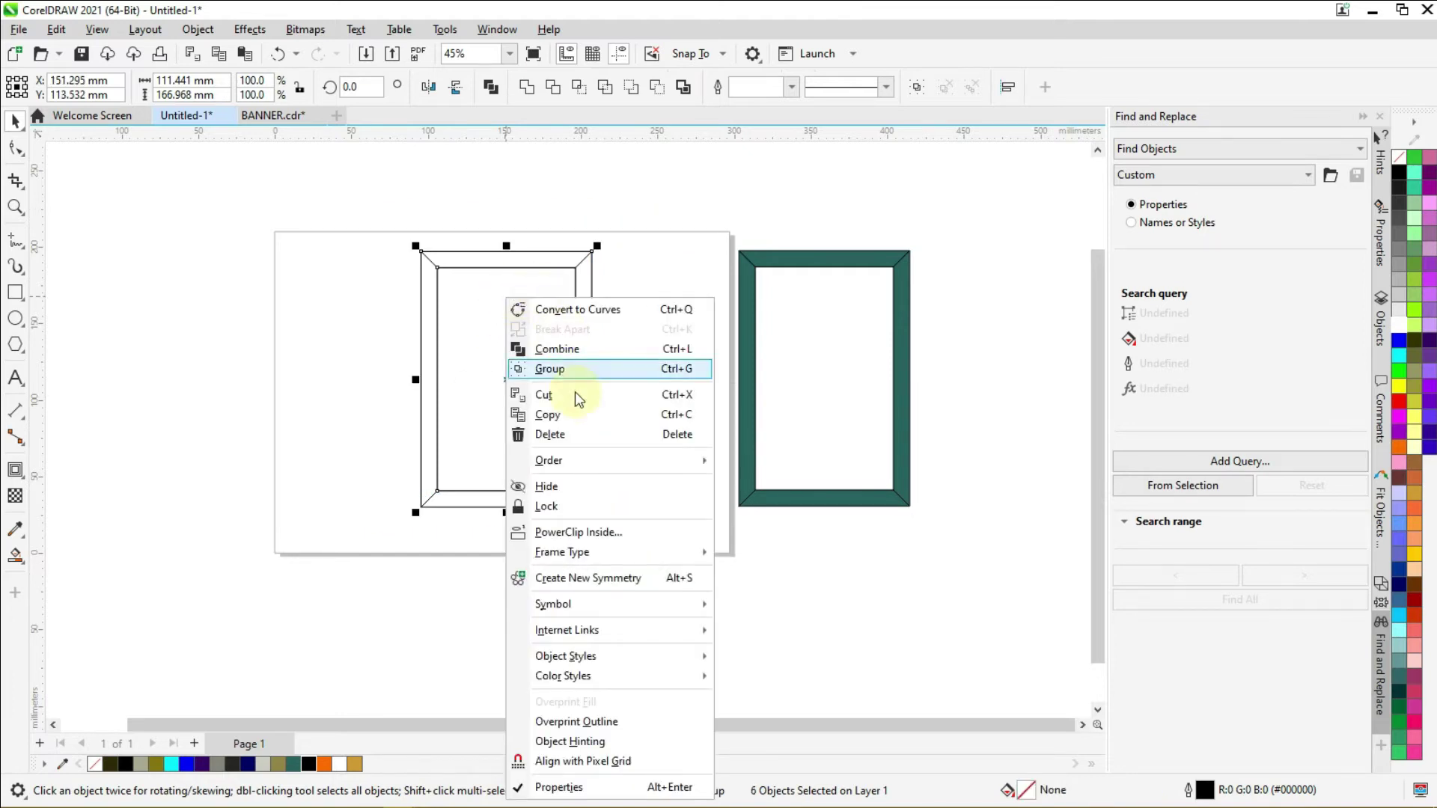
pyautogui.click(552, 435)
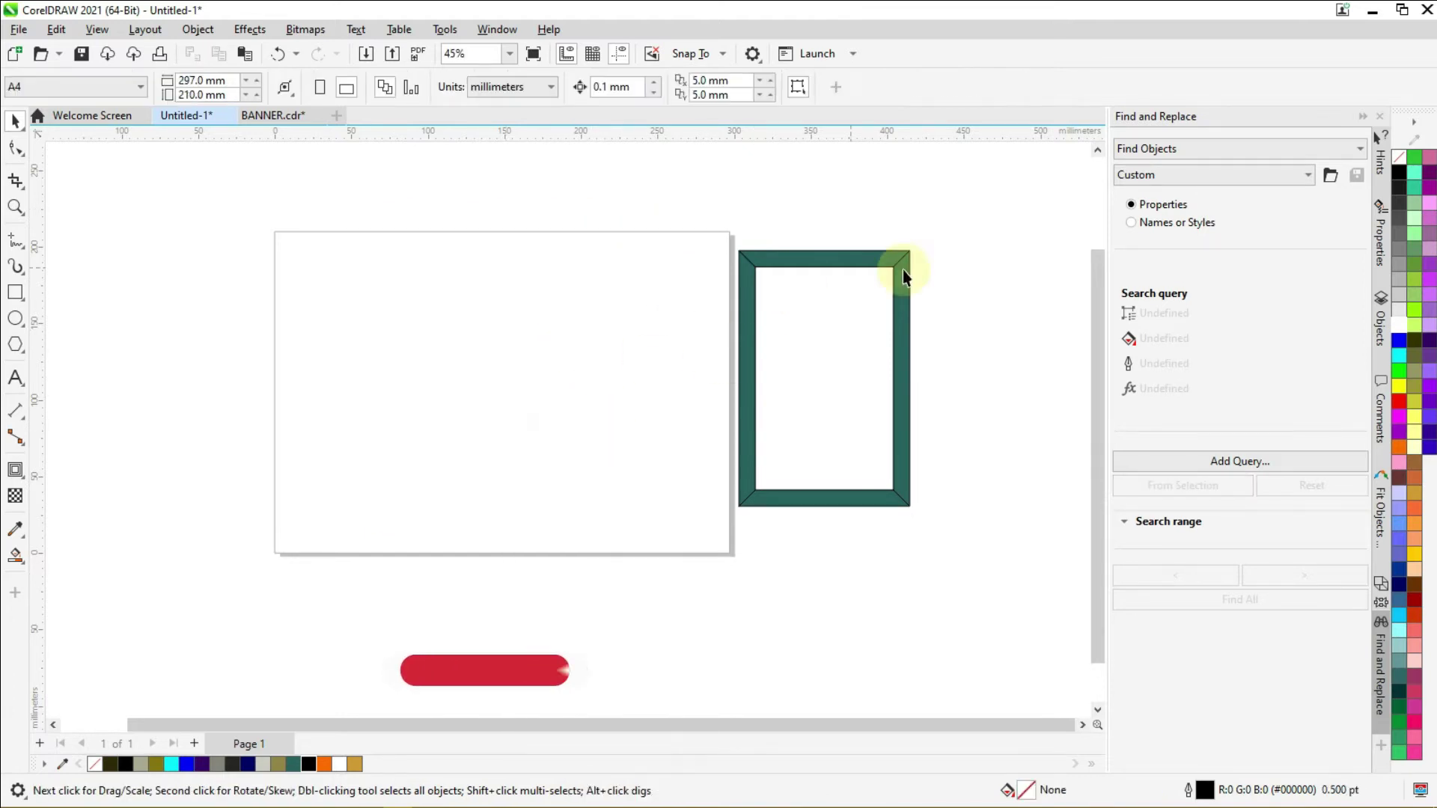
pyautogui.moveTo(987, 218); pyautogui.dragTo(637, 595)
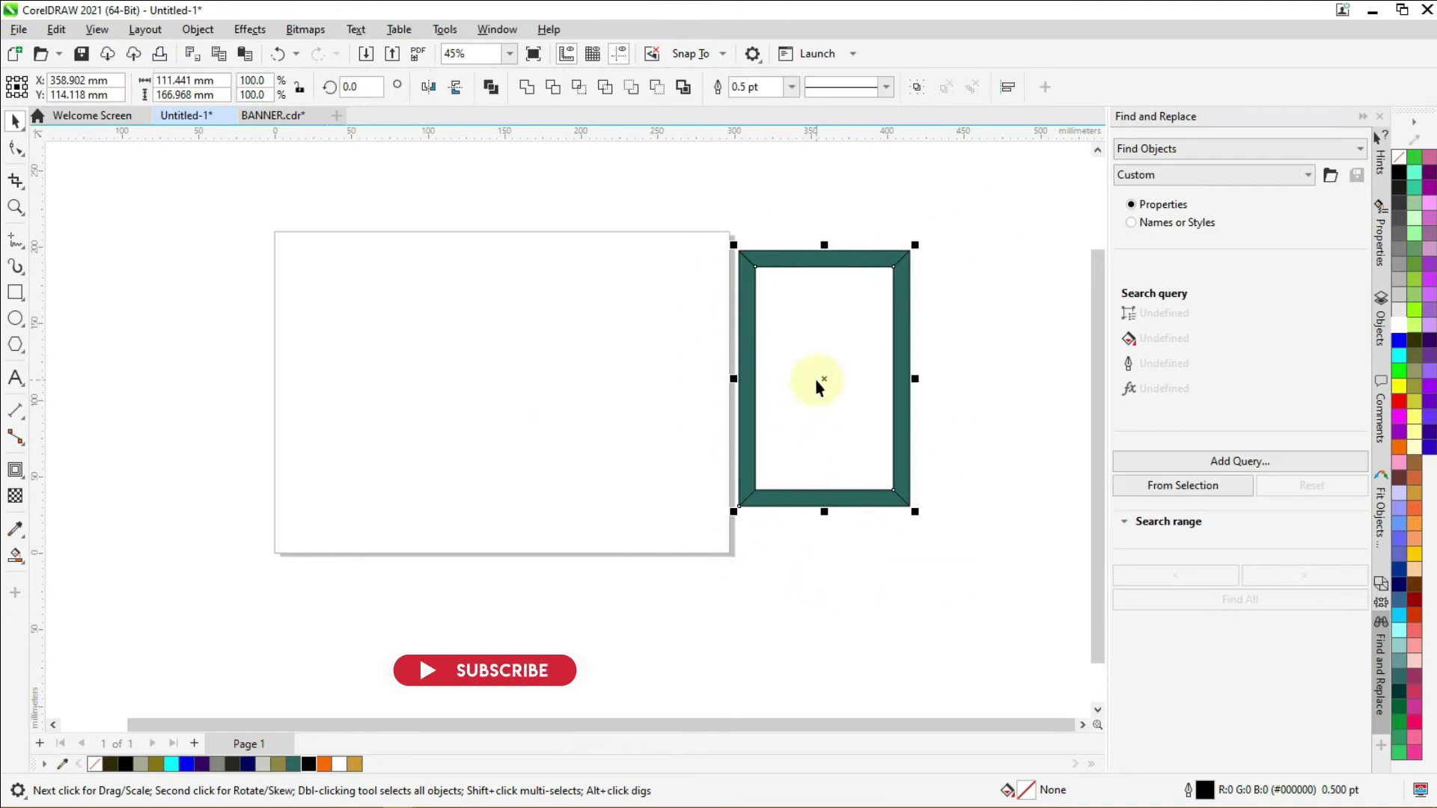
pyautogui.moveTo(825, 377); pyautogui.dragTo(511, 389)
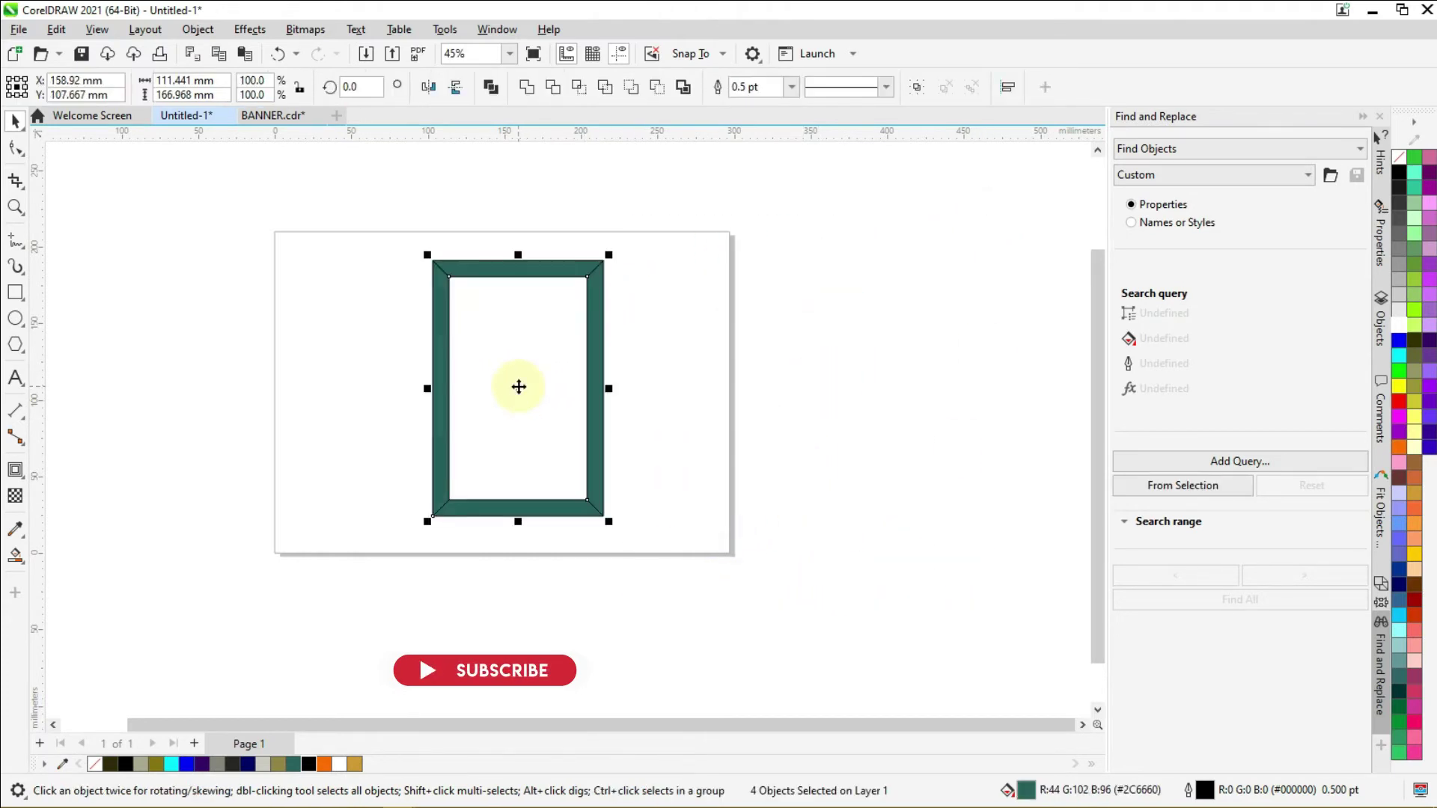
# Step: Select the frame's top strip and activate the Interactive Fill tool
pyautogui.press('Escape')
pyautogui.scroll(2, 479, 307)
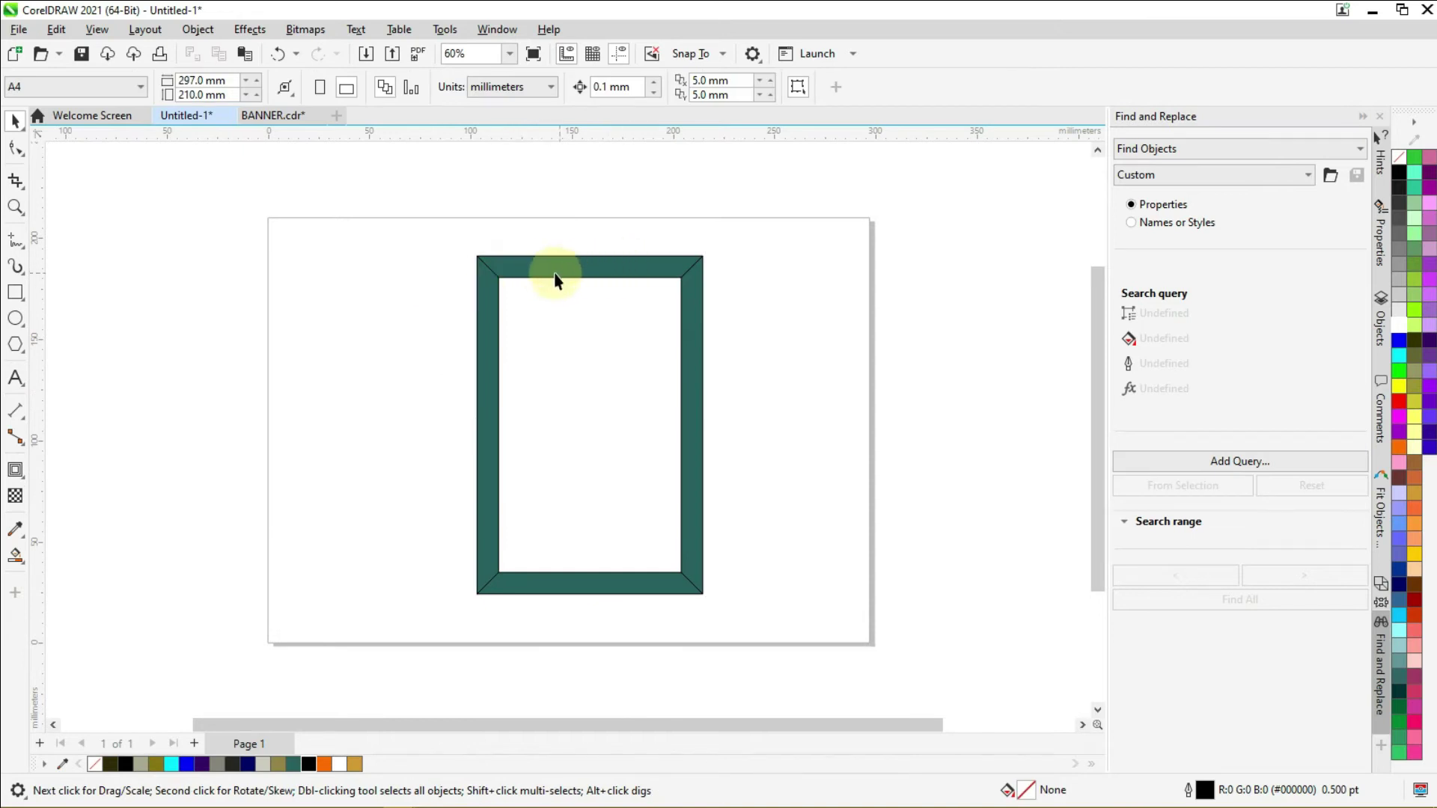
pyautogui.click(609, 267)
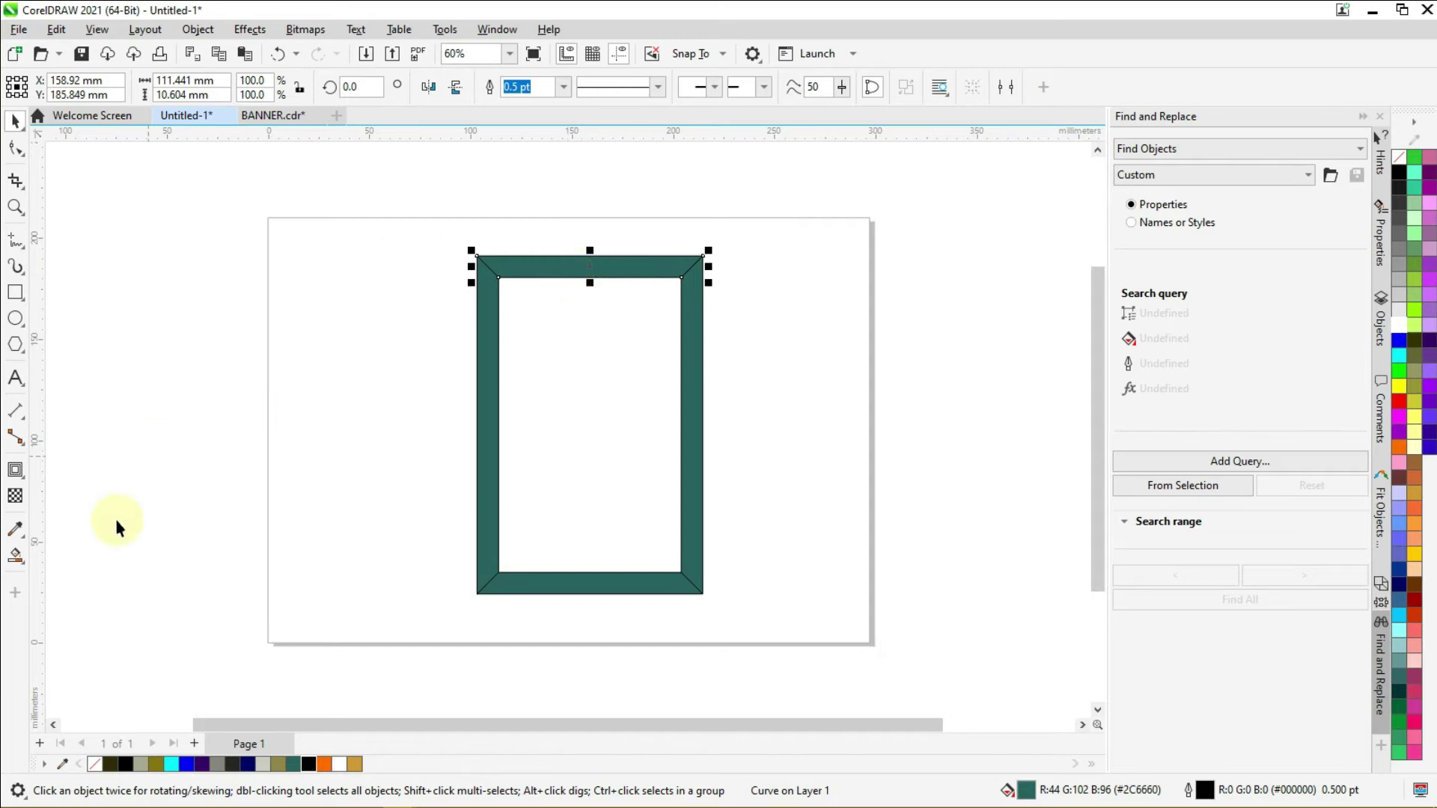
pyautogui.click(26, 566)
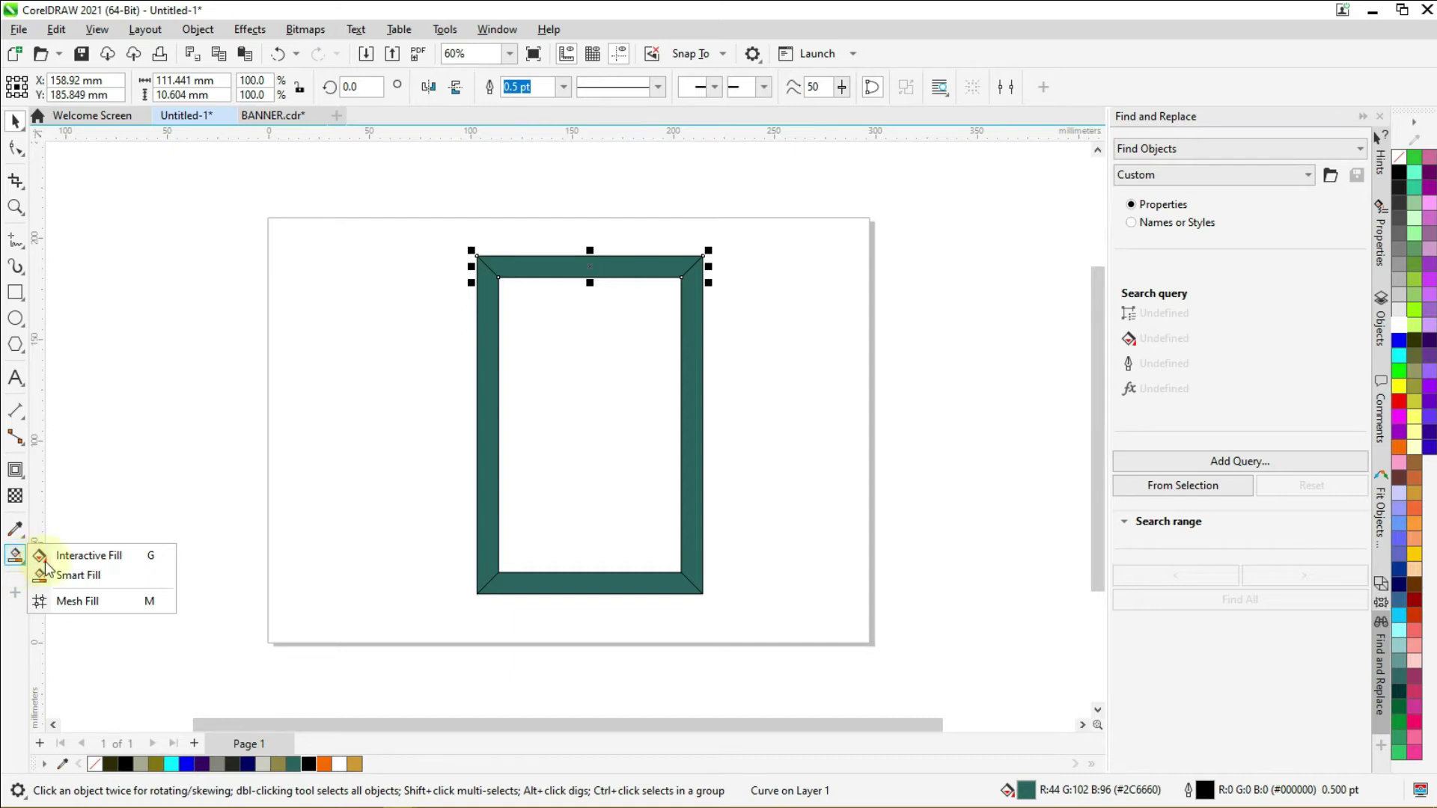
pyautogui.click(84, 555)
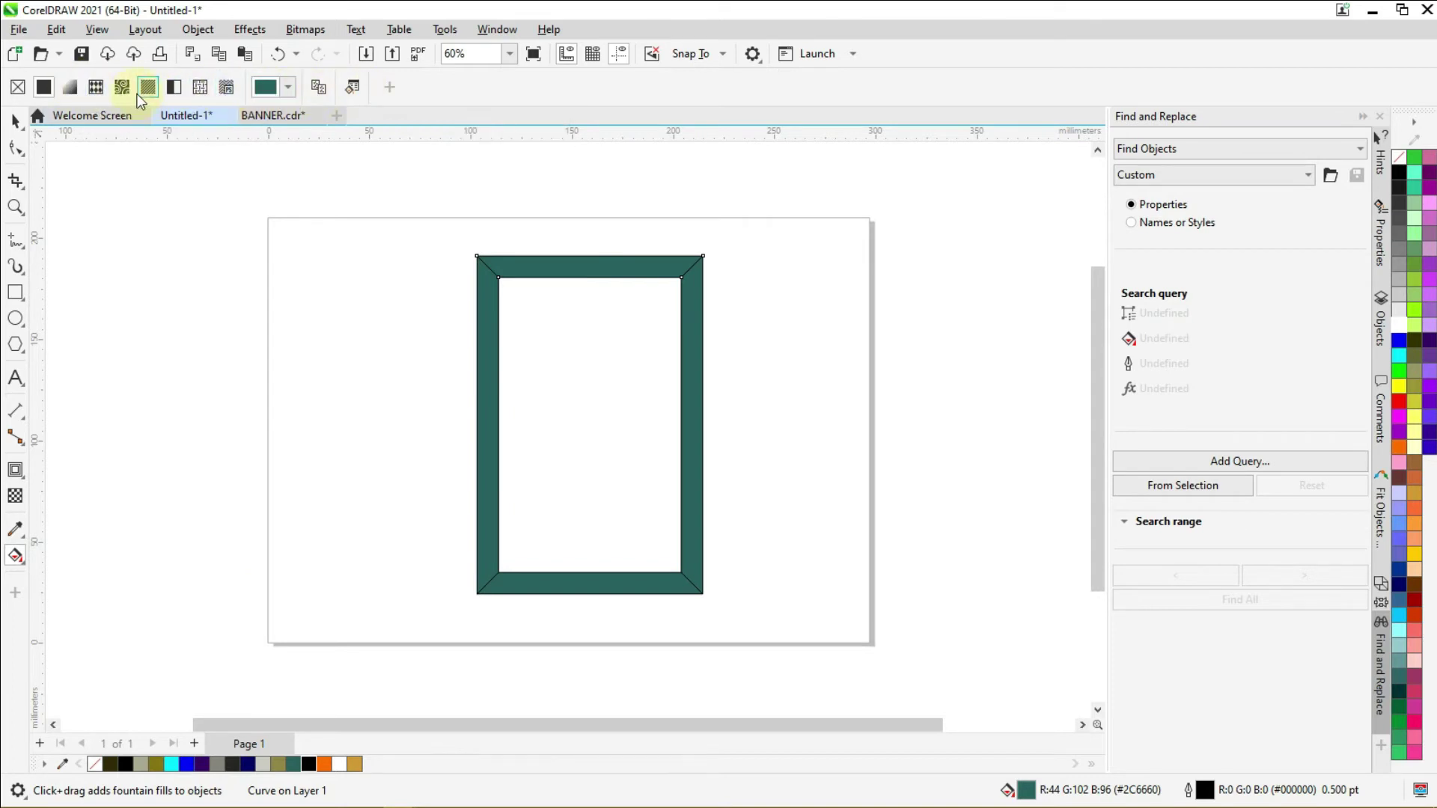
# Step: Apply the gold texture from the Samples 8 library to the top strip and shift its tiling down
pyautogui.click(200, 87)
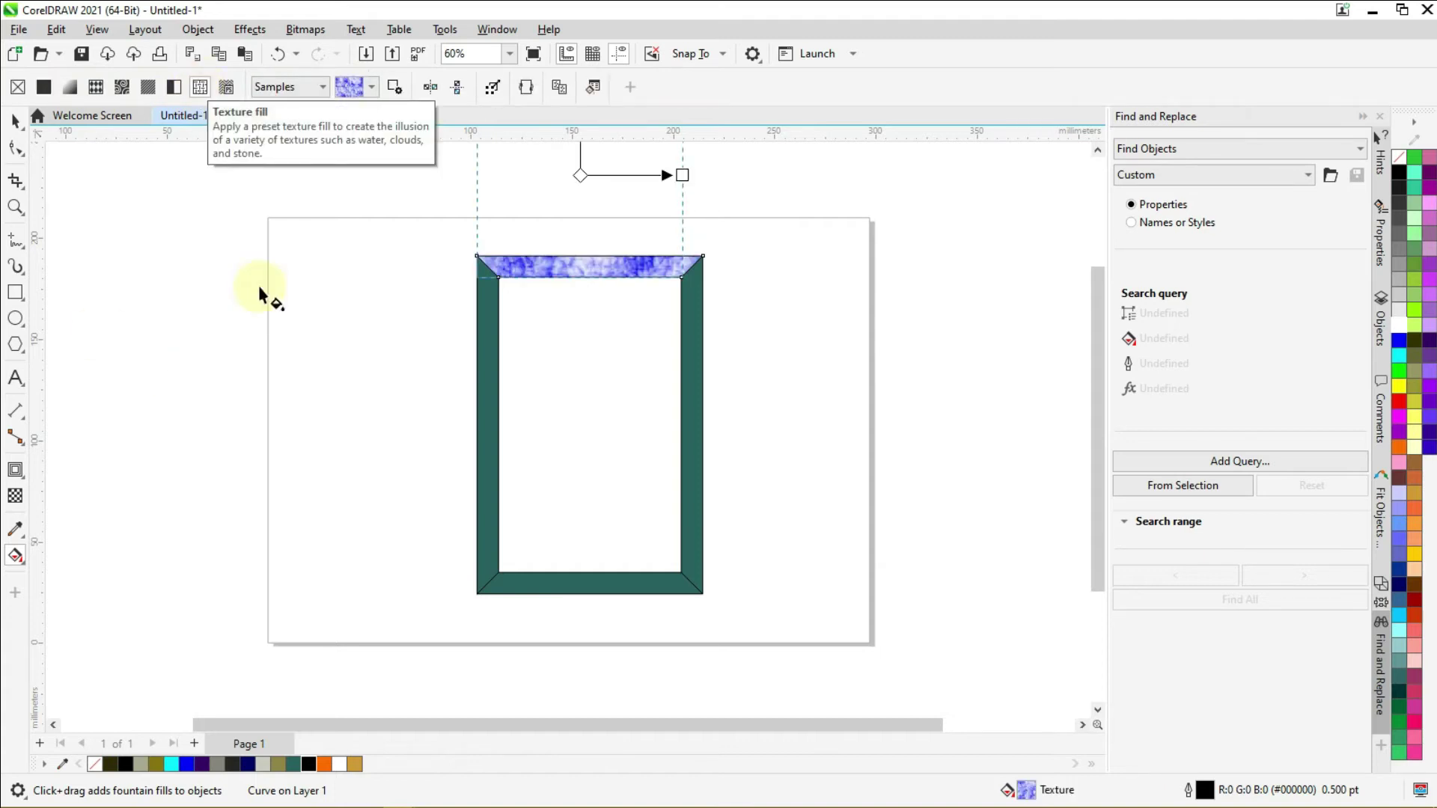
pyautogui.click(322, 89)
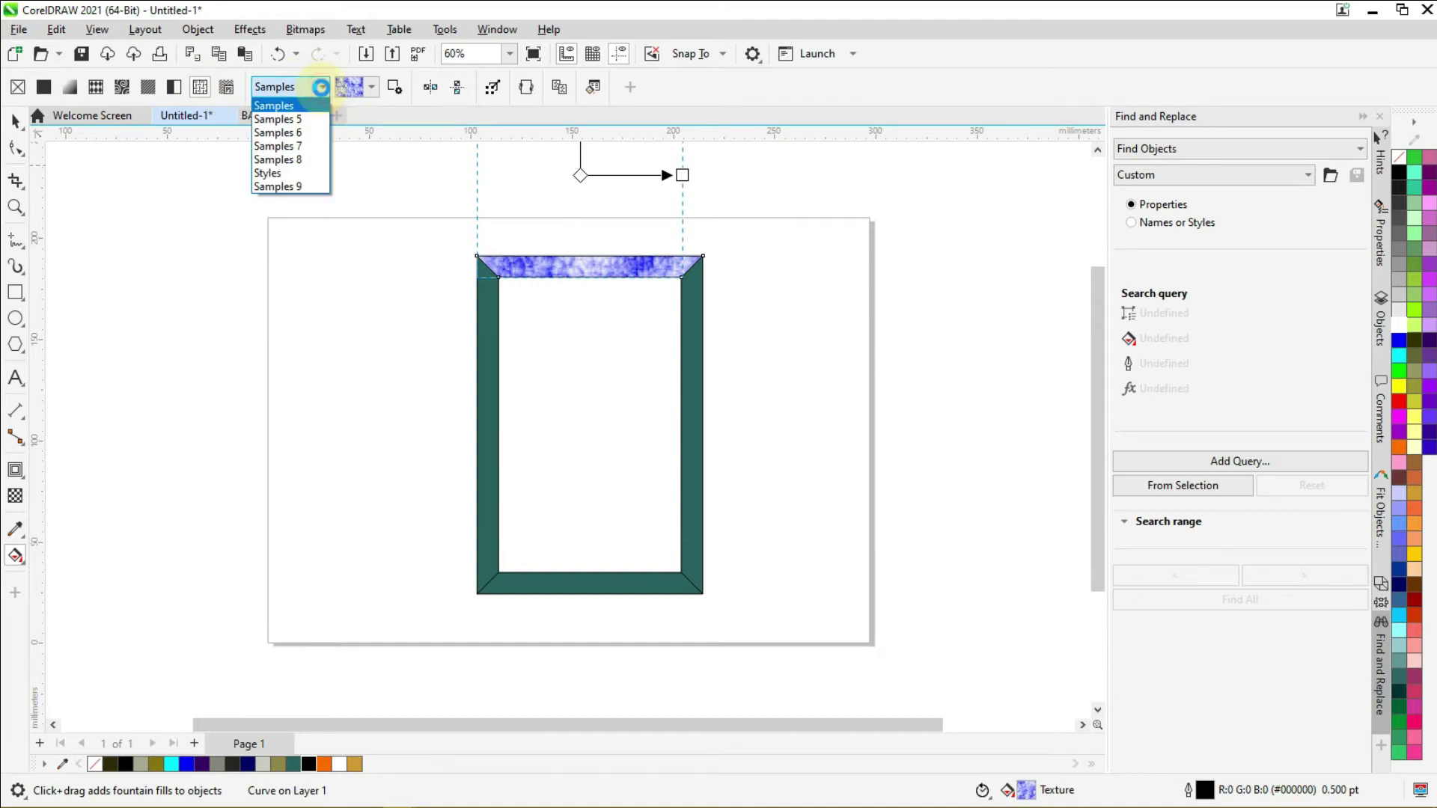
pyautogui.click(293, 159)
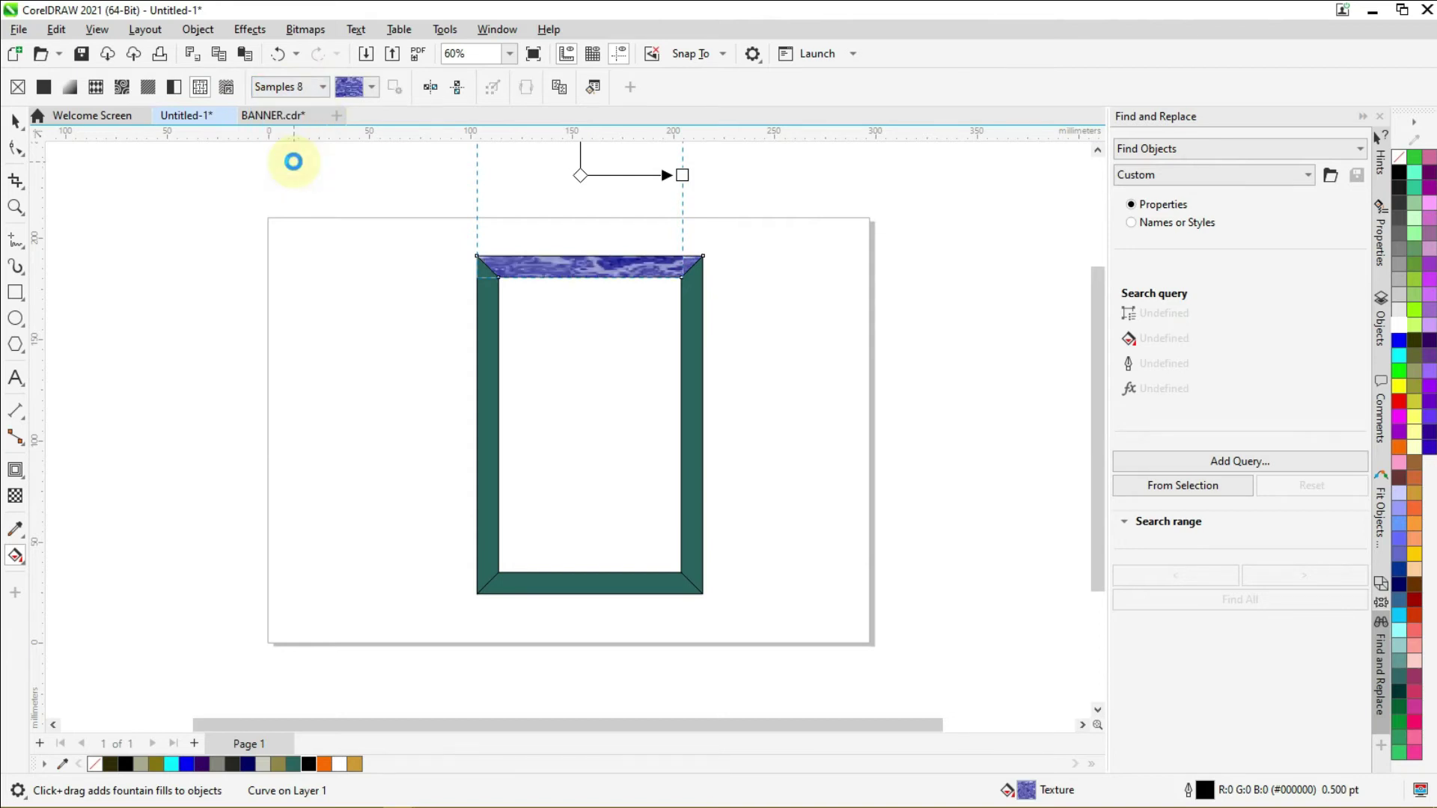
pyautogui.click(371, 88)
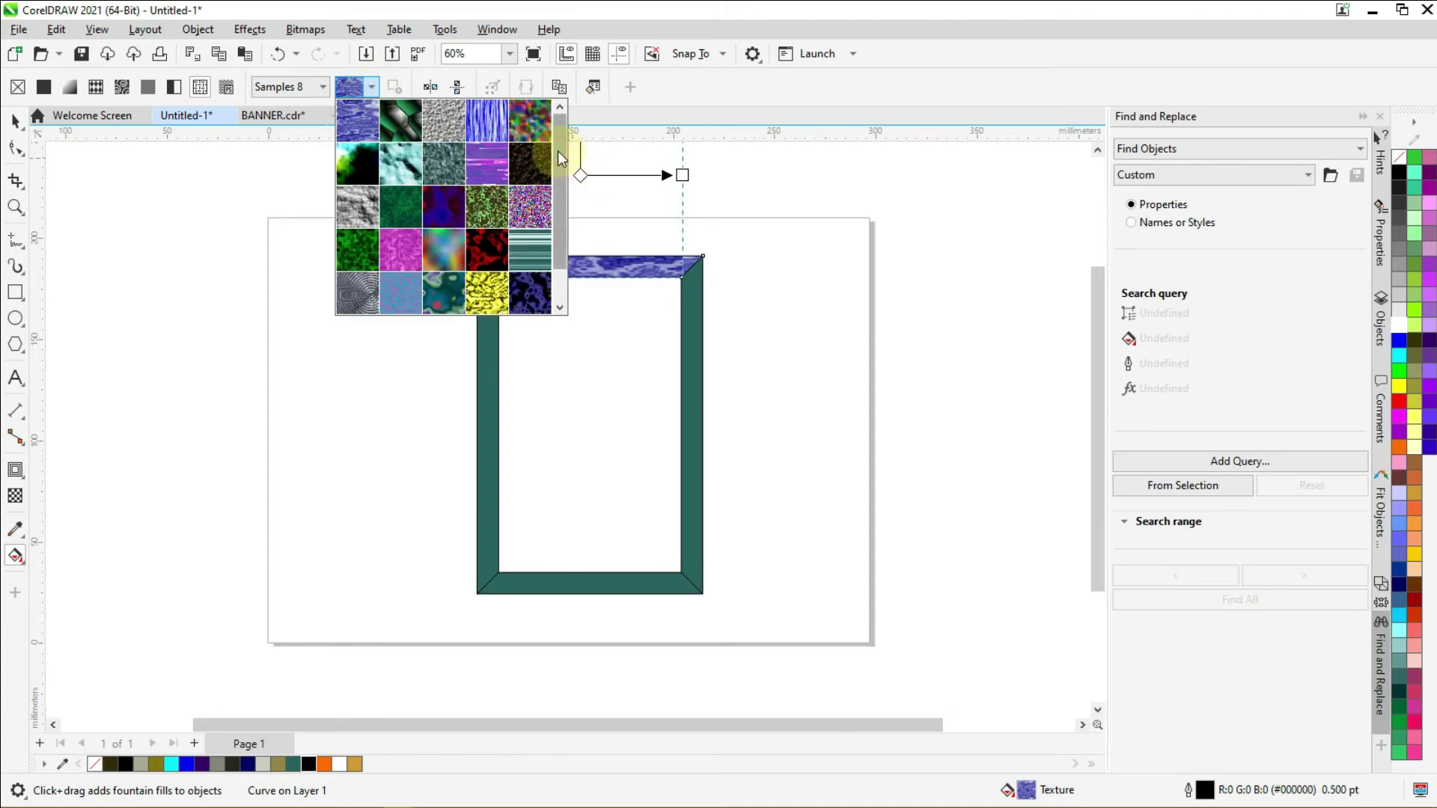
pyautogui.moveTo(559, 150); pyautogui.dragTo(556, 272)
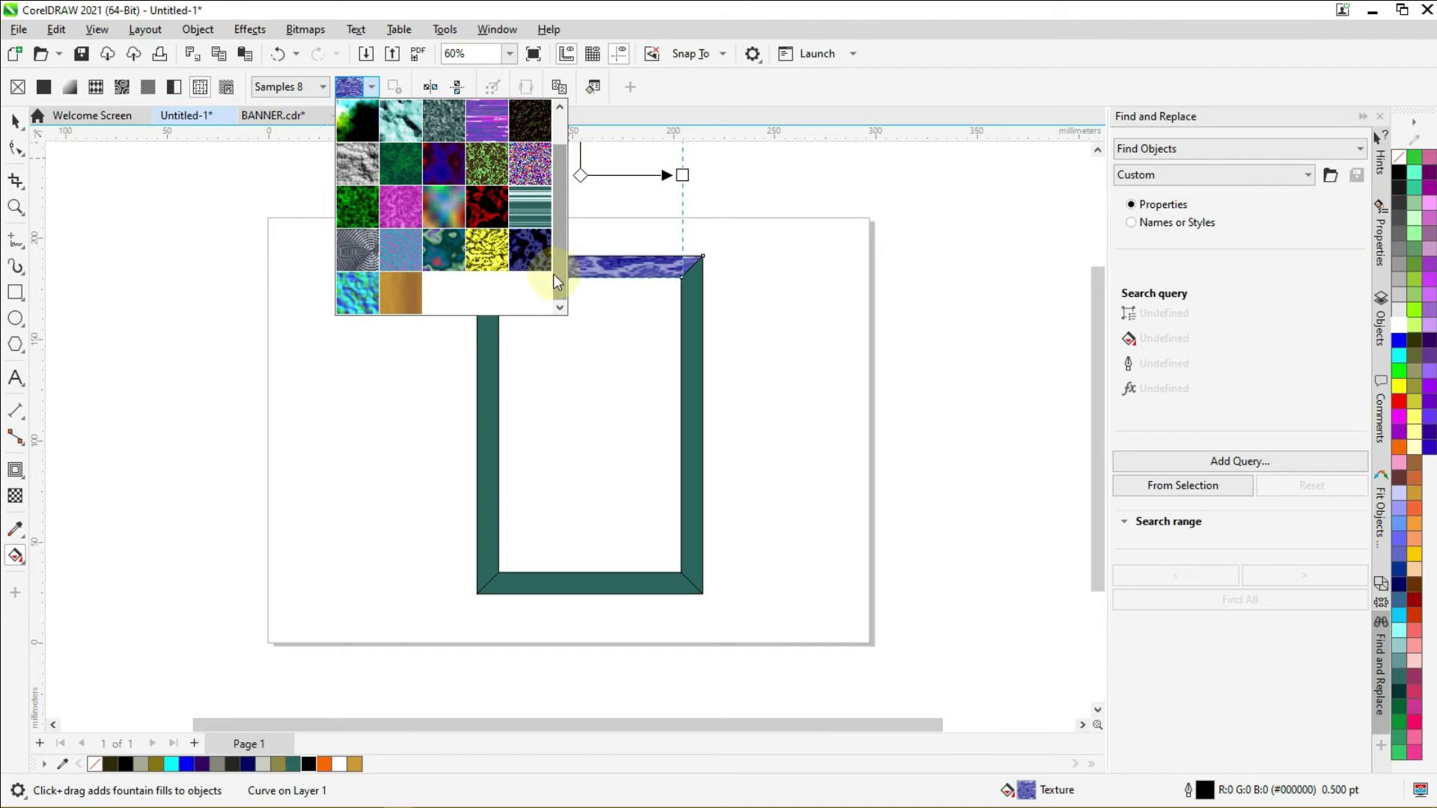
pyautogui.click(405, 295)
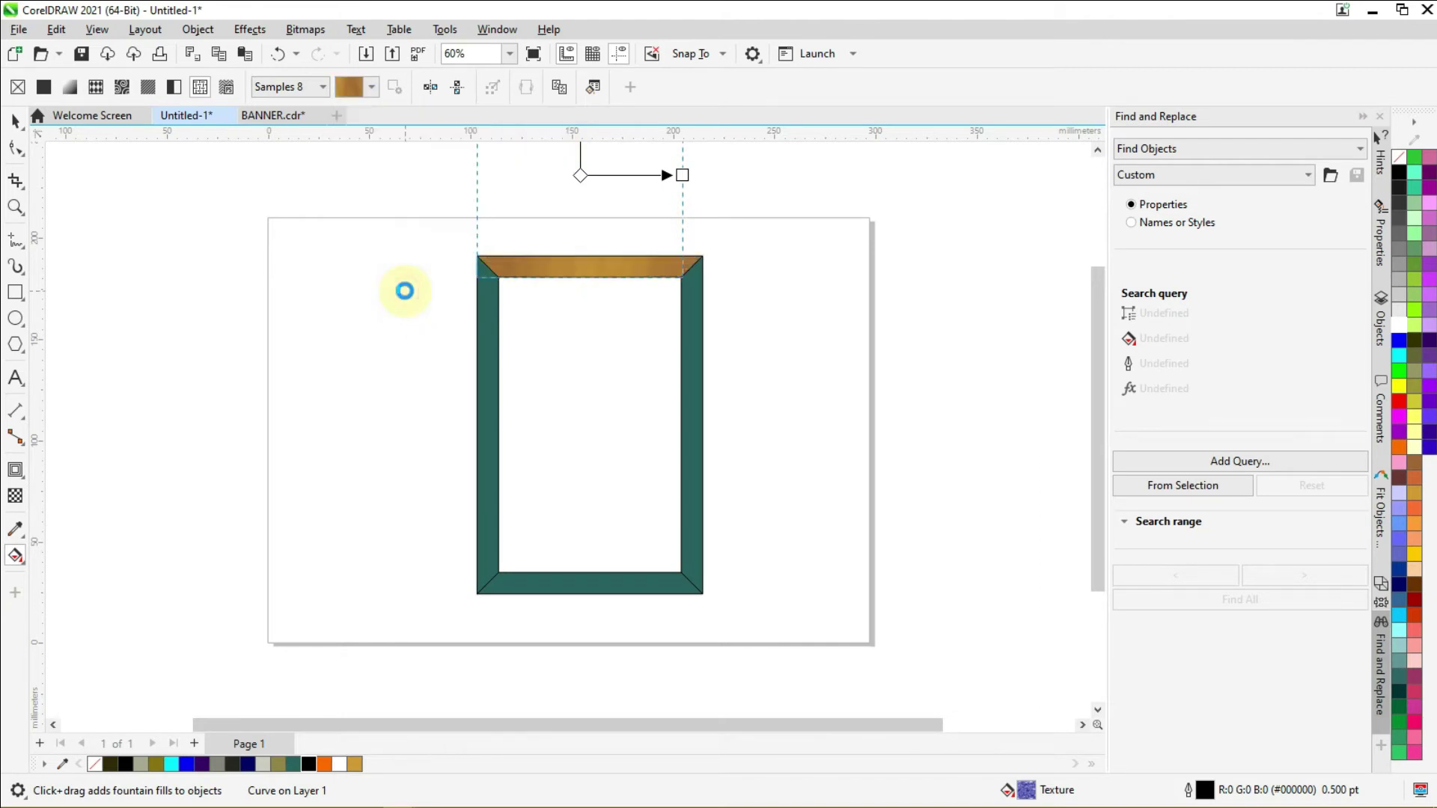
pyautogui.scroll(1, 570, 228)
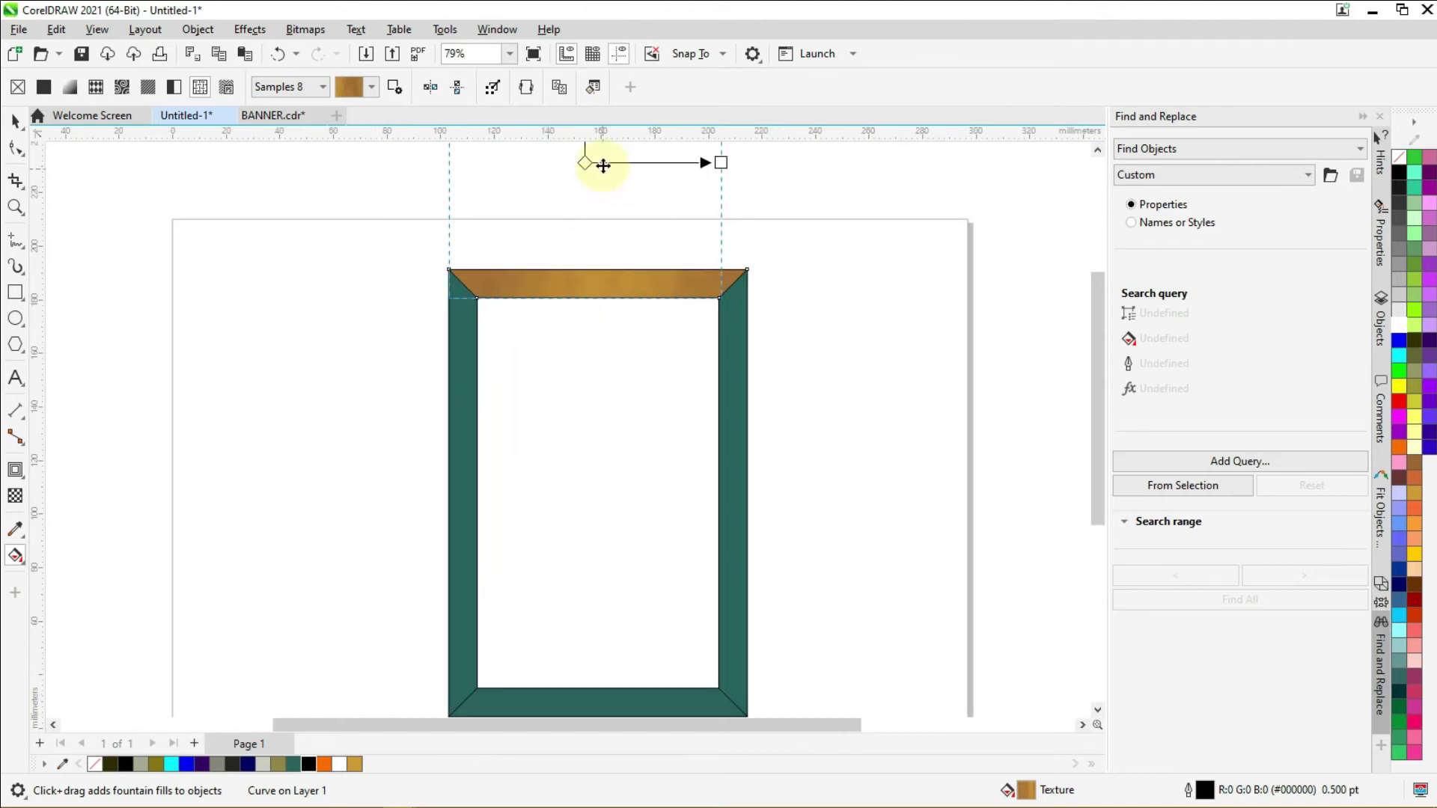
pyautogui.moveTo(603, 166); pyautogui.dragTo(604, 213)
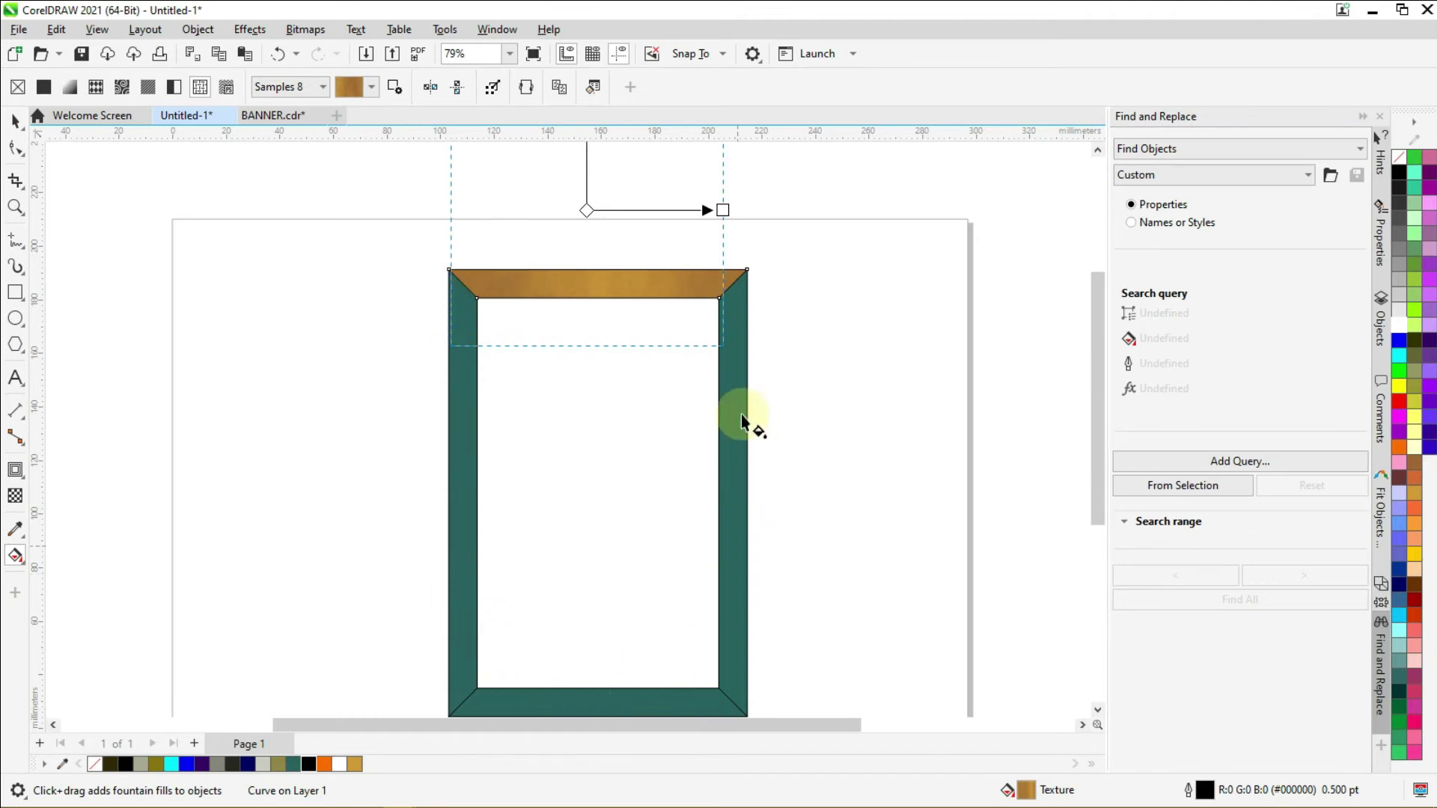
# Step: Copy the top strip's gold texture fill onto the right, bottom and left sides
pyautogui.click(731, 375)
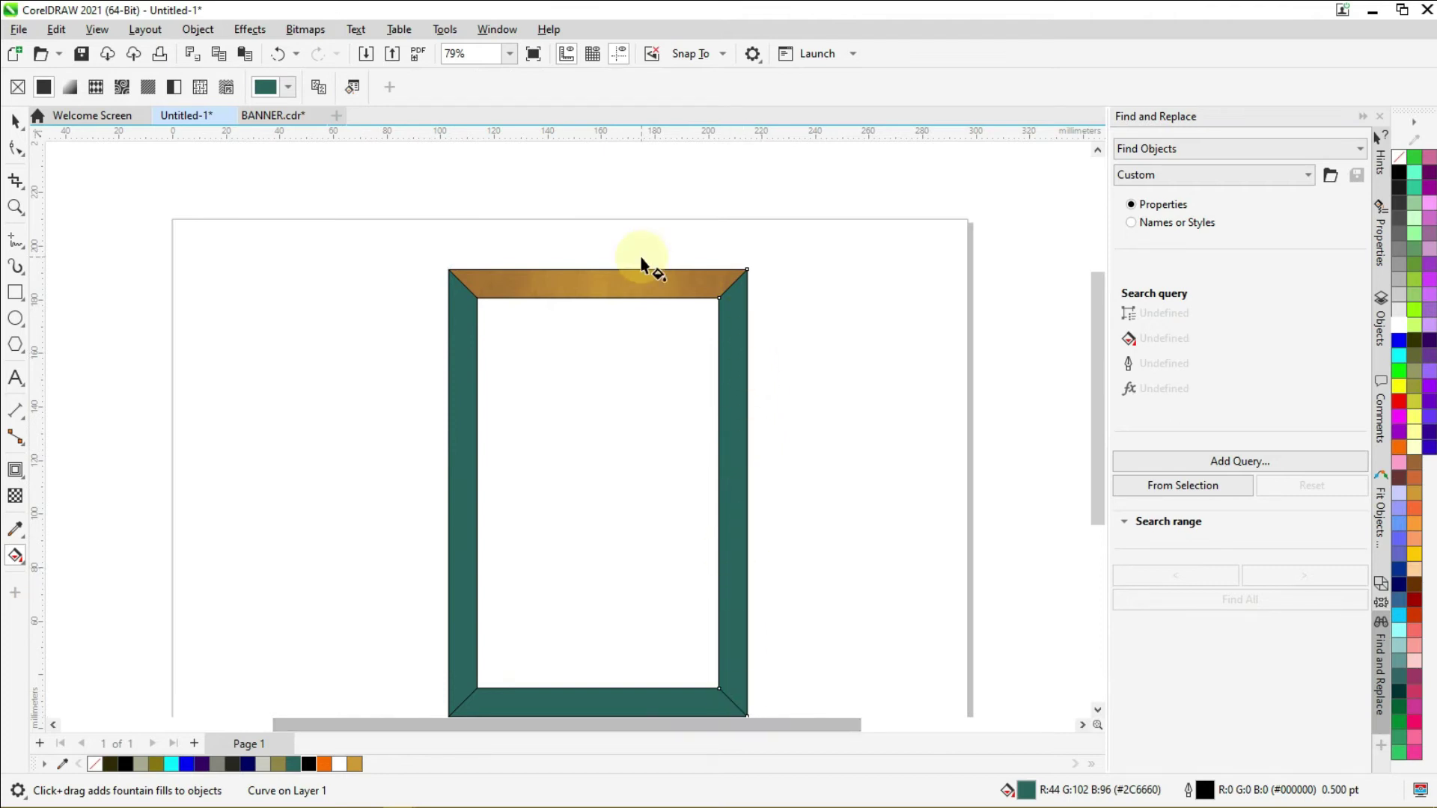
pyautogui.click(319, 88)
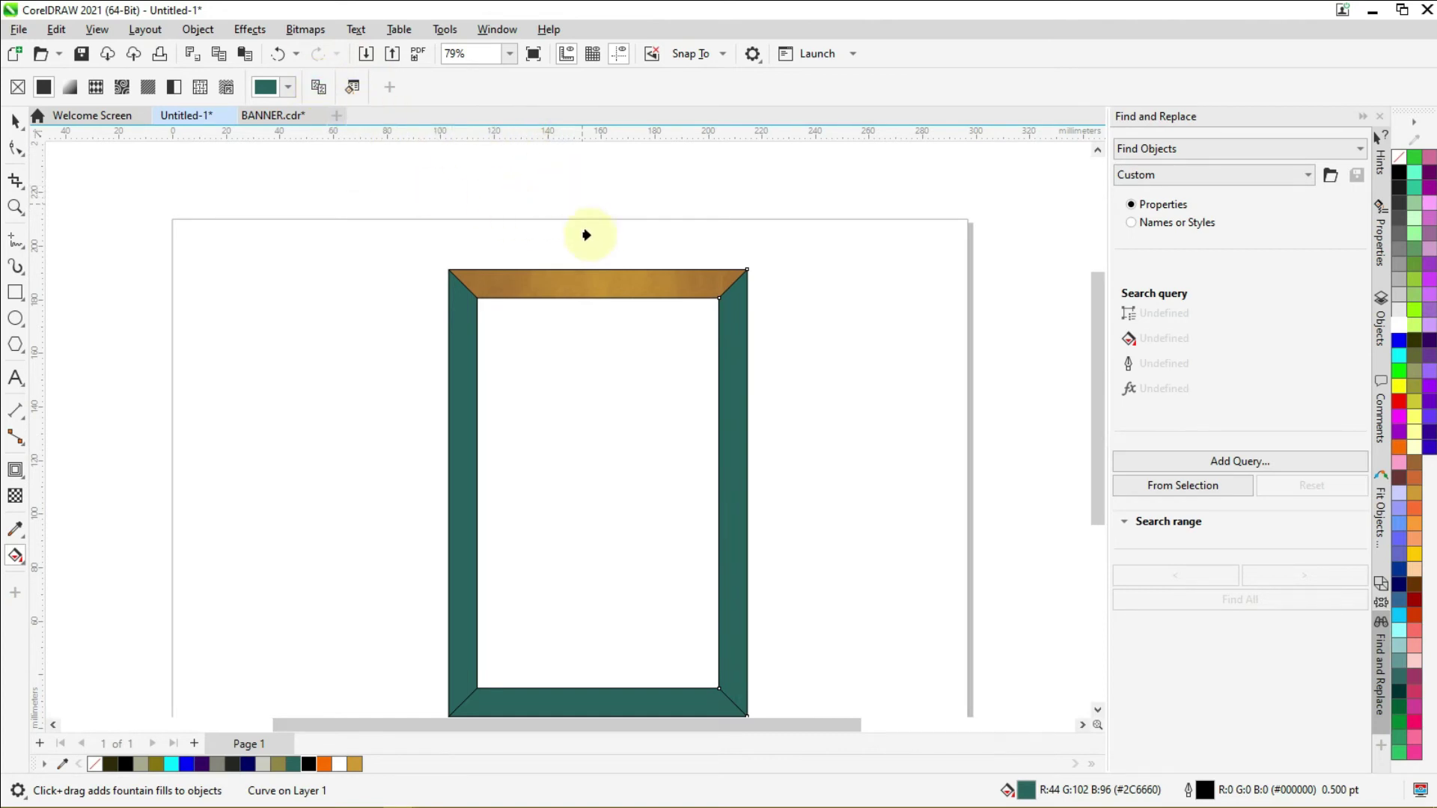
pyautogui.click(595, 283)
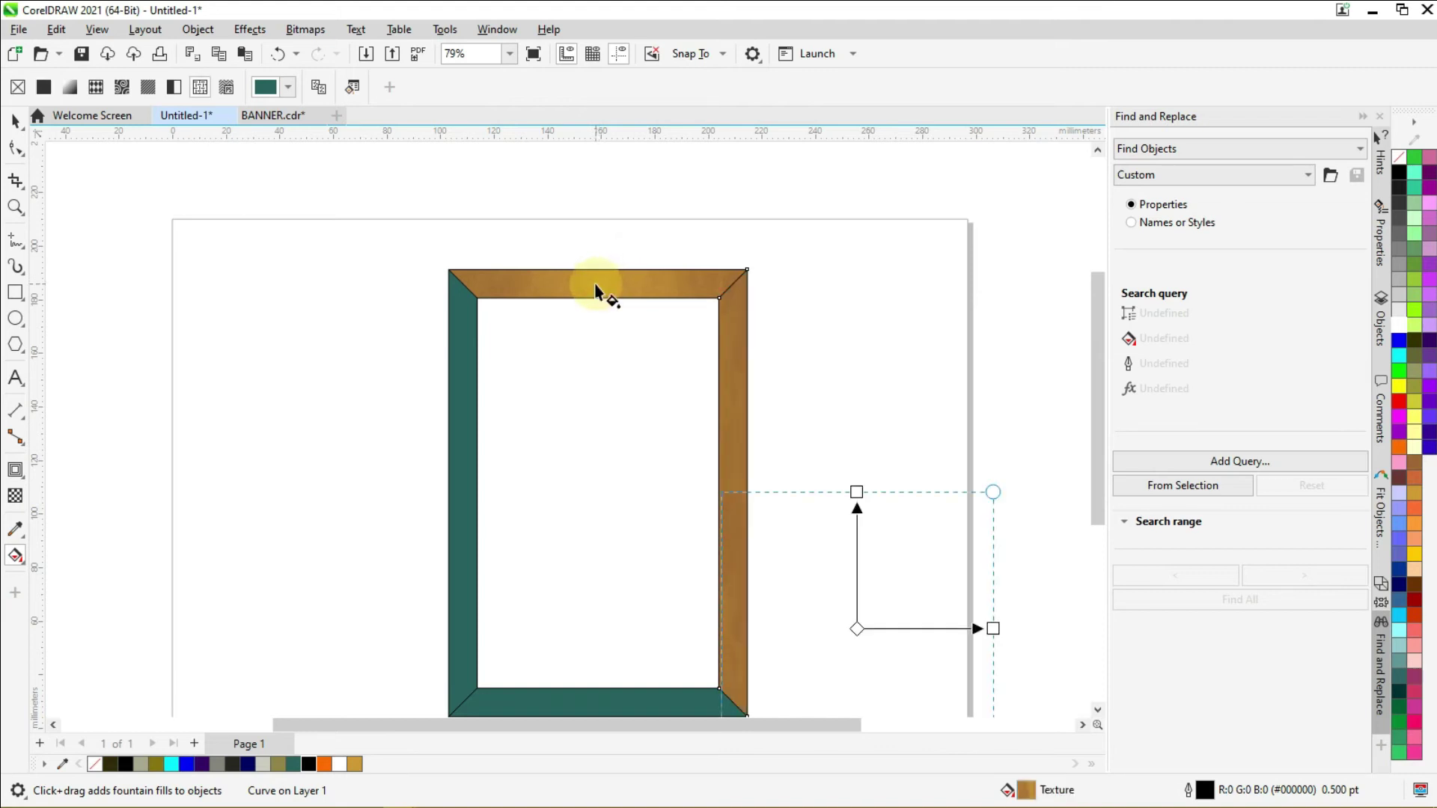
pyautogui.click(593, 702)
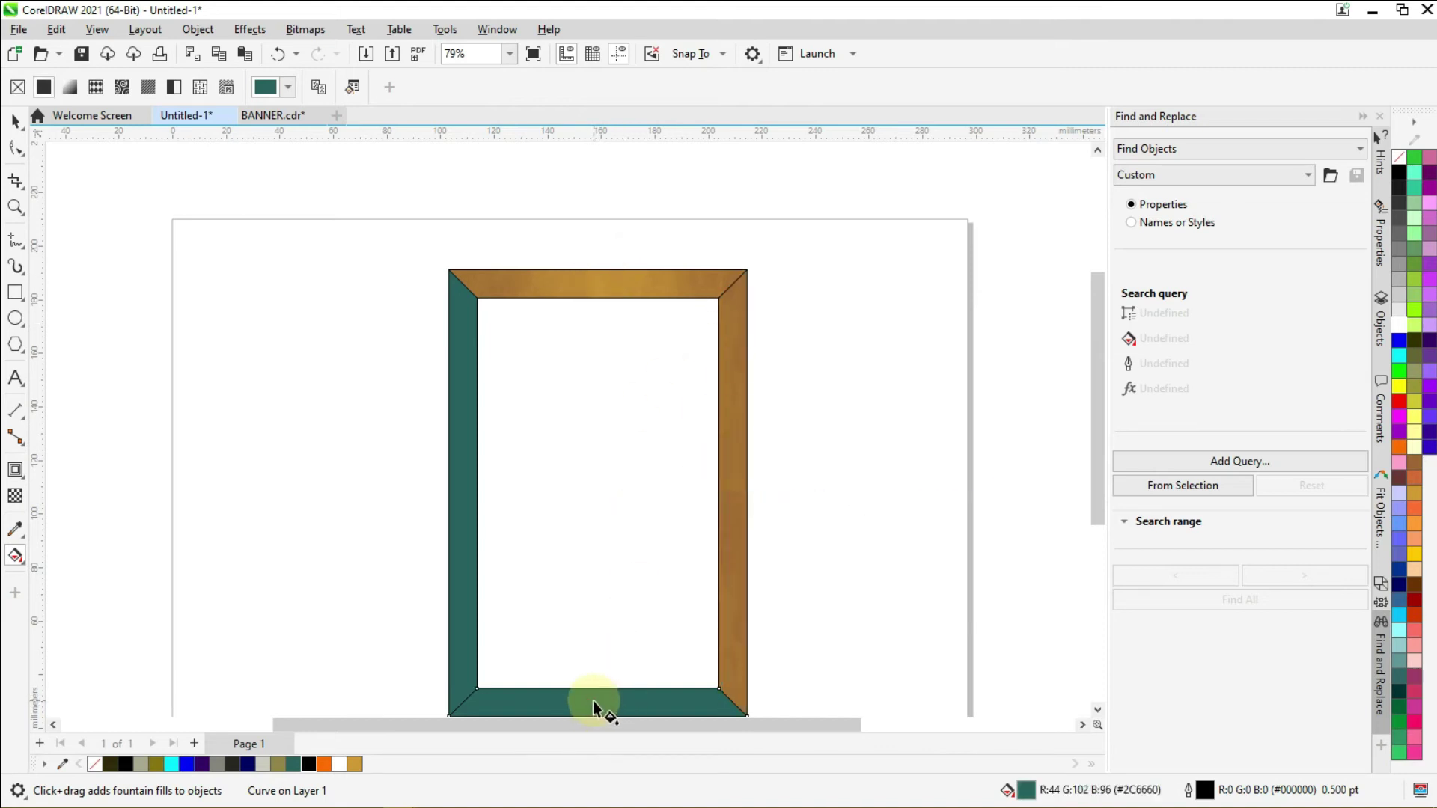
pyautogui.click(319, 87)
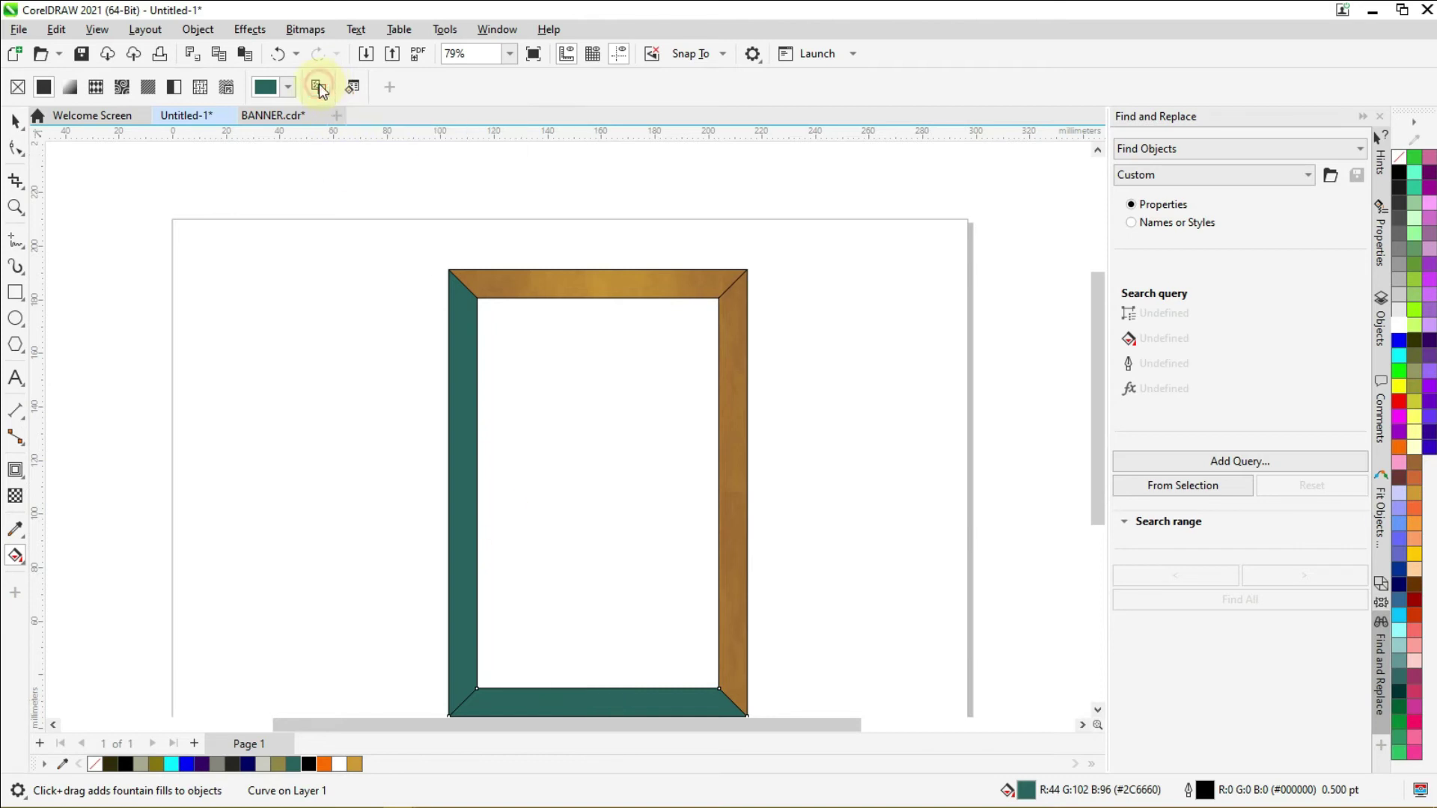
pyautogui.click(601, 282)
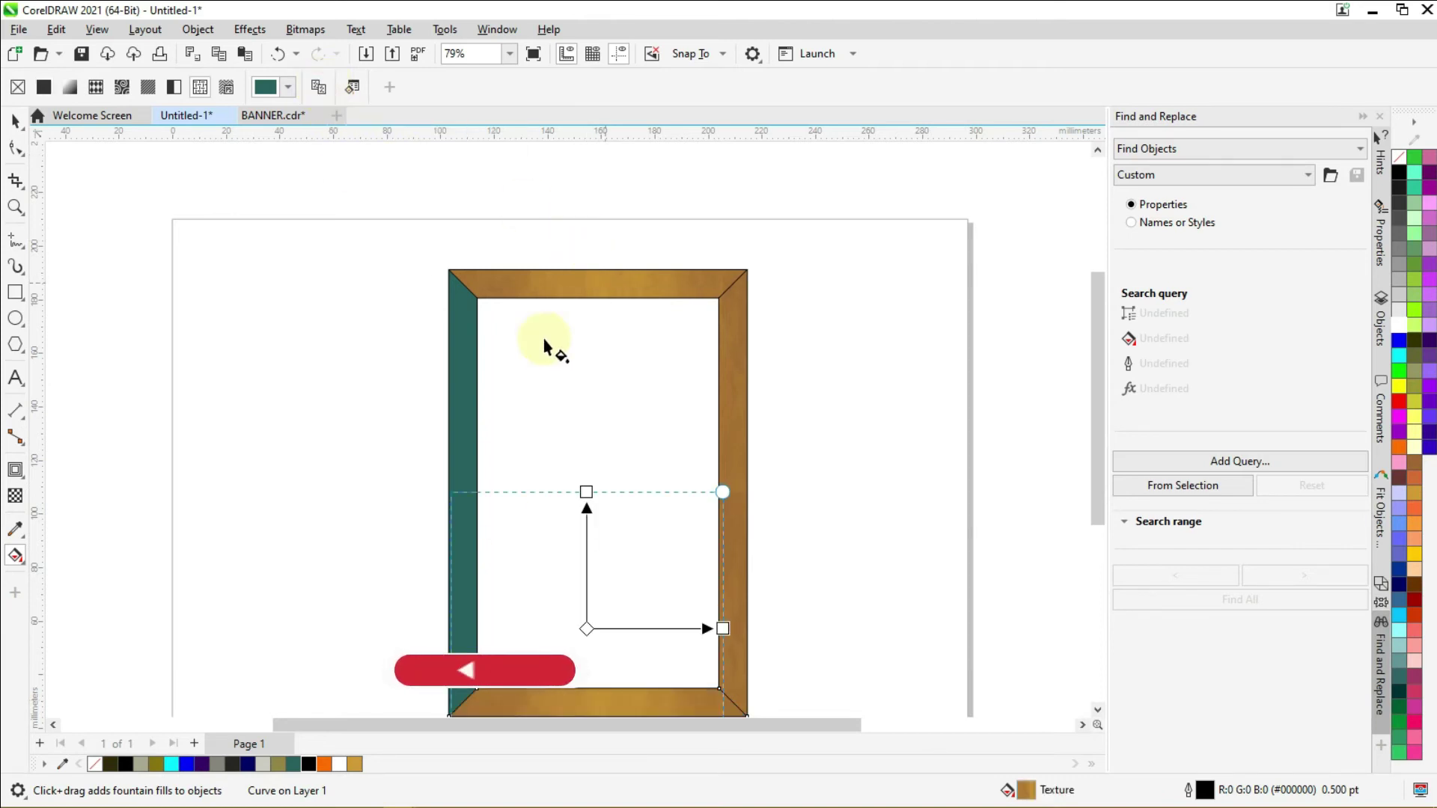
pyautogui.click(464, 361)
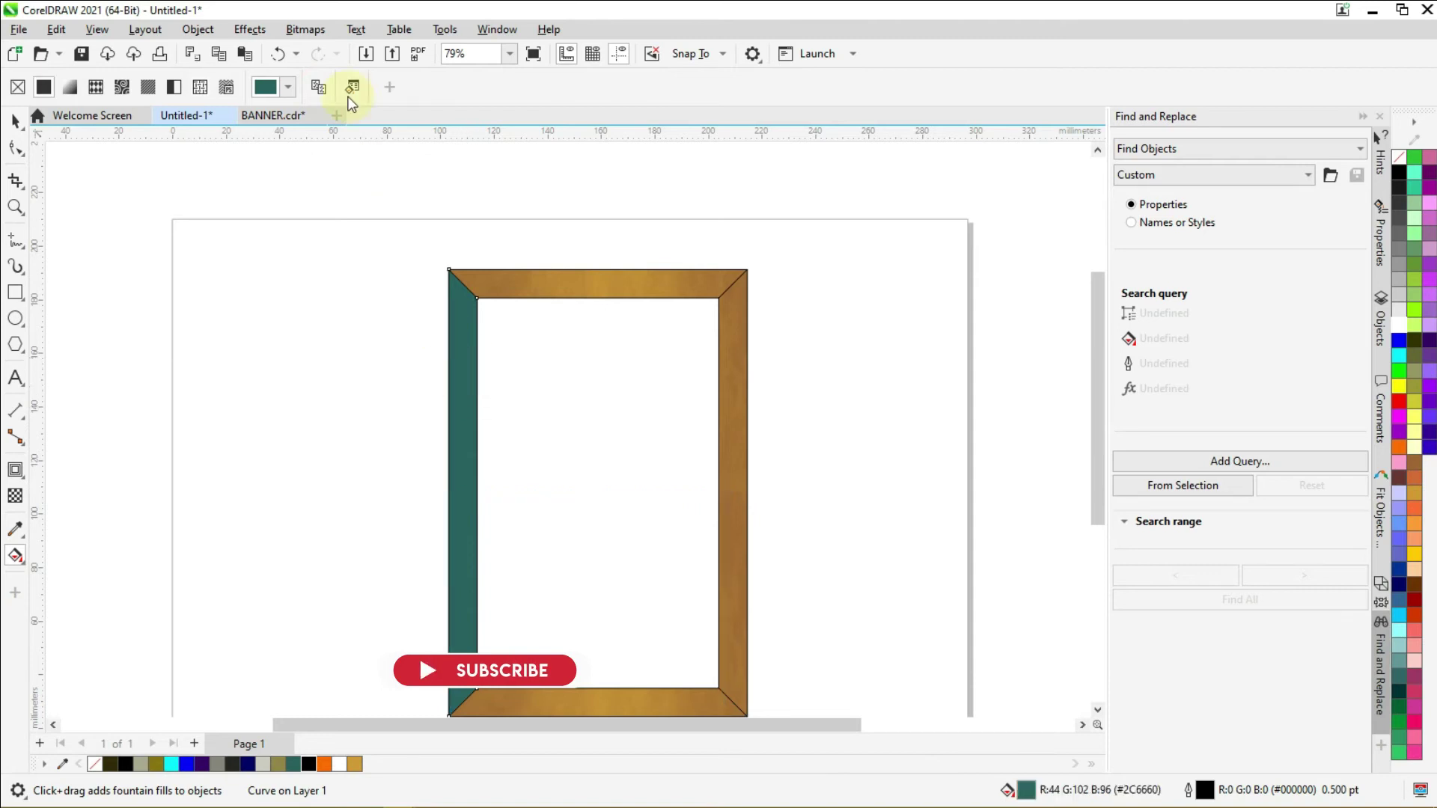
pyautogui.click(729, 369)
pyautogui.scroll(-1, 540, 285)
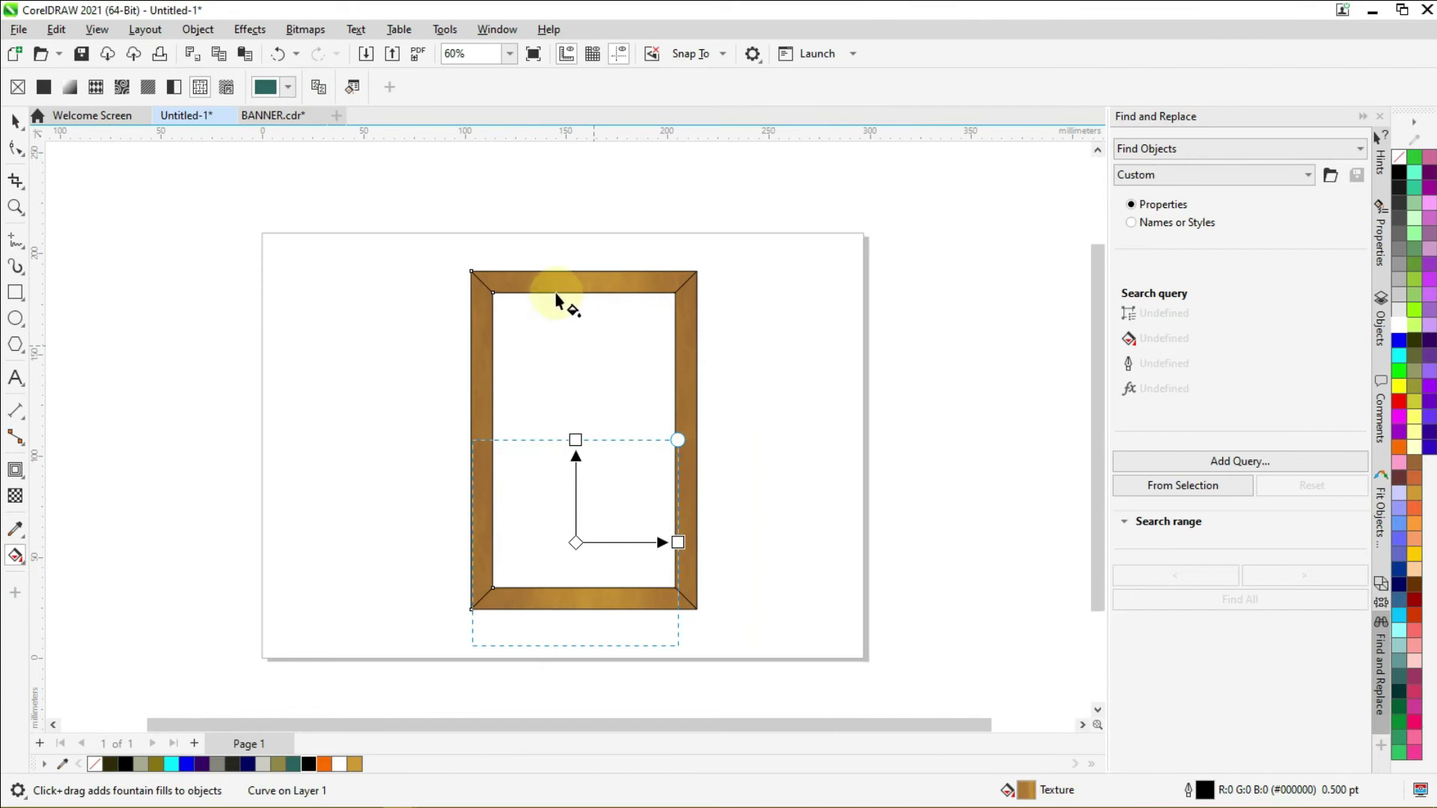
pyautogui.scroll(-1, 564, 307)
pyautogui.click(16, 120)
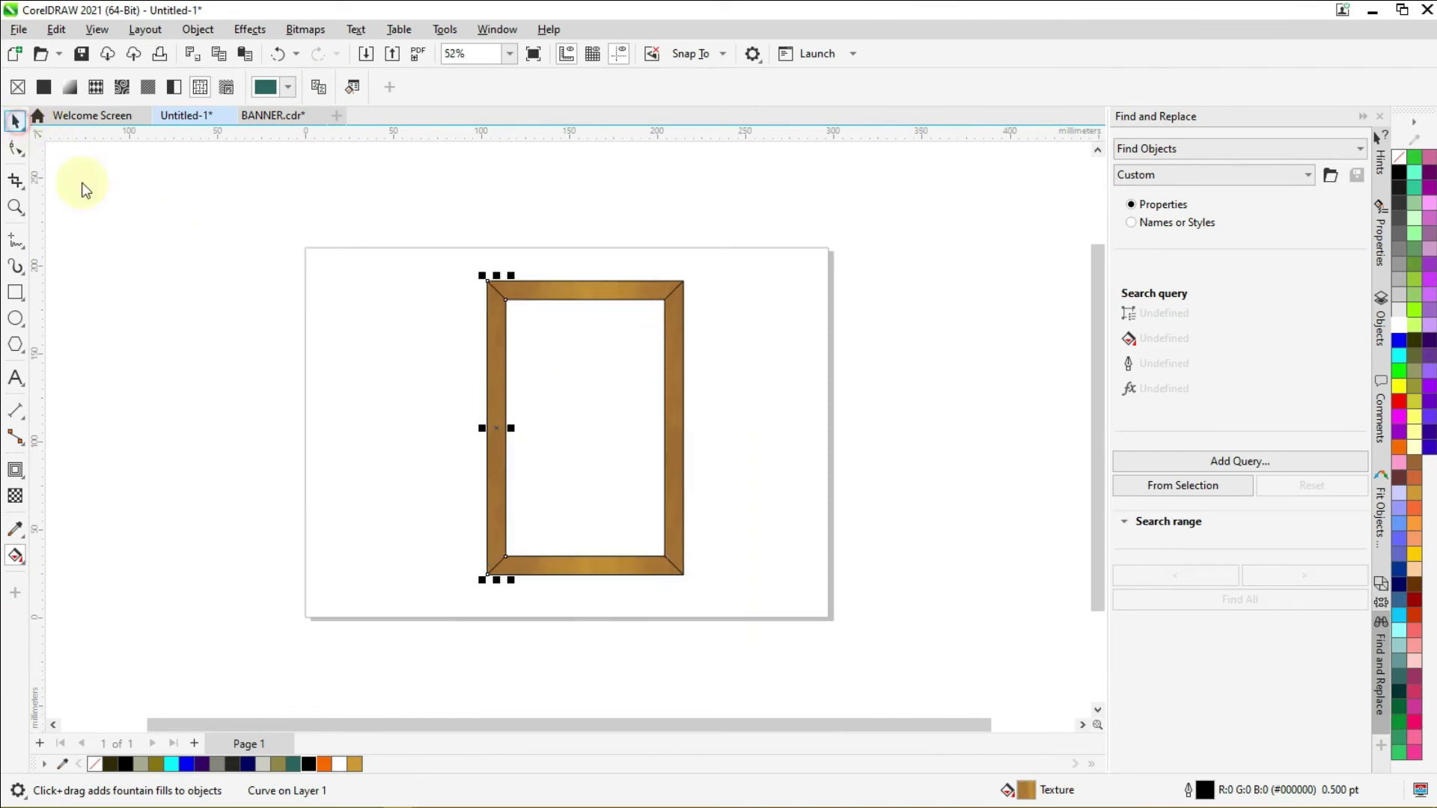
pyautogui.click(812, 353)
# Step: Import the portrait photo from the edit folder using Ctrl+I
pyautogui.scroll(2, 556, 312)
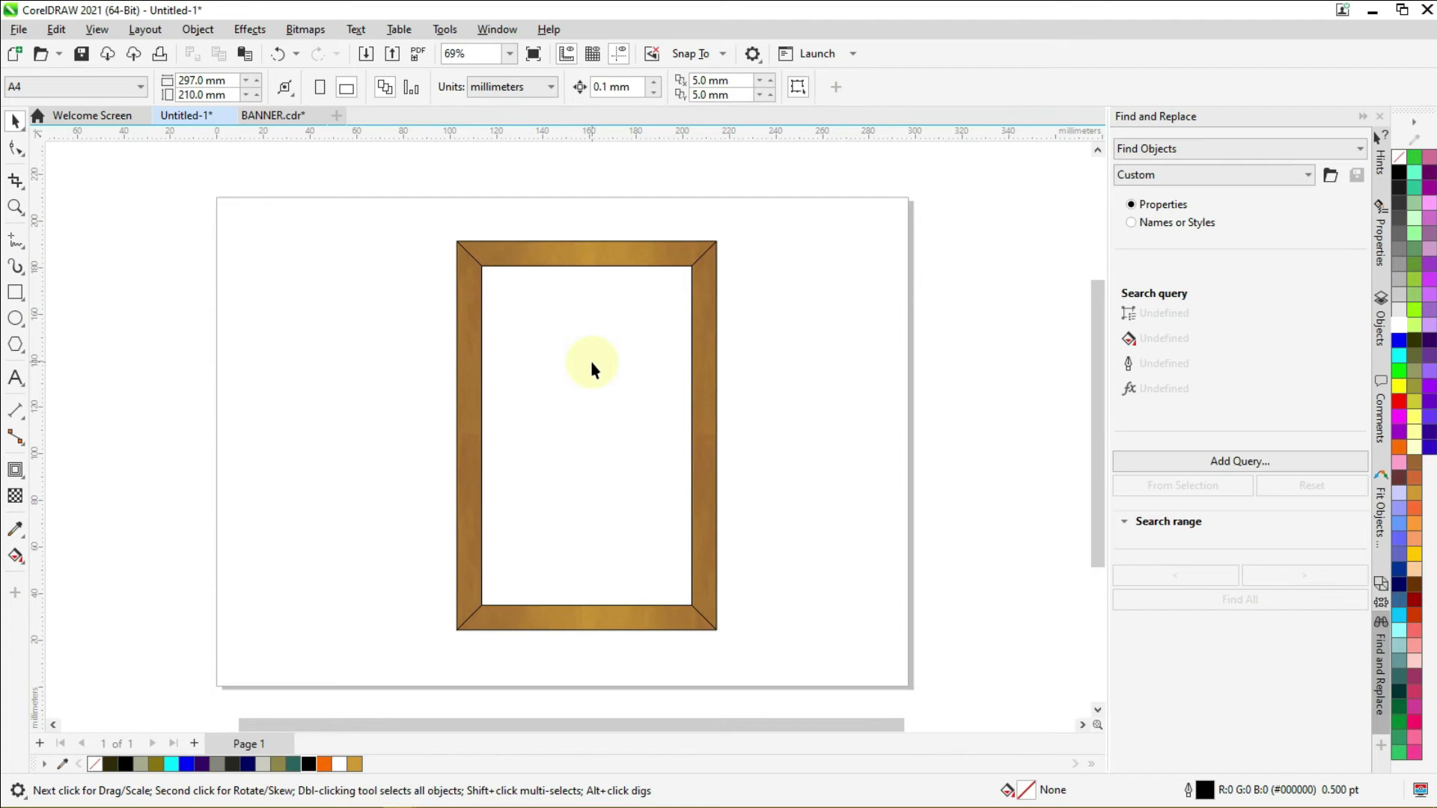
pyautogui.hotkey('ctrl', 'i')
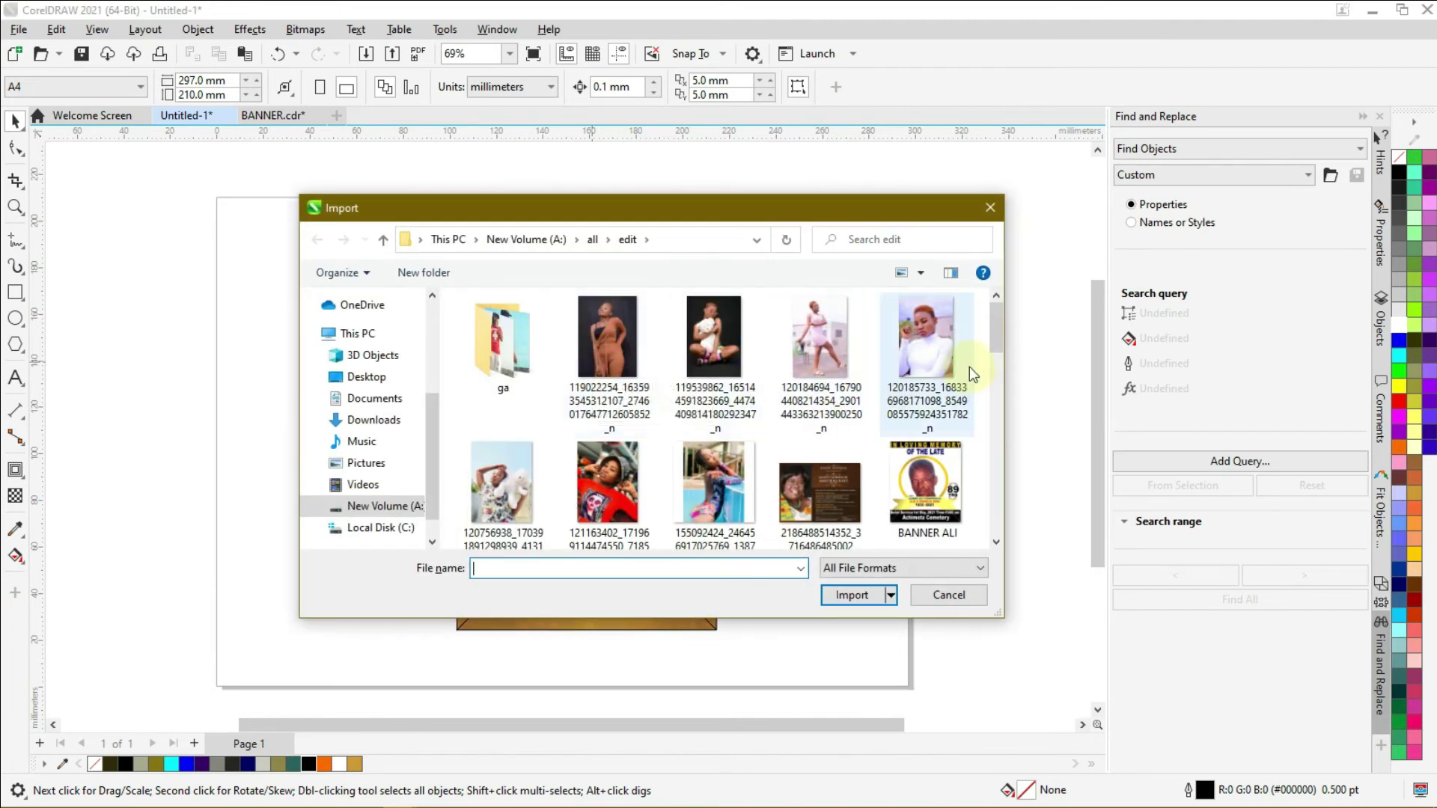
pyautogui.click(920, 341)
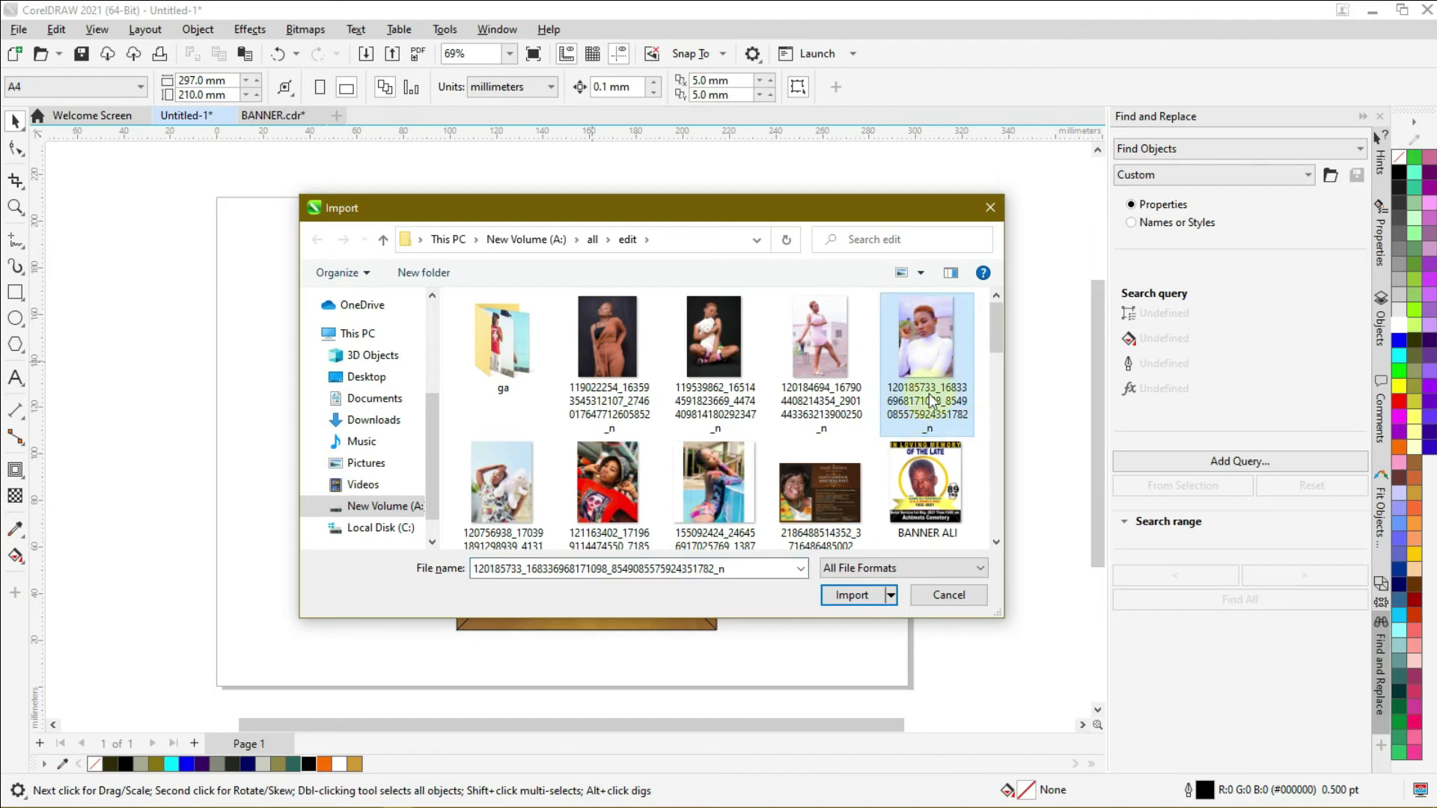
pyautogui.click(846, 595)
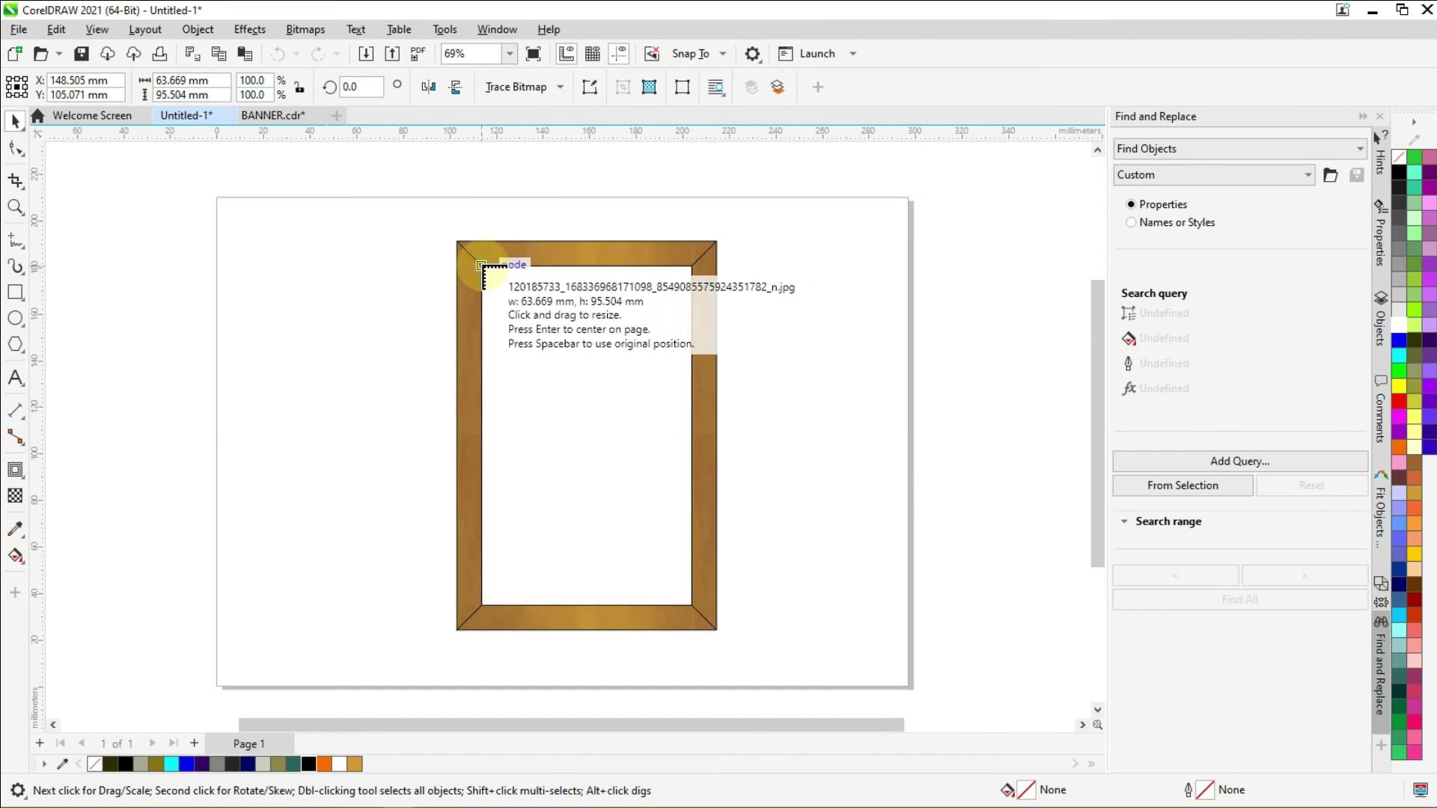
# Step: Place the imported photo at the frame's inner top-left, sized to the opening's width
pyautogui.moveTo(600, 477); pyautogui.dragTo(711, 660)
pyautogui.scroll(-2, 599, 374)
pyautogui.scroll(2, 594, 333)
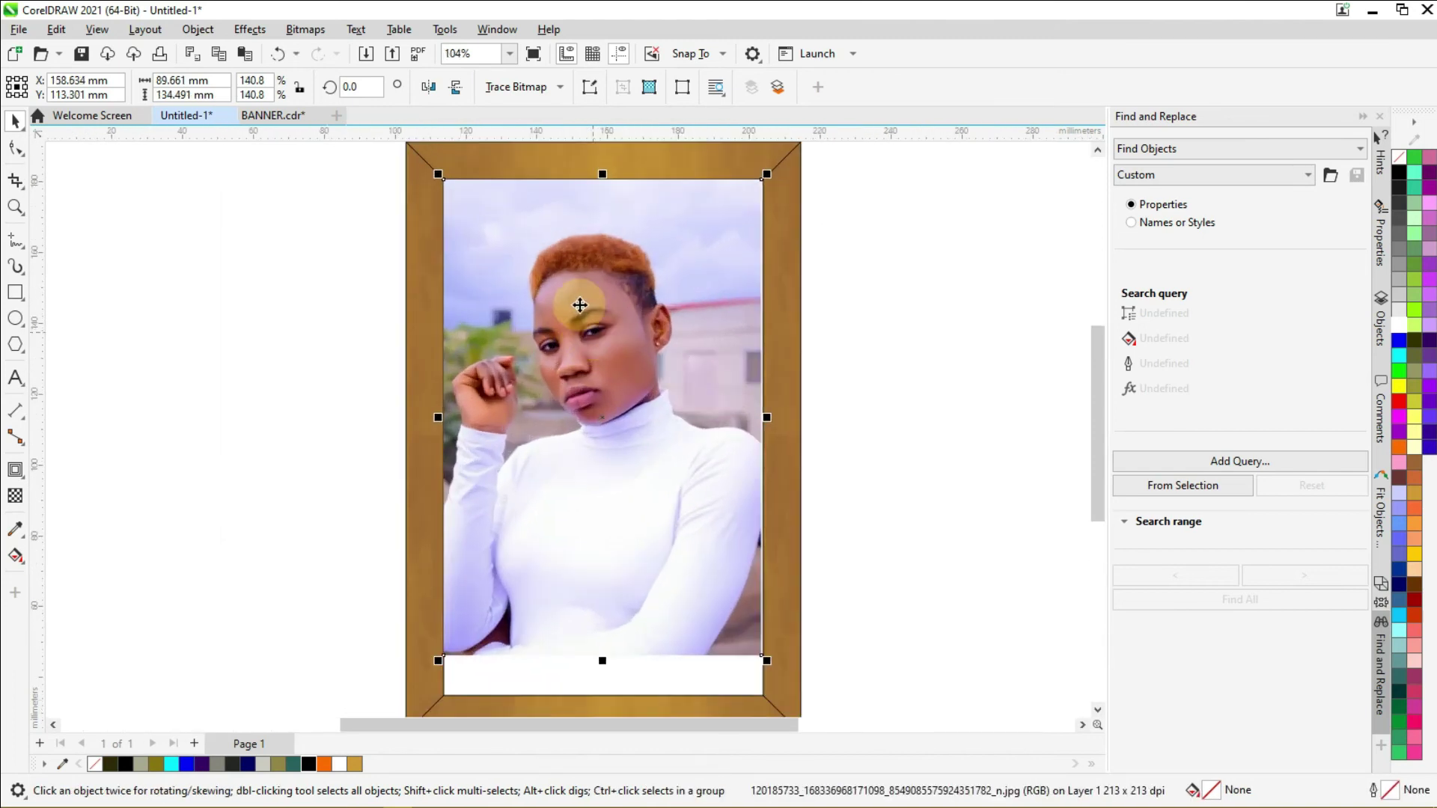
pyautogui.scroll(1, 573, 310)
pyautogui.scroll(-2, 568, 312)
pyautogui.scroll(1, 598, 378)
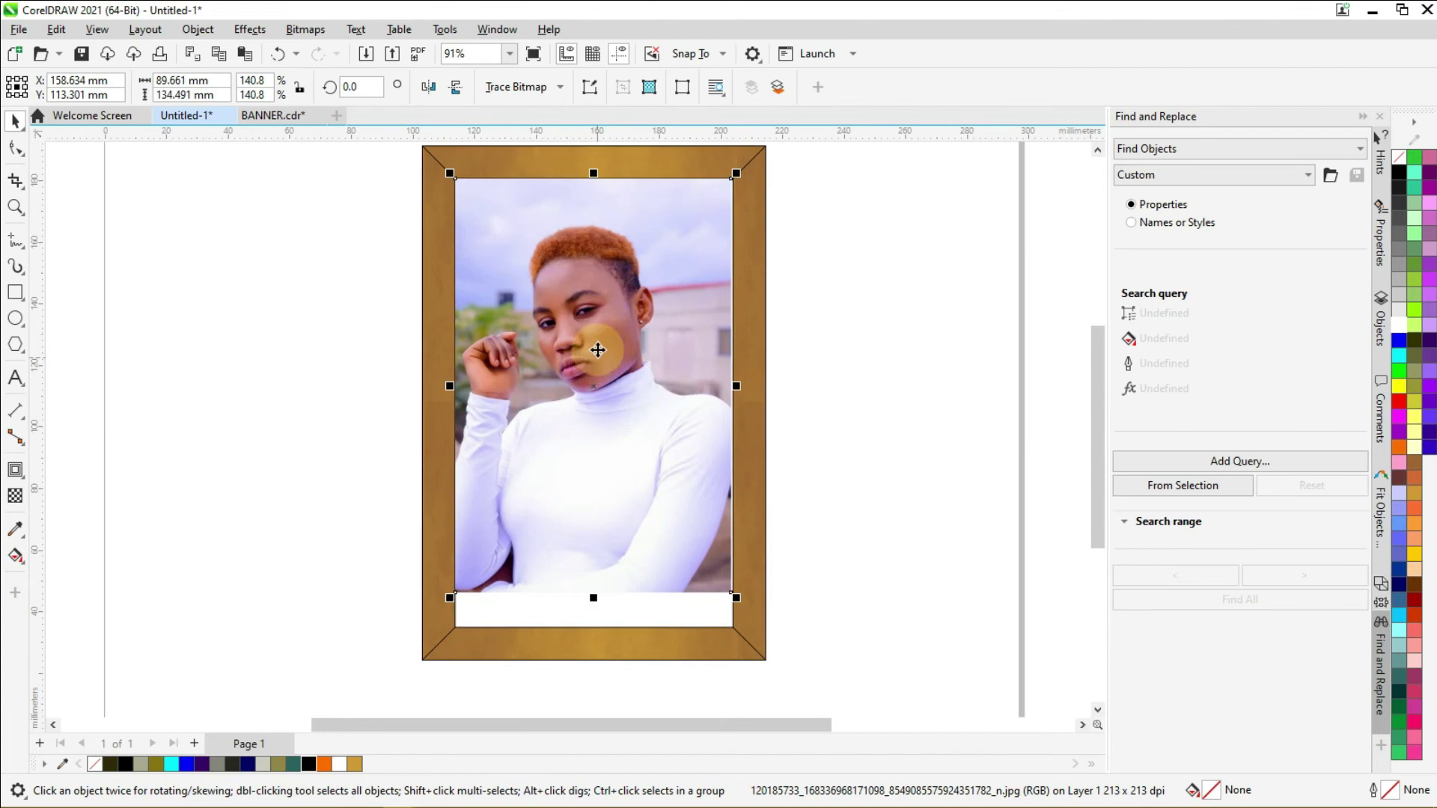
# Step: Nudge the photo down two steps inside the frame, then deselect it
pyautogui.press('Down')
pyautogui.press('Down')
pyautogui.press('Down')
pyautogui.press('Down')
pyautogui.press('Down')
pyautogui.press('Down')
pyautogui.press('Down')
pyautogui.press('Down')
pyautogui.press('Down')
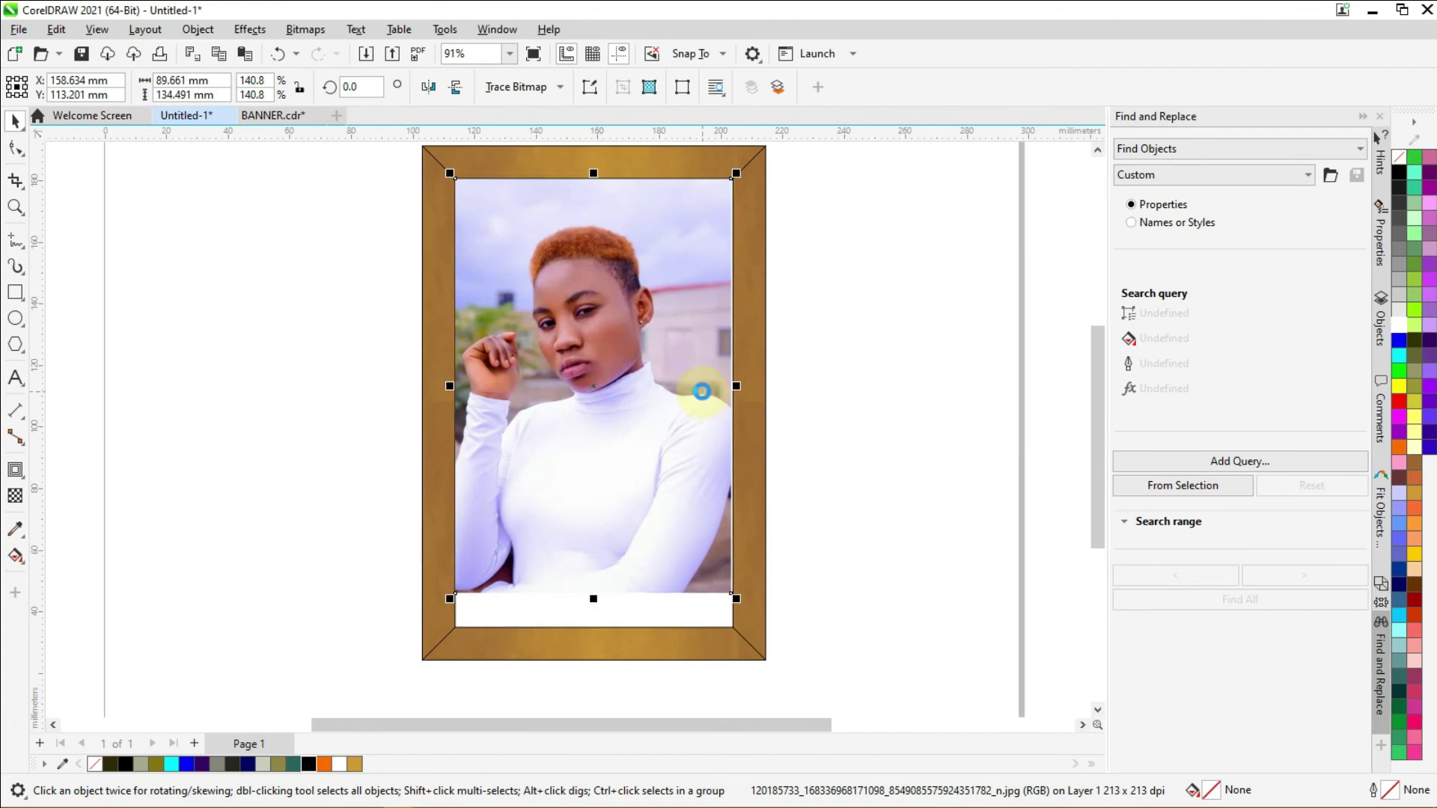
pyautogui.press('Down')
pyautogui.press('Down')
pyautogui.press('Down')
pyautogui.press('Down')
pyautogui.press('Down')
pyautogui.press('Down')
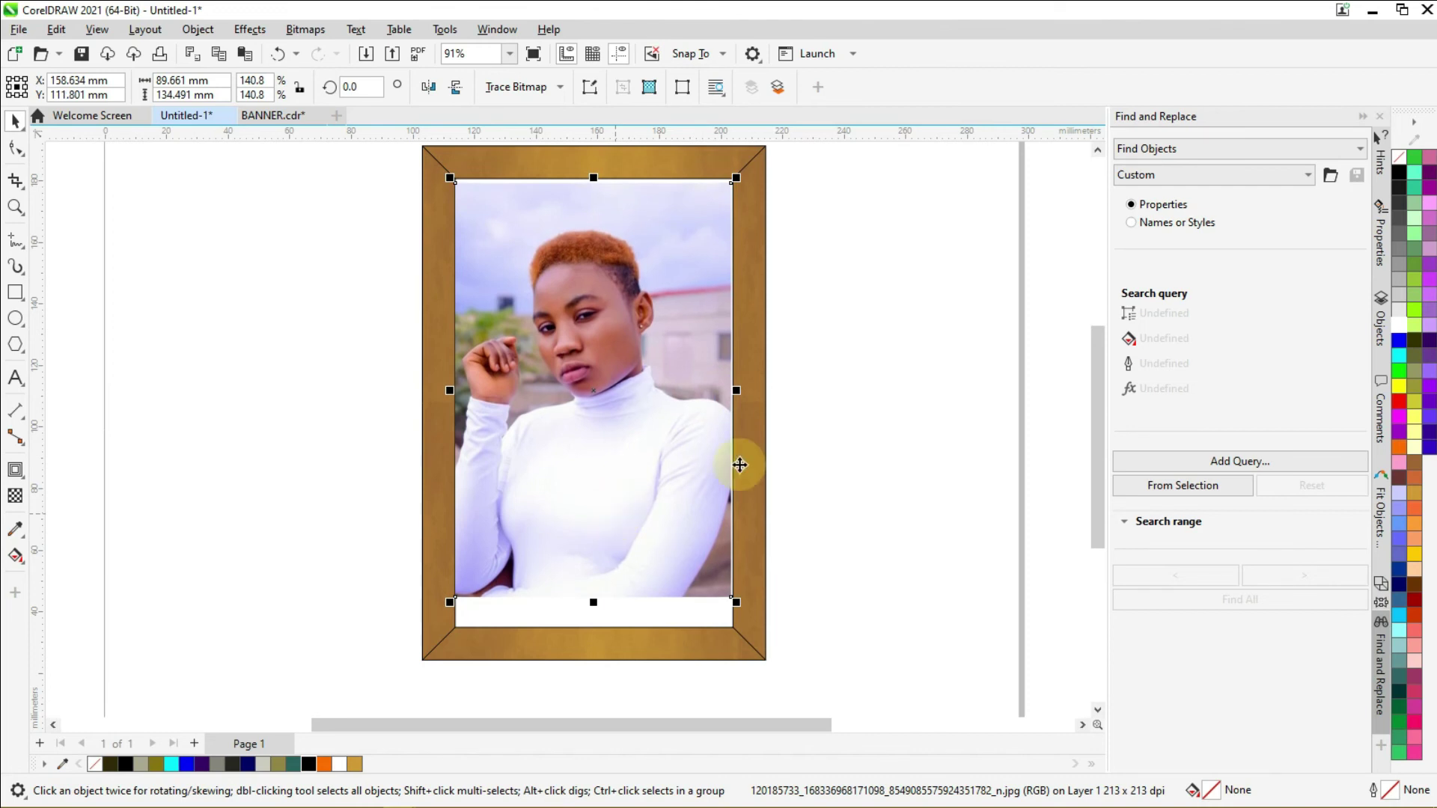
pyautogui.click(831, 427)
pyautogui.scroll(-2, 545, 361)
pyautogui.scroll(4, 558, 313)
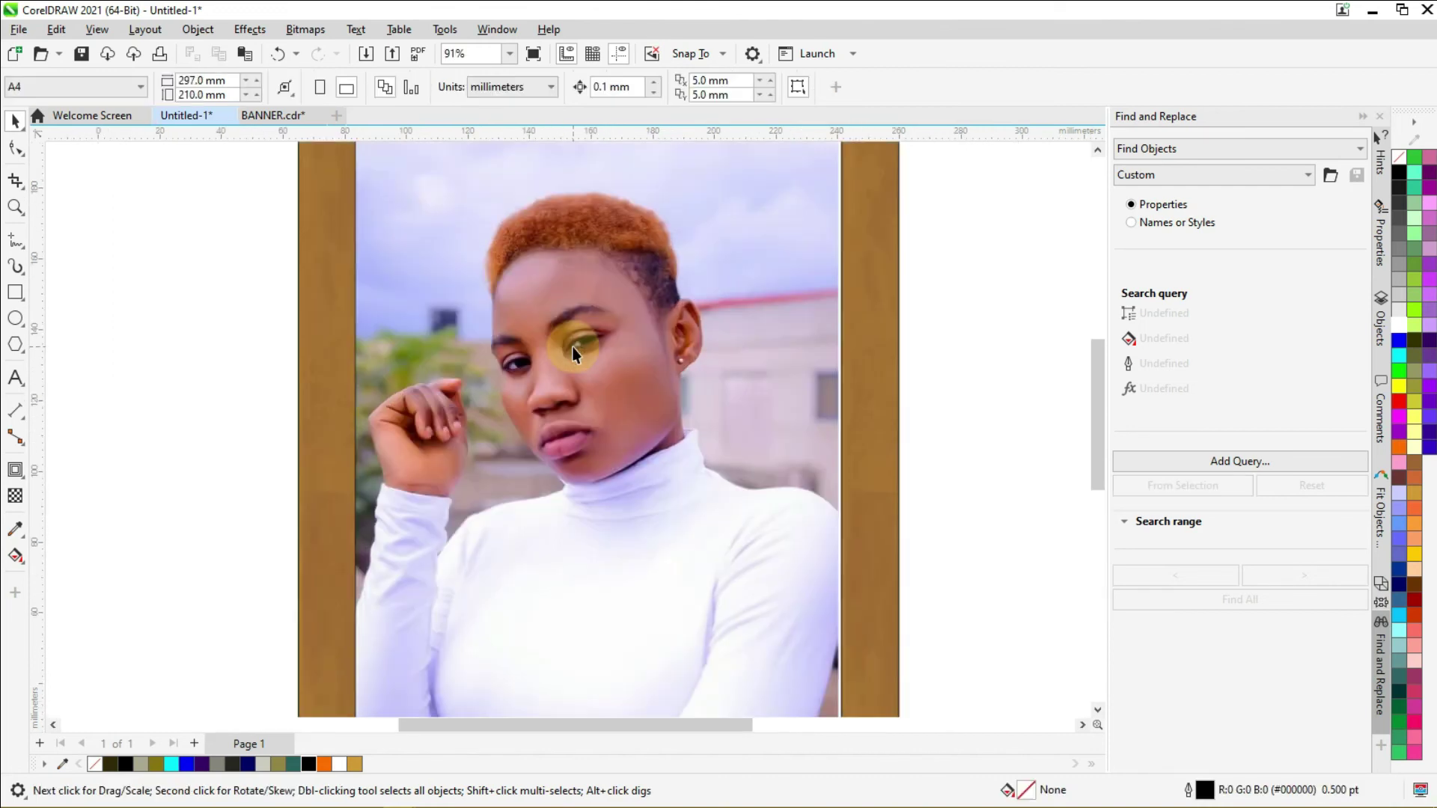
pyautogui.scroll(-4, 565, 329)
pyautogui.scroll(2, 575, 353)
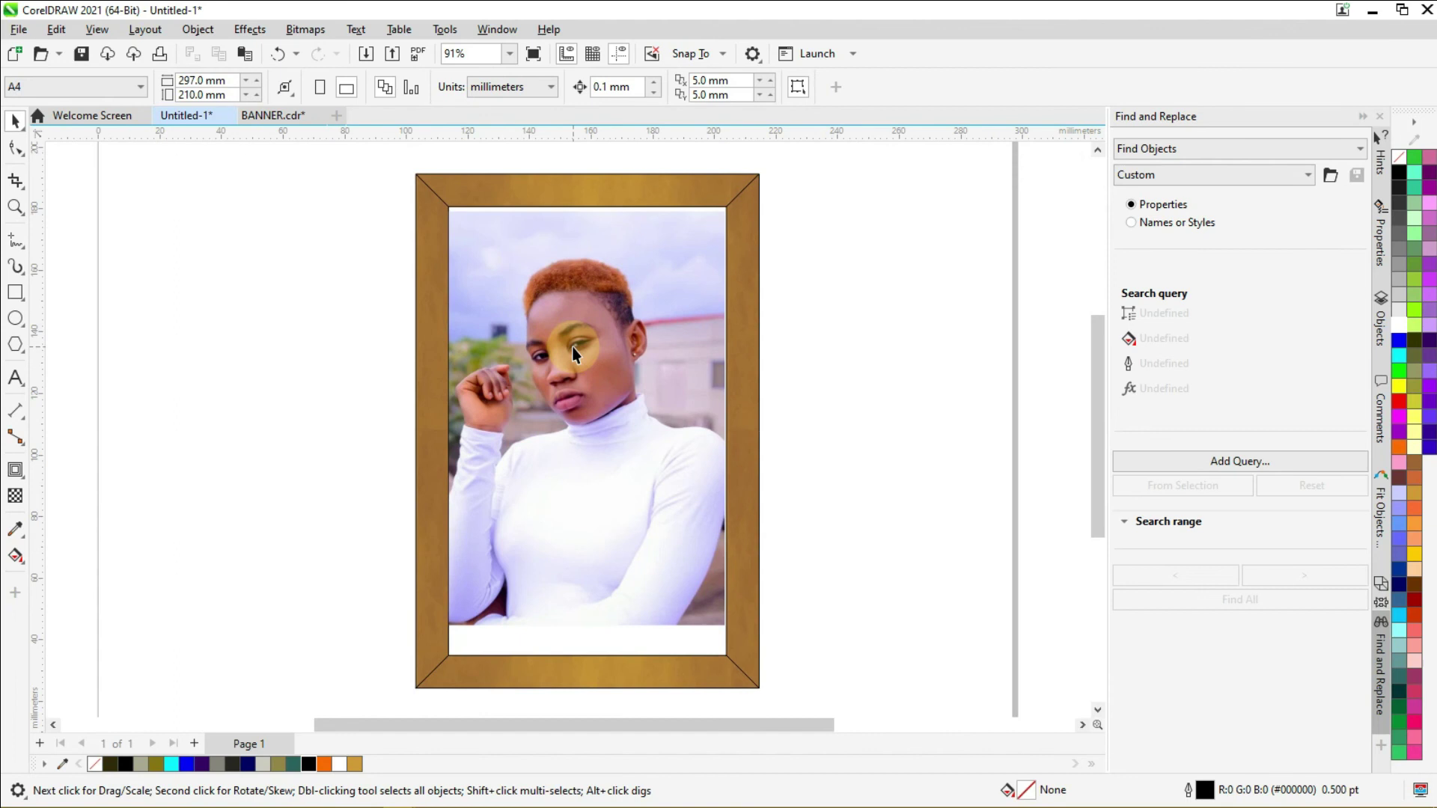
pyautogui.scroll(-3, 575, 353)
pyautogui.scroll(1, 573, 339)
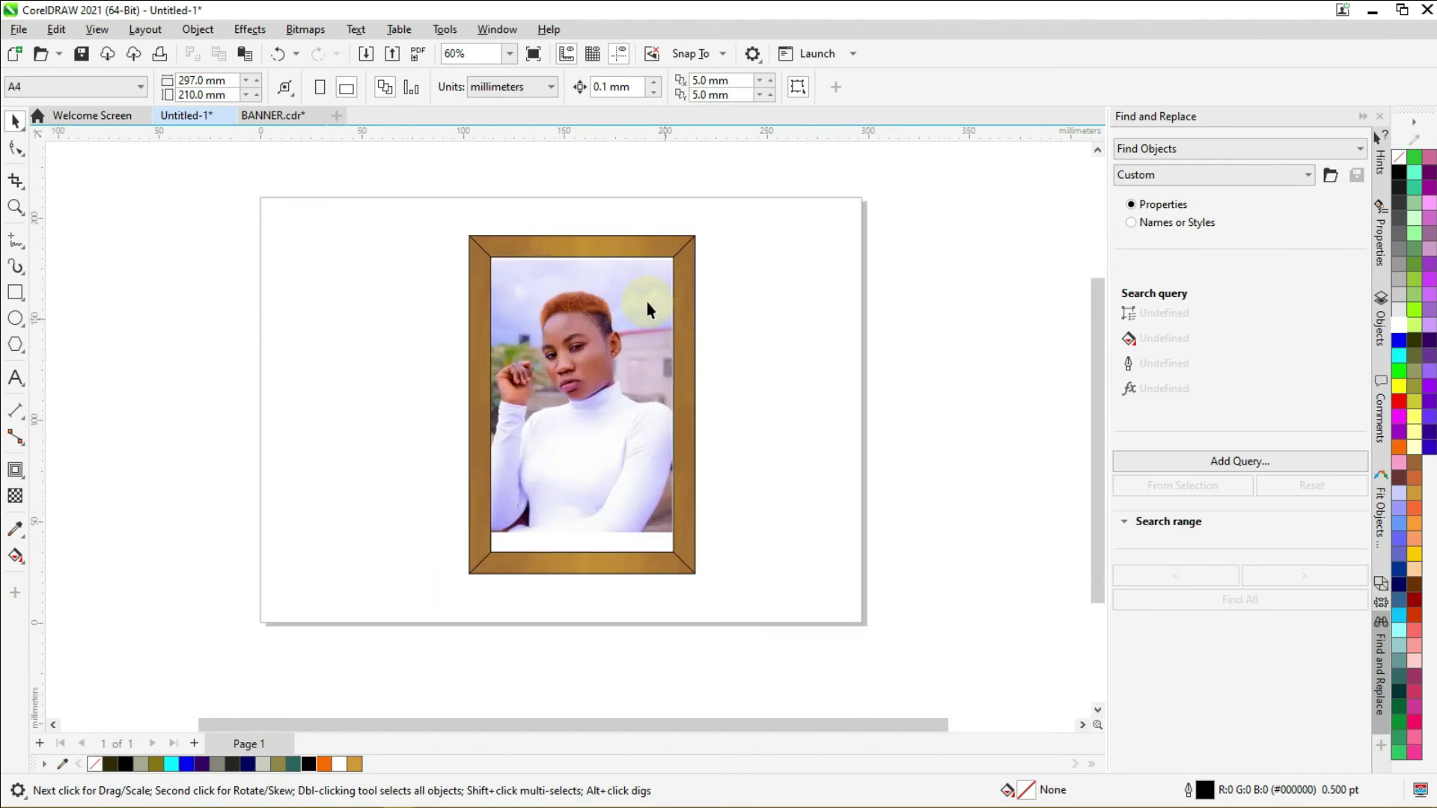
pyautogui.scroll(2, 613, 267)
pyautogui.scroll(1, 558, 271)
pyautogui.scroll(-1, 557, 271)
pyautogui.scroll(1, 557, 271)
pyautogui.scroll(-2, 558, 271)
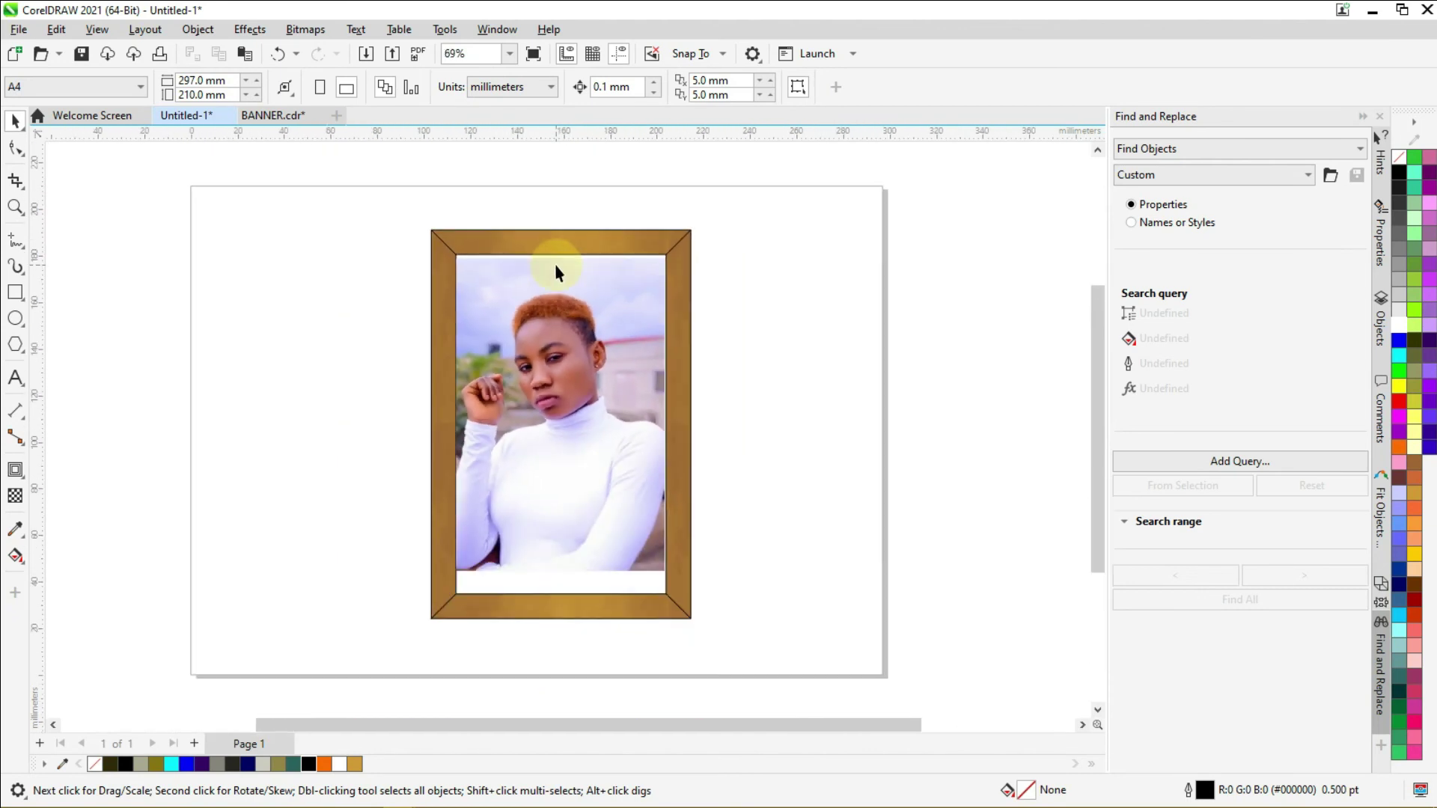
pyautogui.scroll(1, 585, 455)
pyautogui.scroll(2, 563, 397)
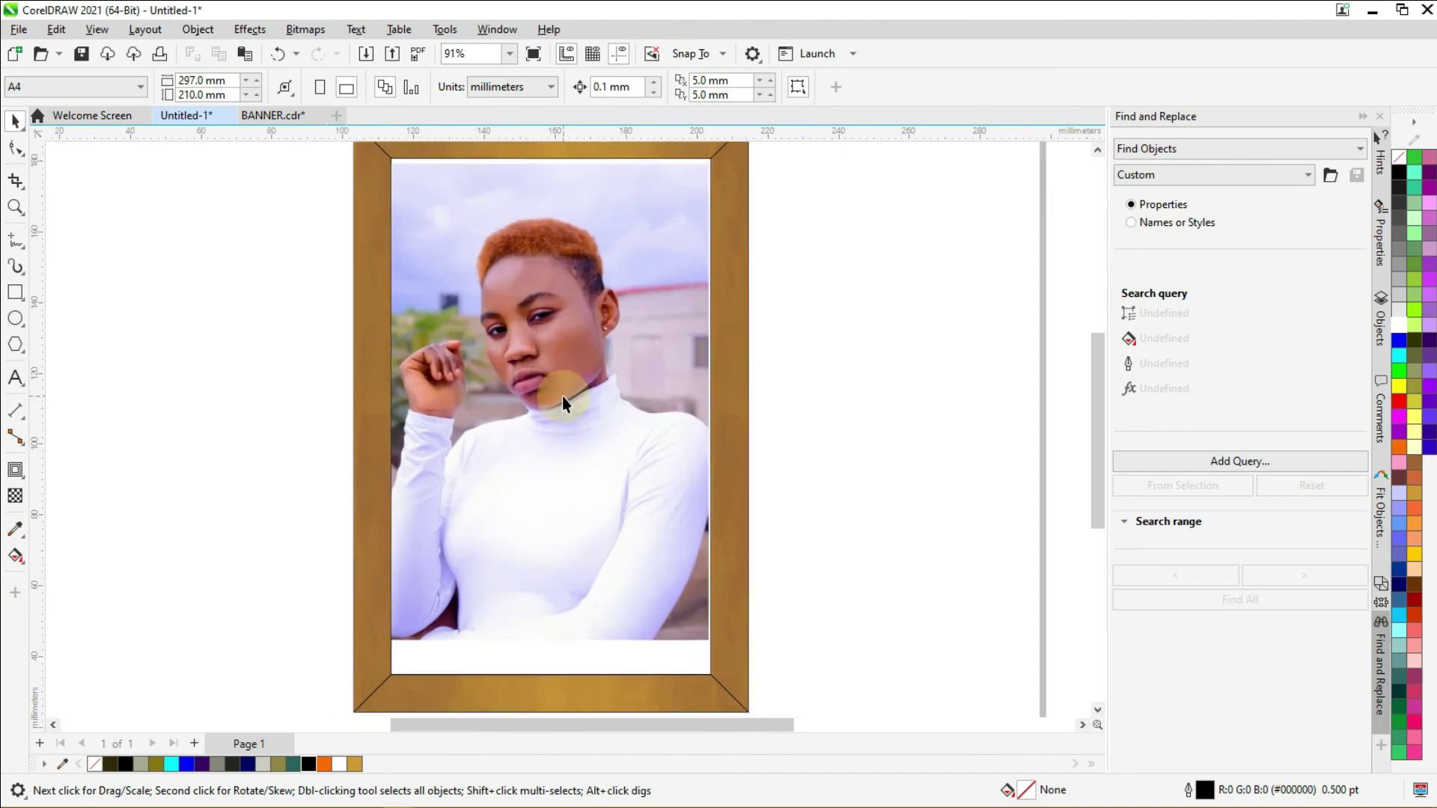
pyautogui.scroll(-2, 563, 397)
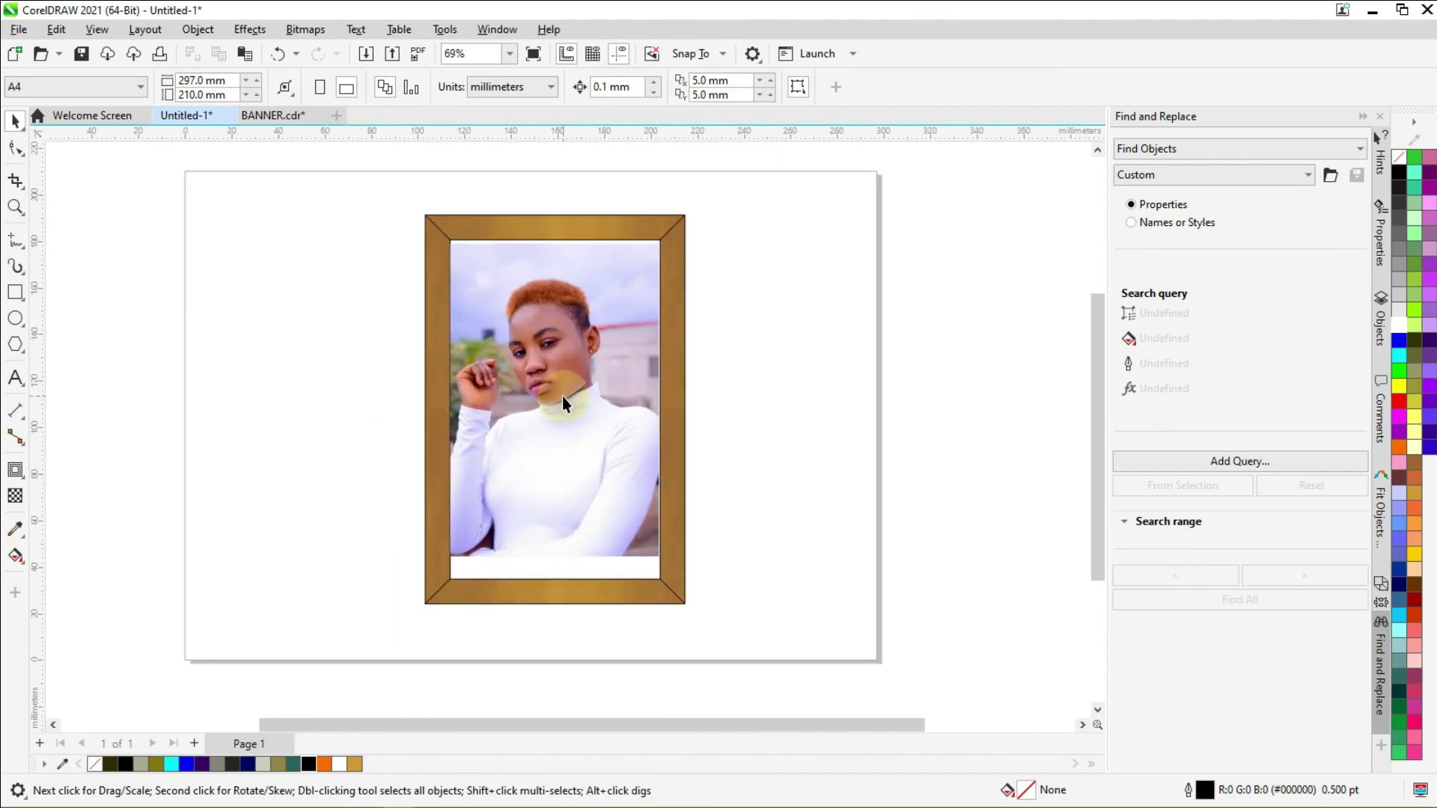
pyautogui.scroll(1, 563, 379)
pyautogui.scroll(1, 561, 362)
pyautogui.scroll(-1, 561, 356)
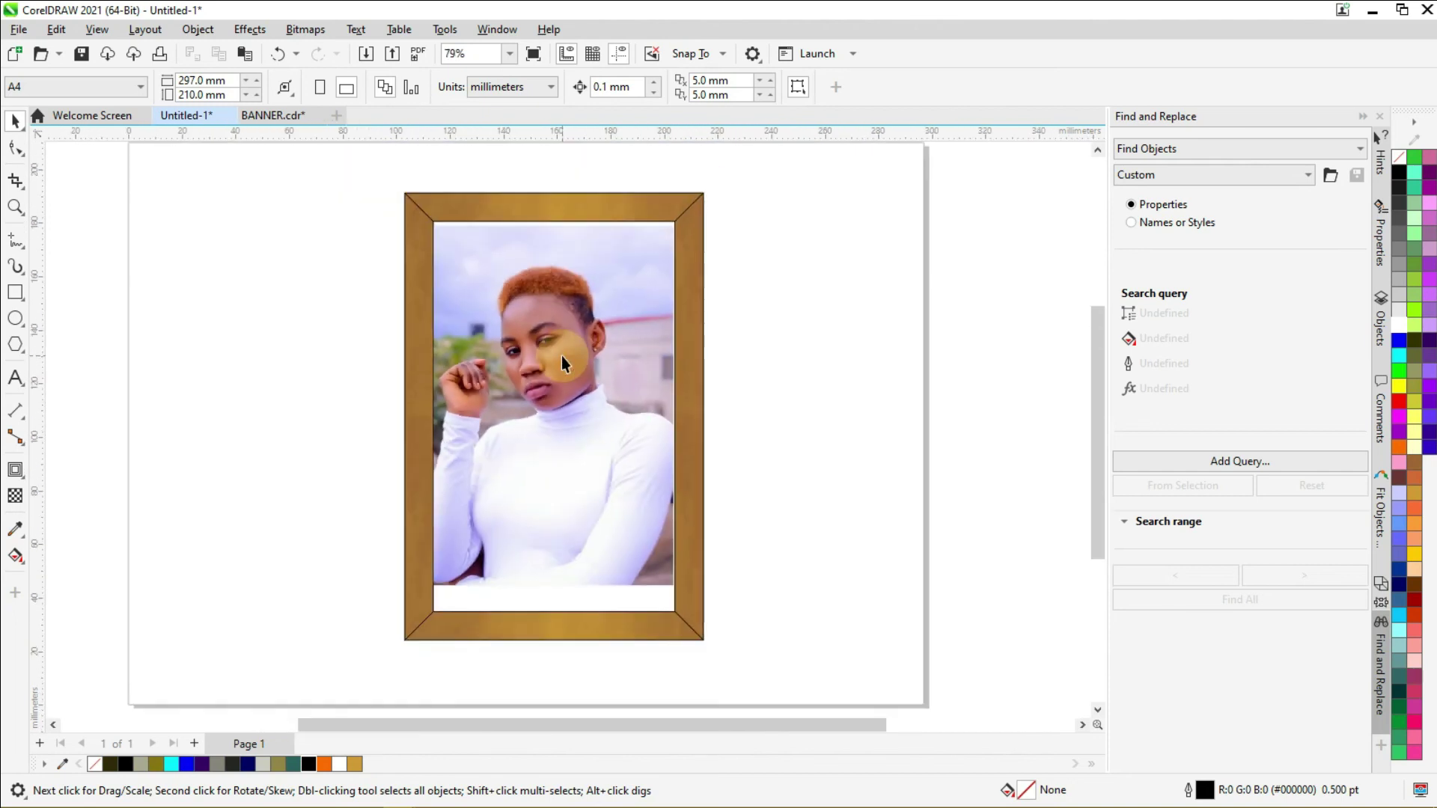
pyautogui.scroll(5, 663, 383)
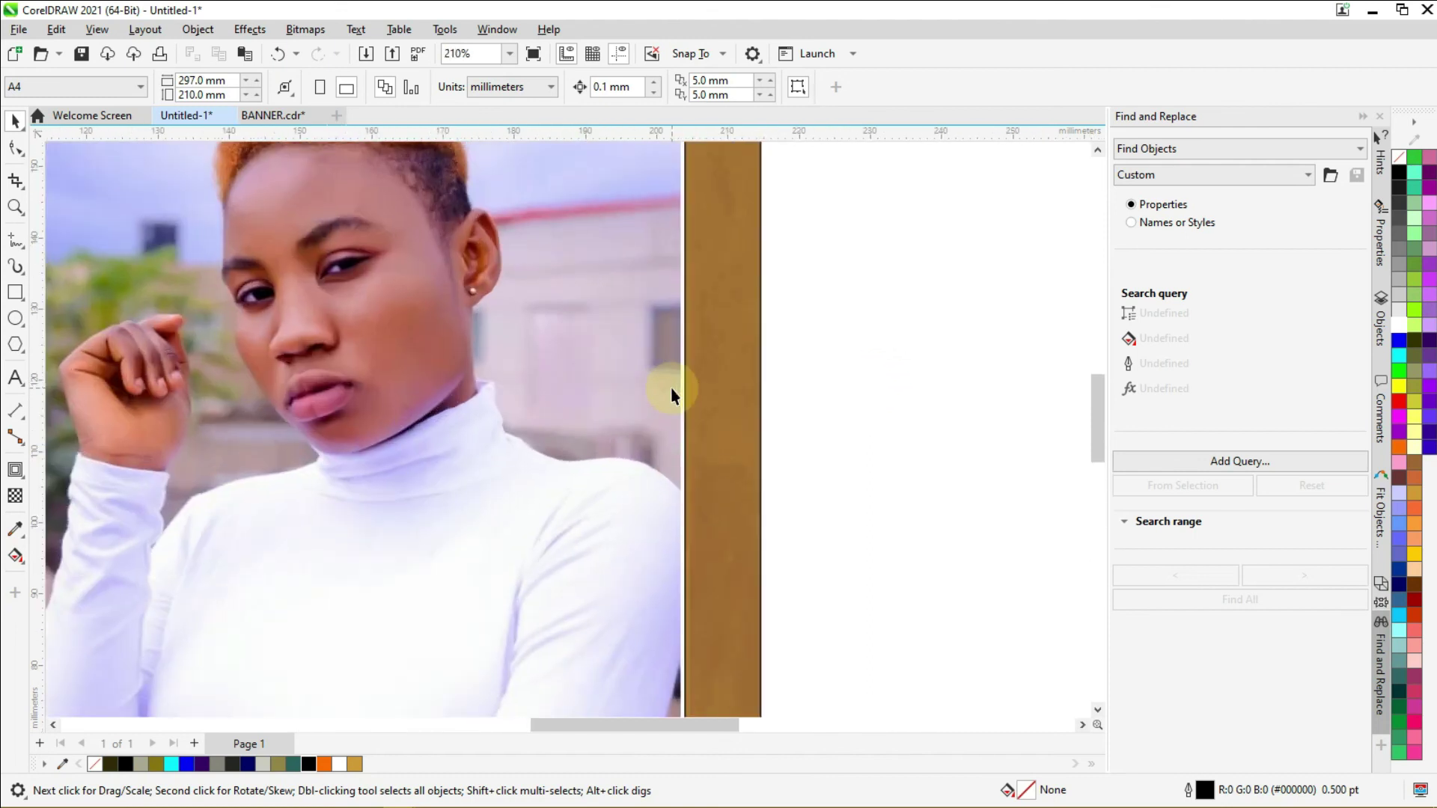
# Step: Widen the selected photo so its right side meets the frame's inner right edge
pyautogui.click(594, 342)
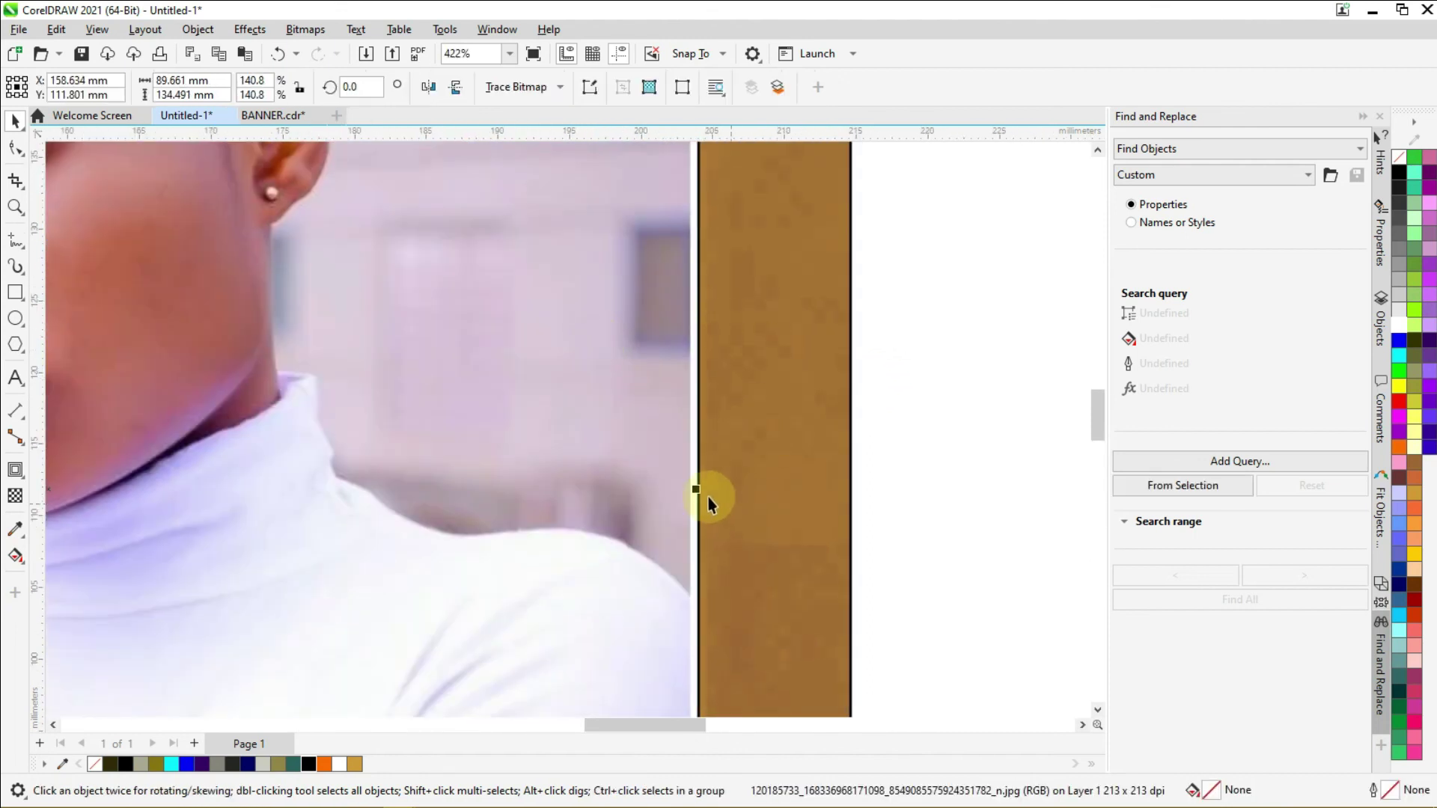
pyautogui.scroll(2, 708, 497)
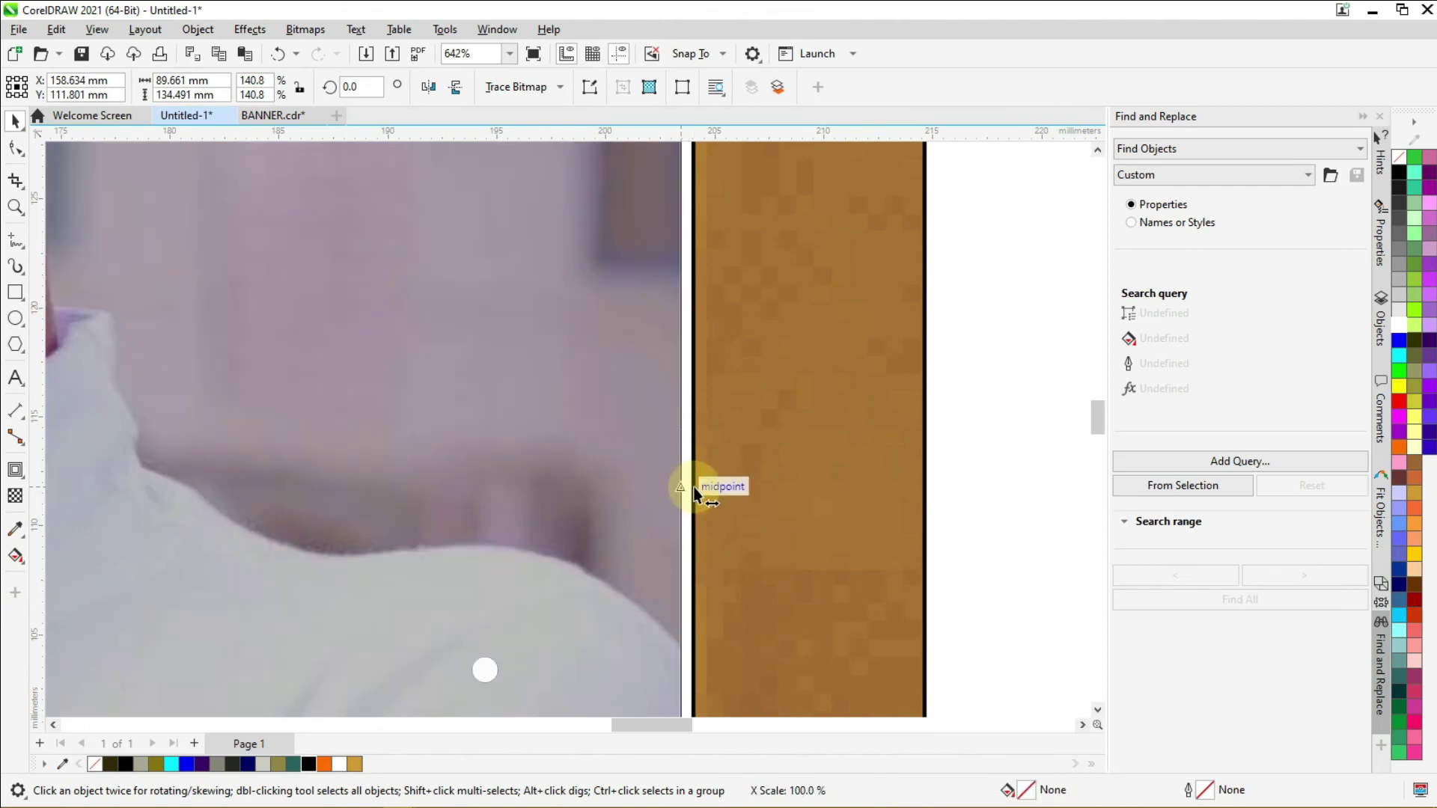
pyautogui.moveTo(688, 490); pyautogui.dragTo(698, 490)
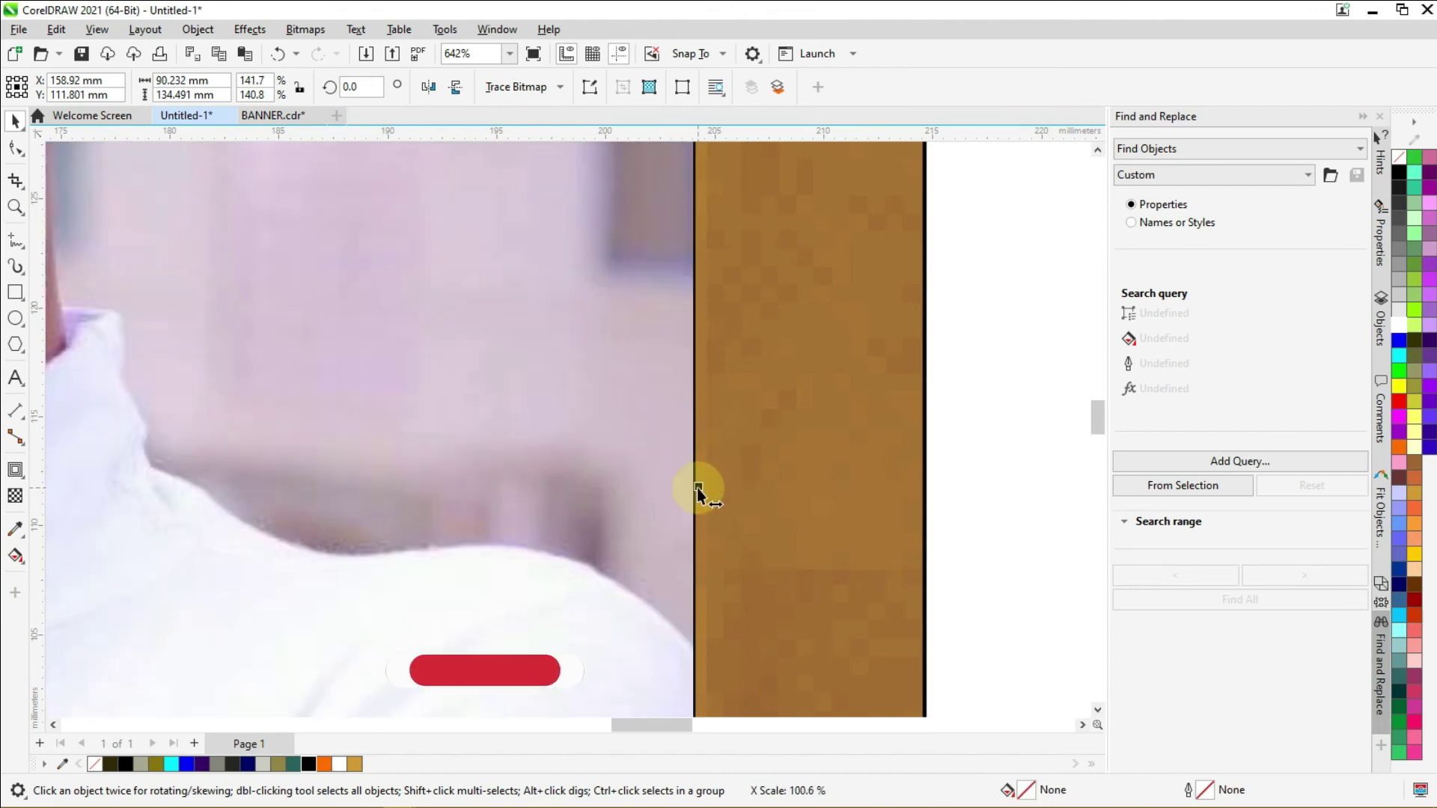
pyautogui.scroll(-5, 698, 491)
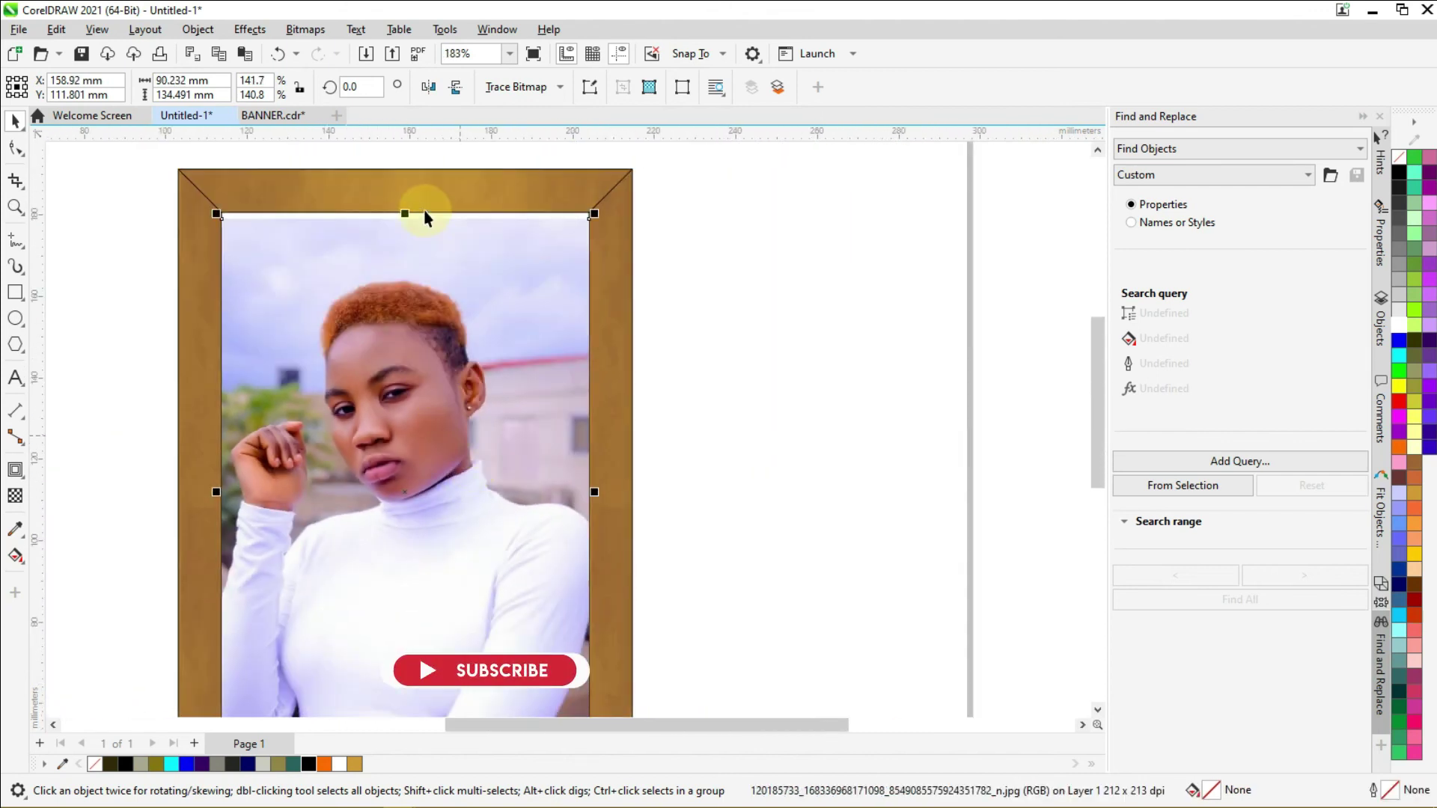
pyautogui.scroll(-1, 385, 333)
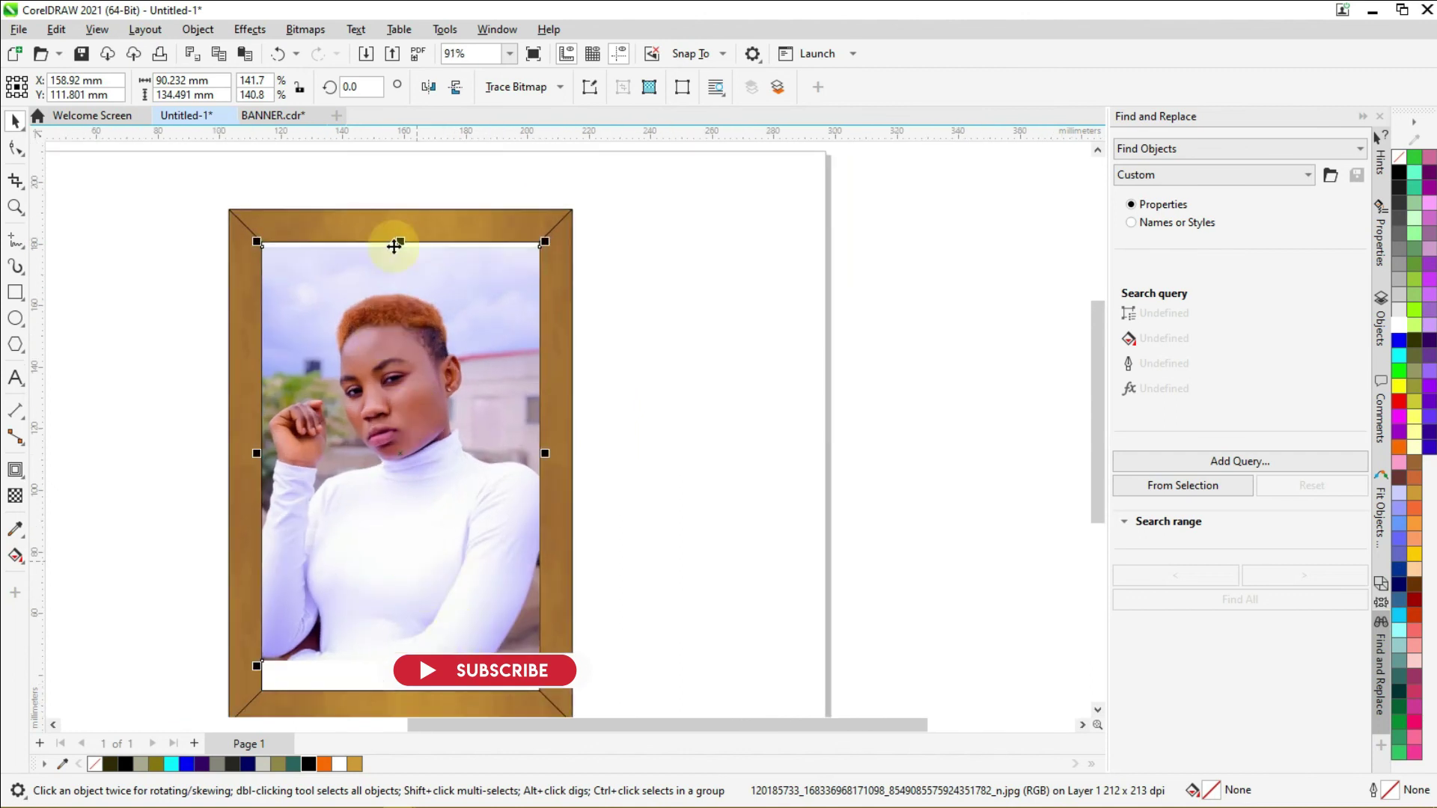
pyautogui.scroll(4, 401, 193)
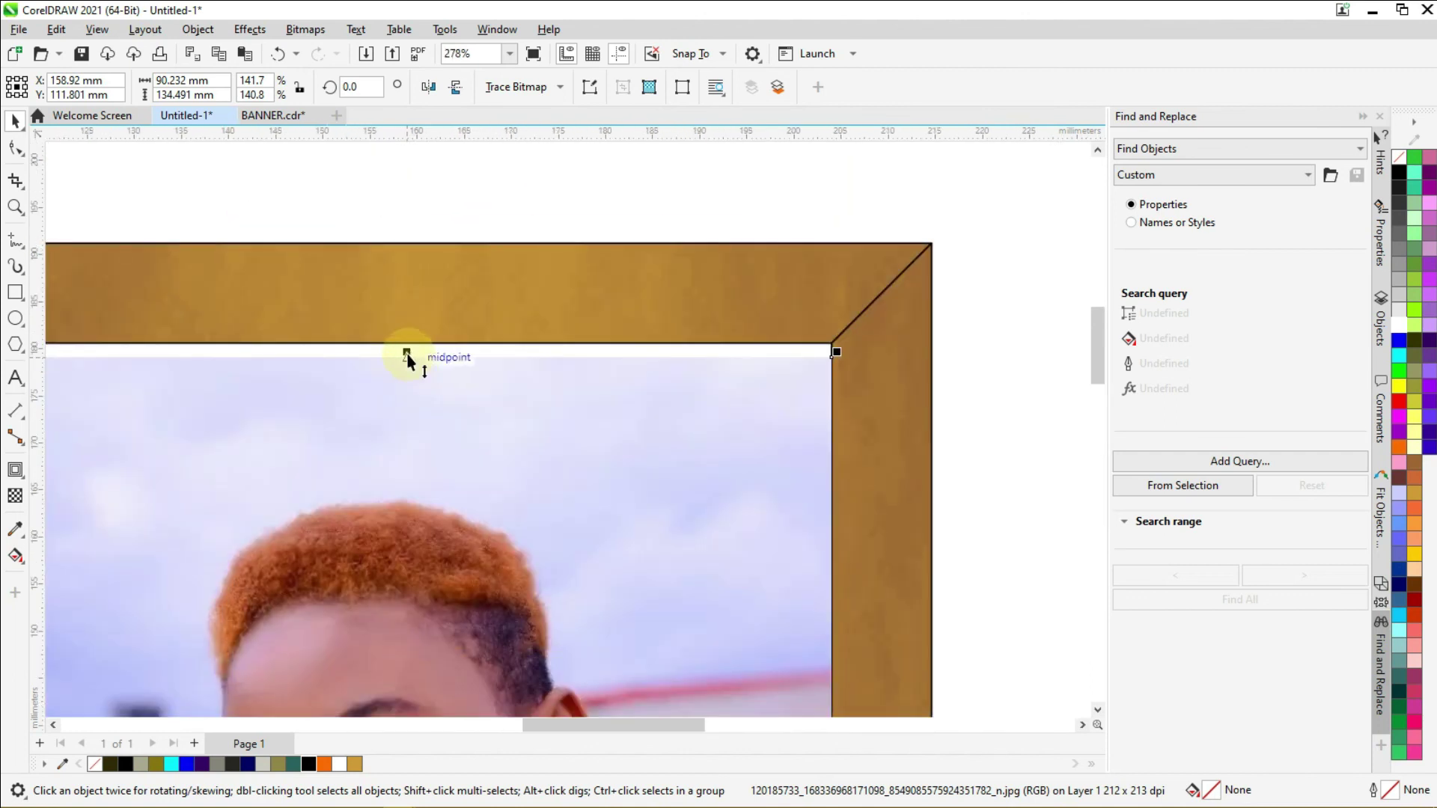
# Step: Stretch the photo upward until it is flush with the frame's inner top edge
pyautogui.moveTo(406, 357); pyautogui.dragTo(474, 320)
pyautogui.scroll(-2, 475, 321)
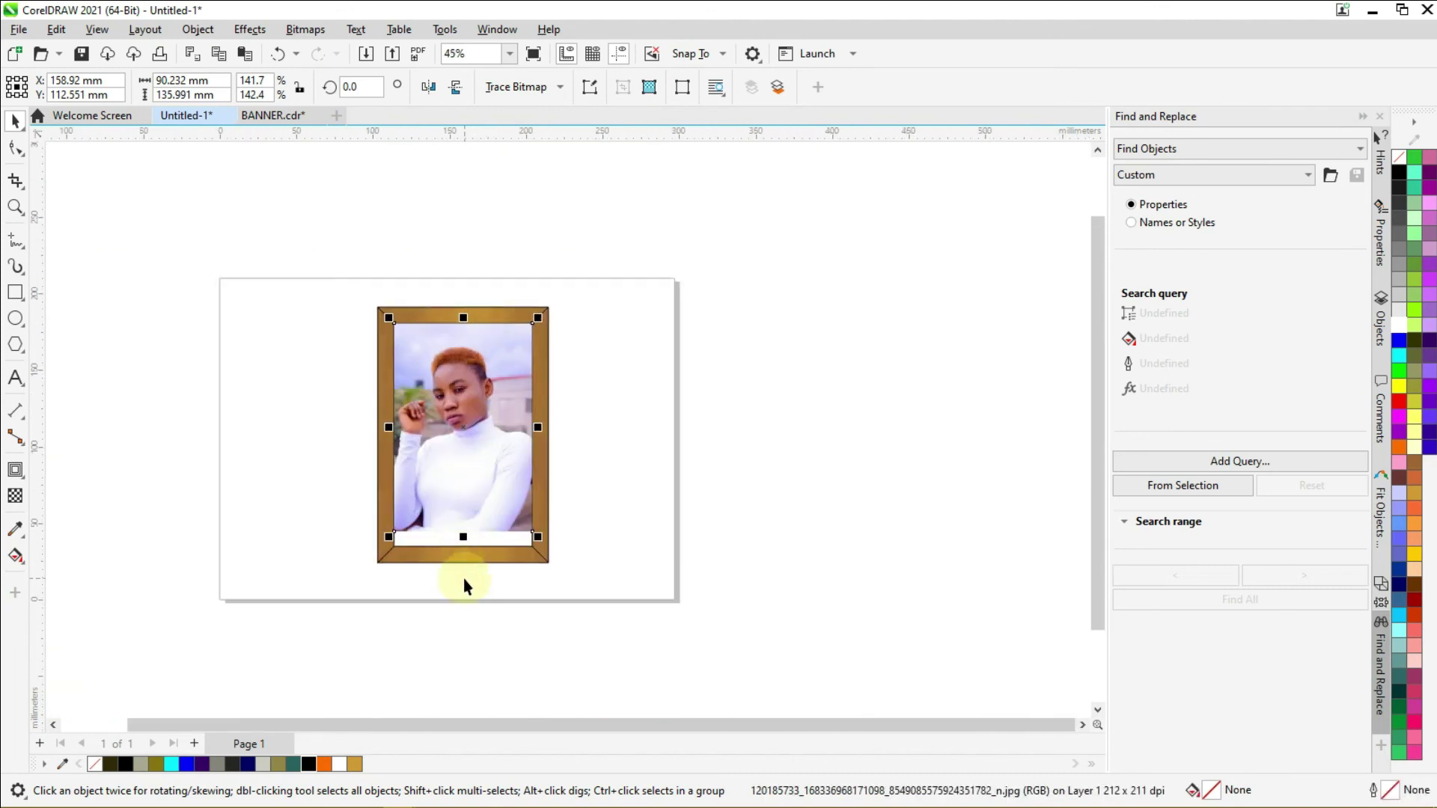
pyautogui.scroll(3, 369, 554)
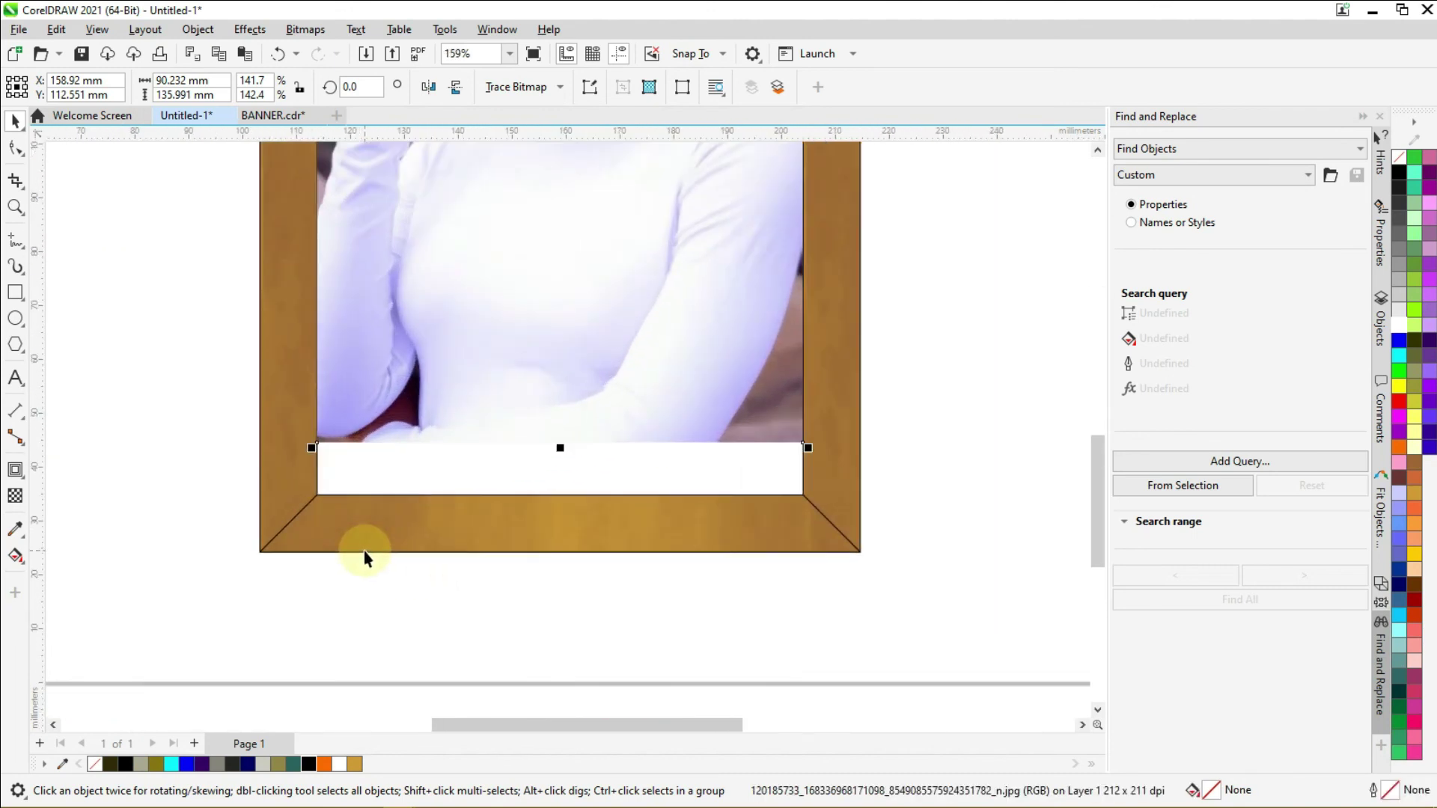
pyautogui.scroll(2, 446, 429)
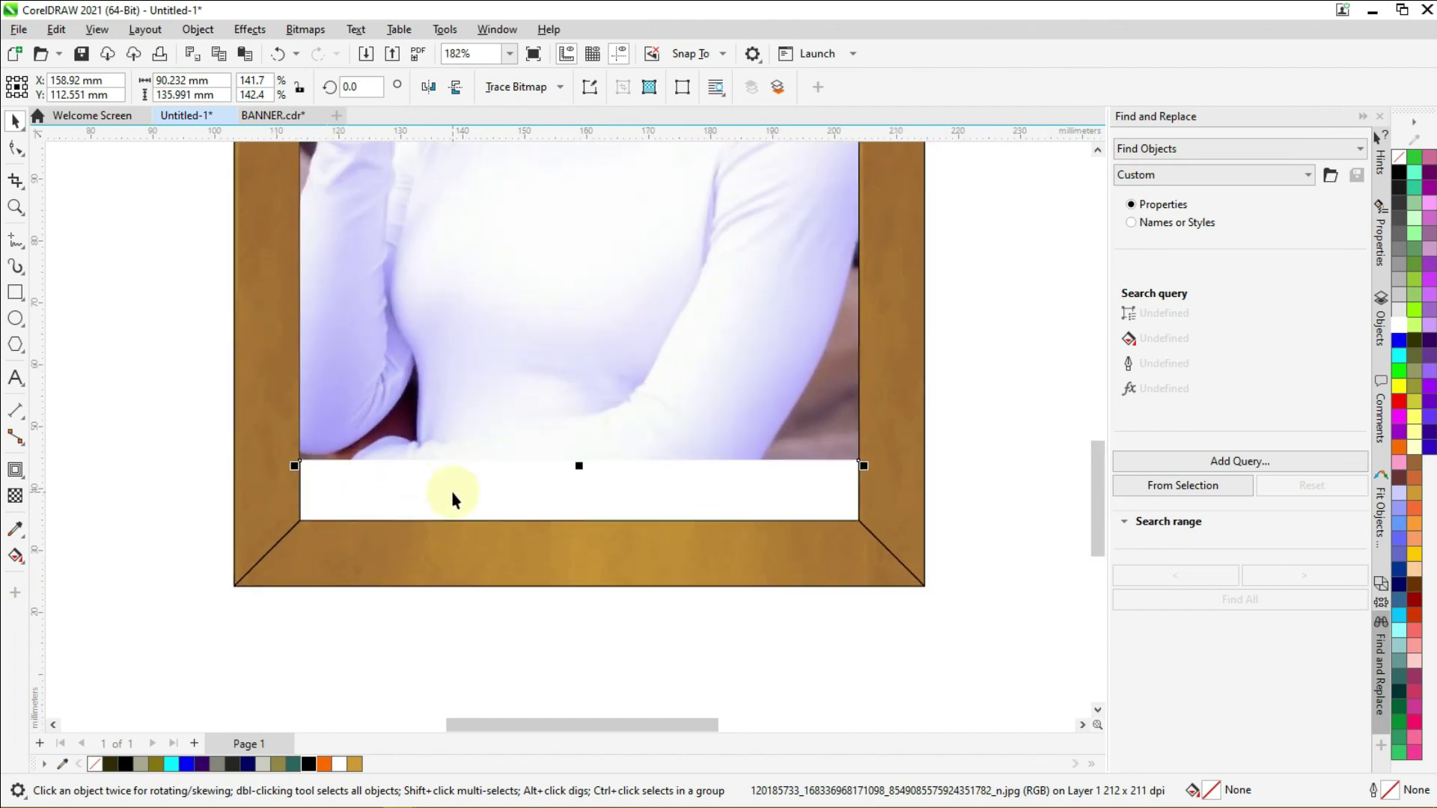
pyautogui.scroll(-1, 445, 429)
pyautogui.scroll(-4, 460, 447)
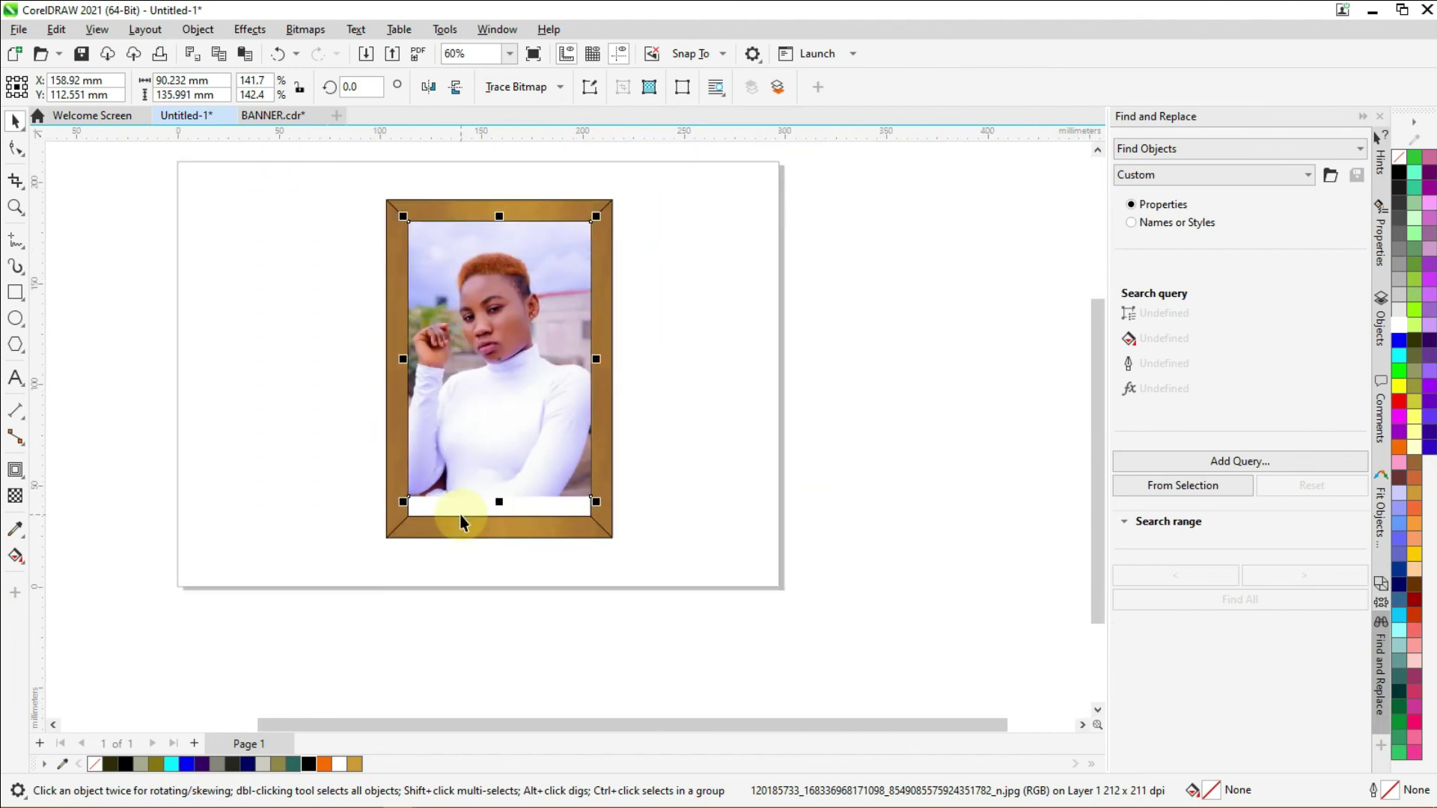
pyautogui.scroll(2, 509, 367)
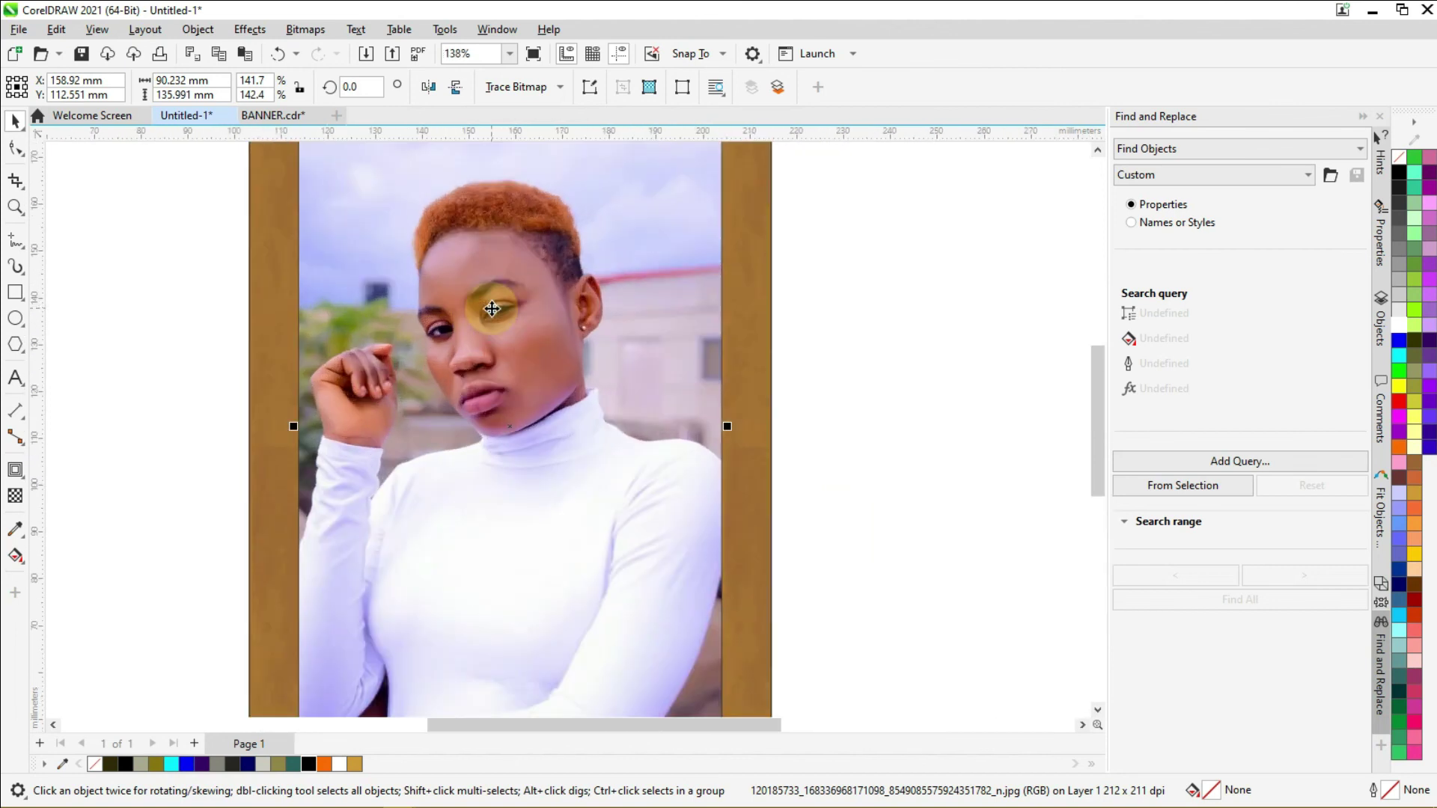
pyautogui.scroll(-1, 529, 391)
pyautogui.click(760, 379)
pyautogui.scroll(-3, 596, 298)
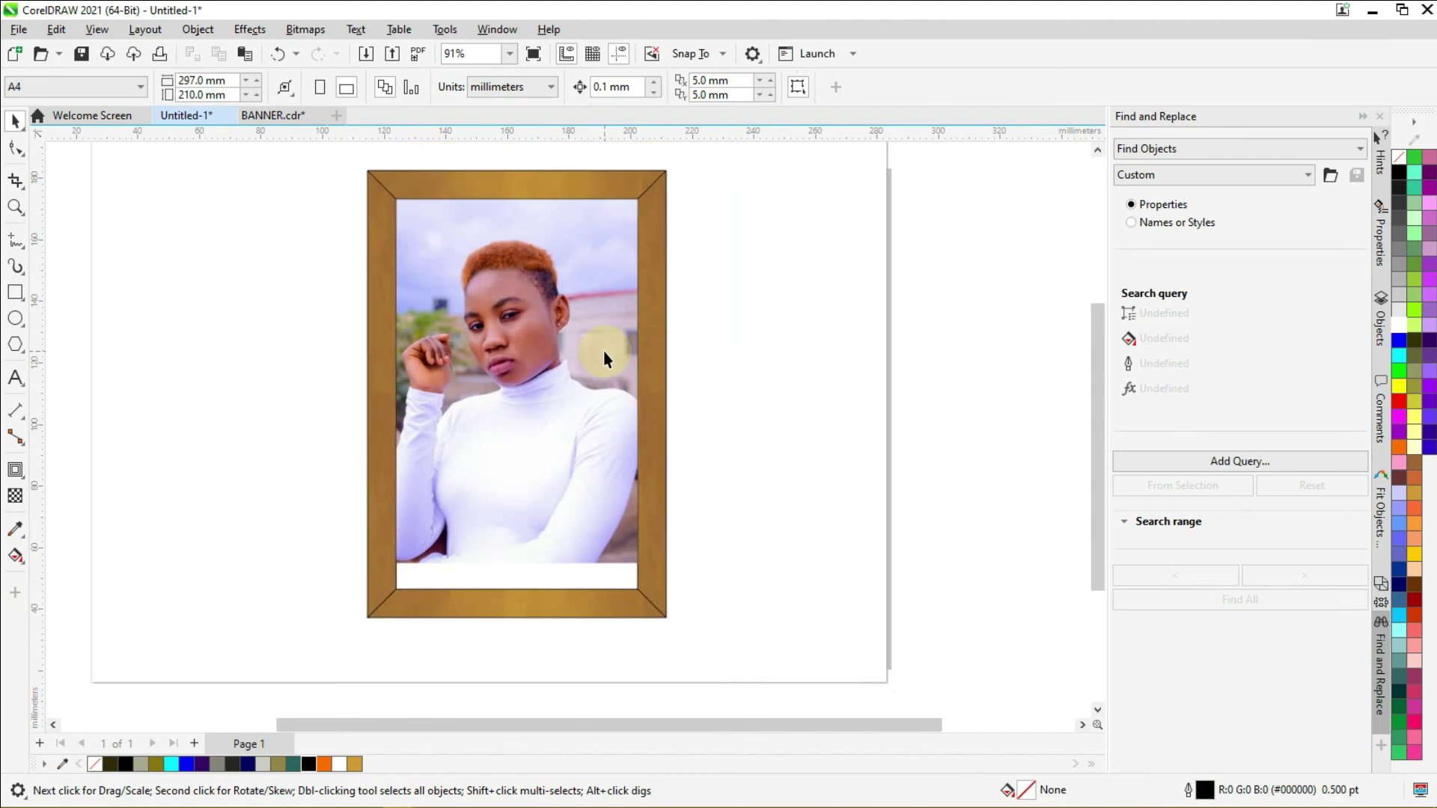
pyautogui.scroll(1, 596, 284)
pyautogui.scroll(3, 596, 279)
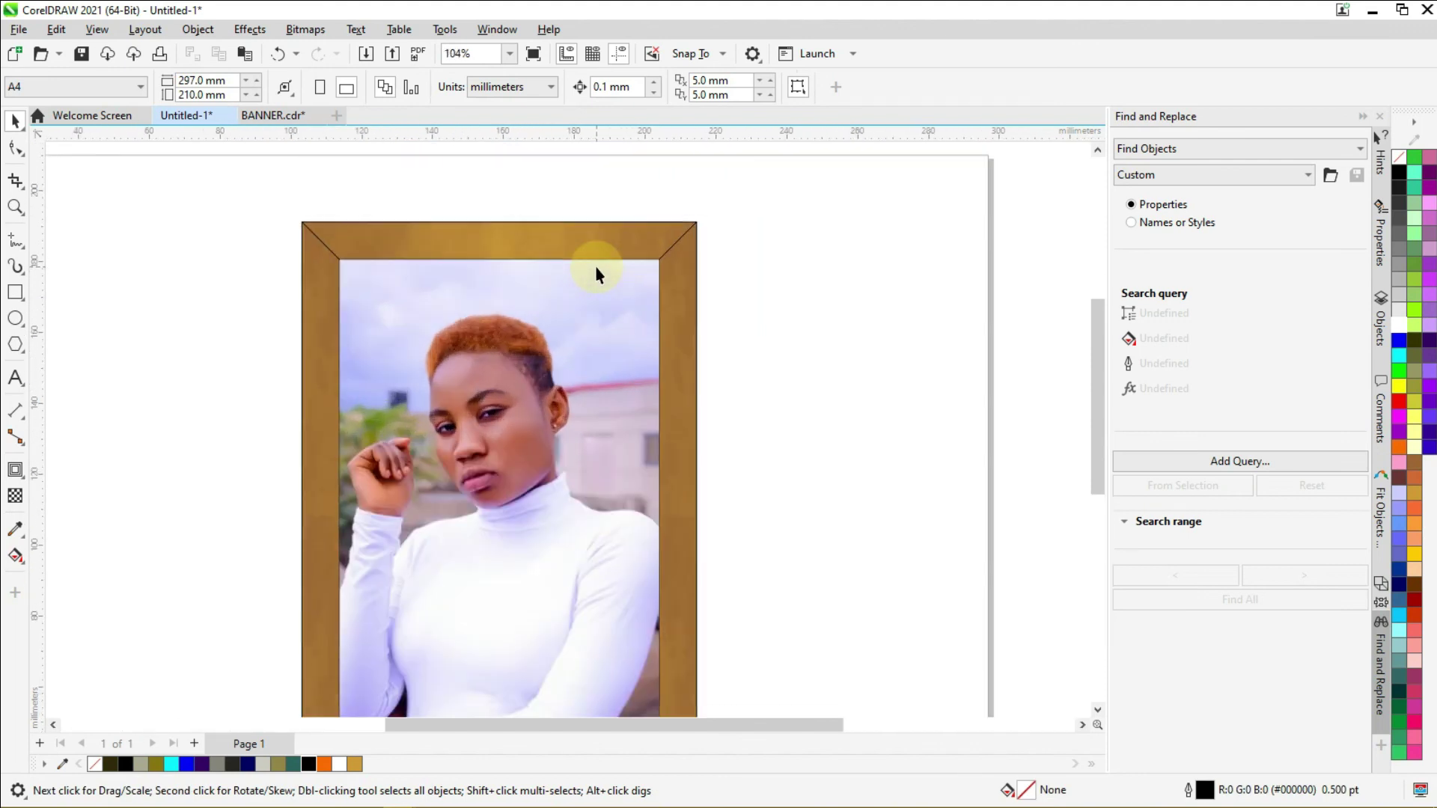
pyautogui.scroll(-1, 596, 274)
pyautogui.scroll(-1, 596, 274)
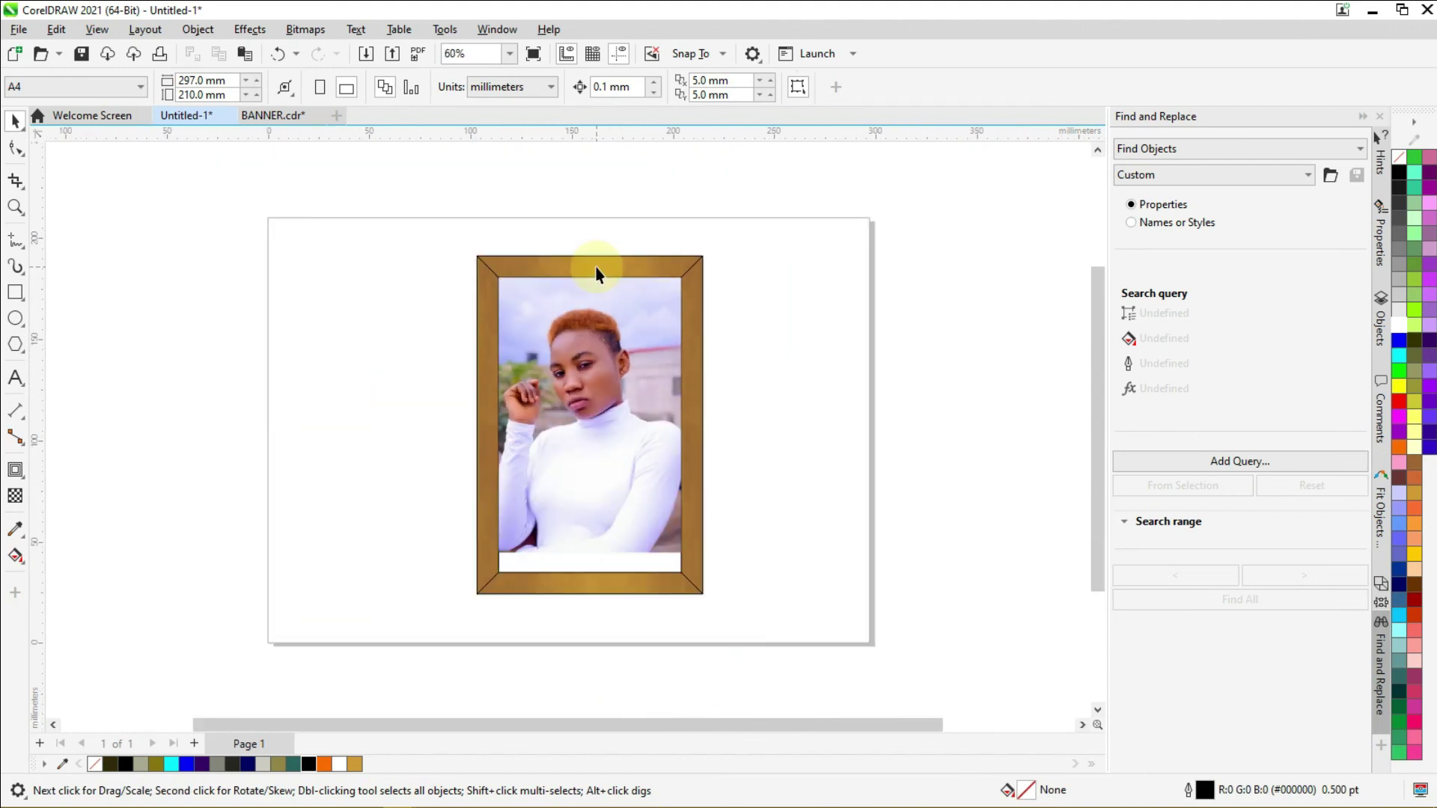
pyautogui.press('z')
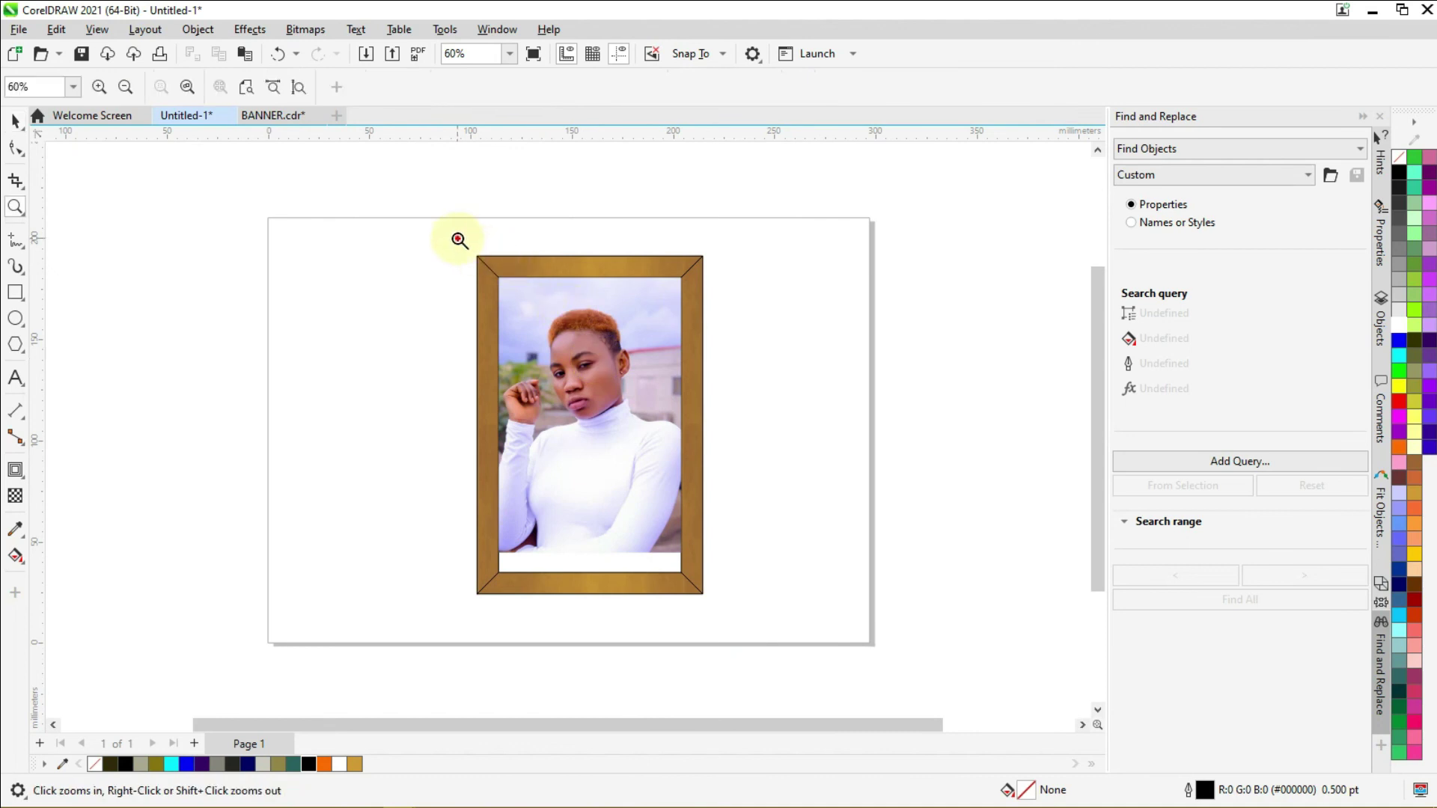
pyautogui.moveTo(458, 239); pyautogui.dragTo(745, 633)
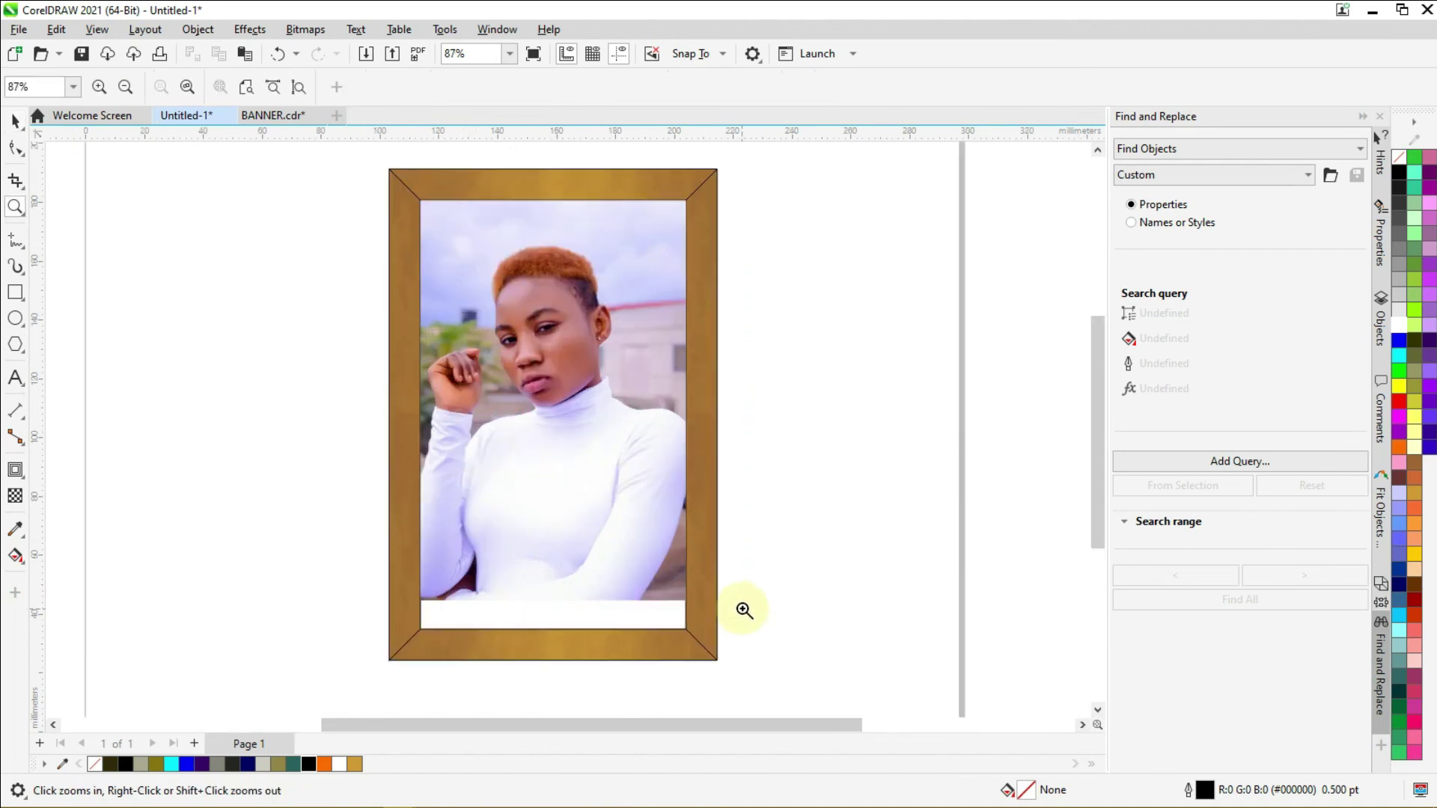